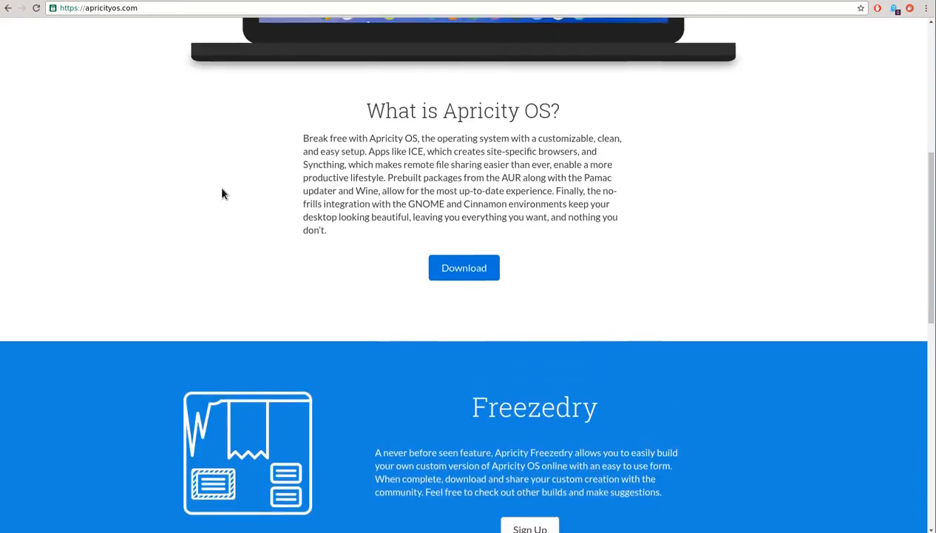
Step: Open the Apricity OS download page from the introduction section of the site's home page
scroll(222, 189, "down", 3)
scroll(222, 193, "down", 2)
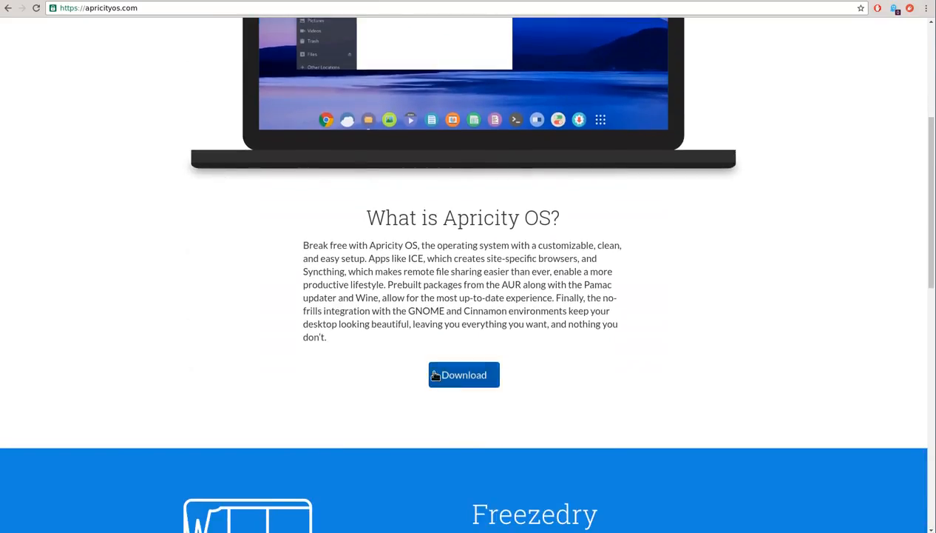
left_click(455, 377)
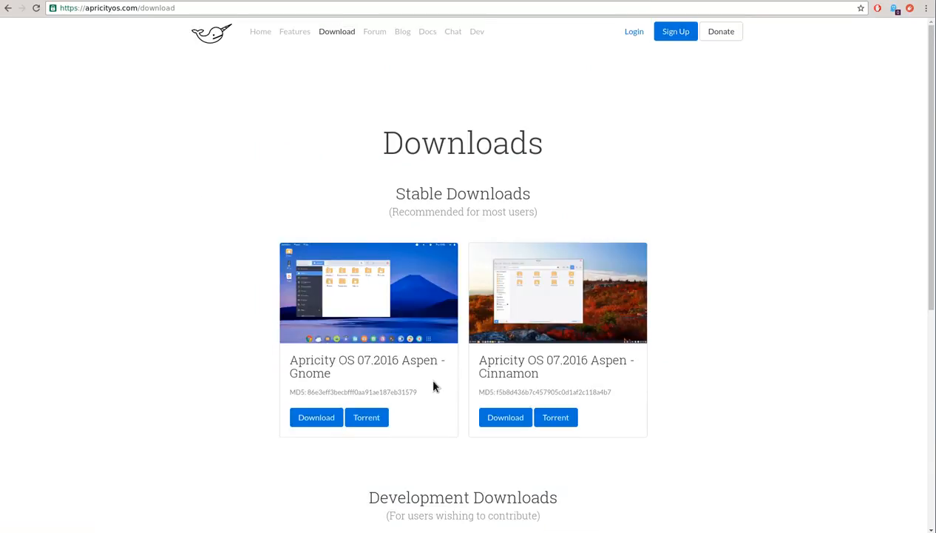
Step: Examine the Gnome and Cinnamon editions offered under the stable and development downloads
scroll(200, 341, "down", 2)
scroll(262, 328, "down", 1)
left_click(366, 289)
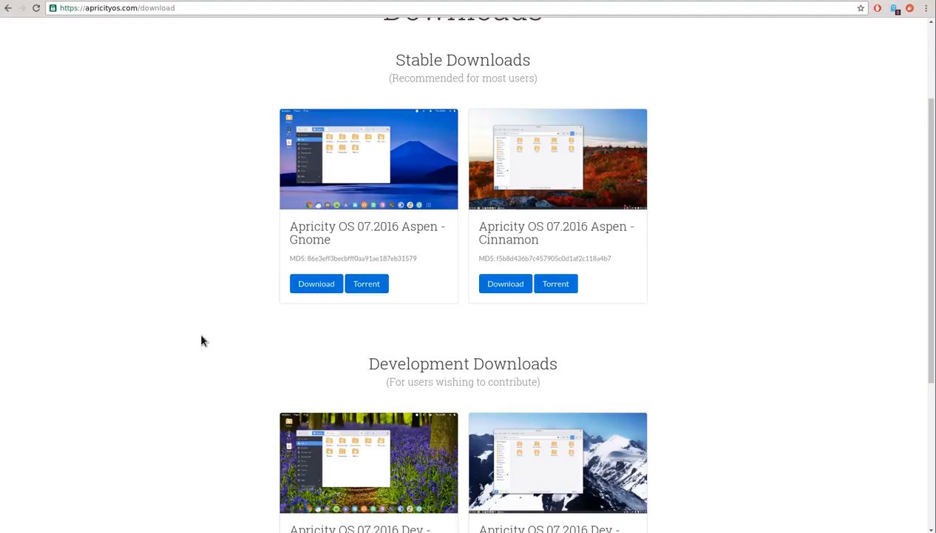
scroll(201, 335, "down", 2)
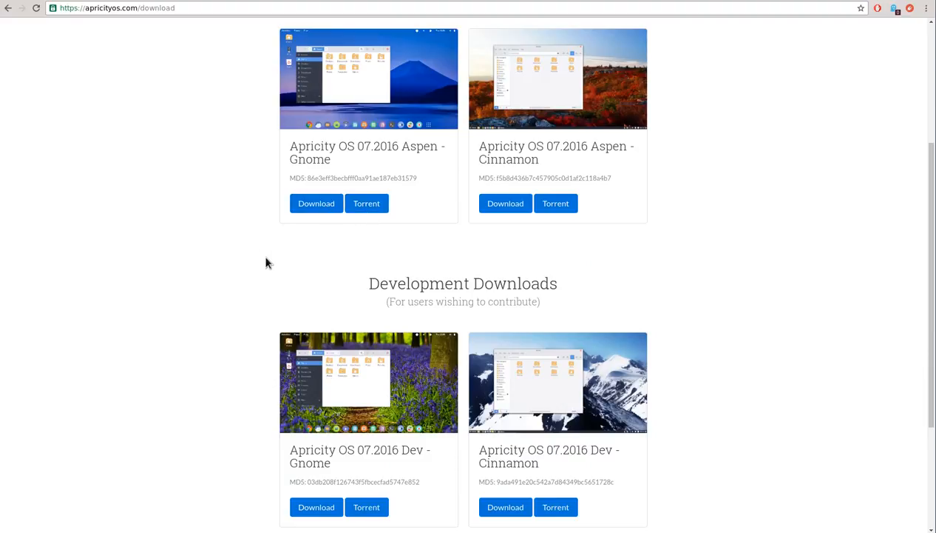
scroll(267, 266, "down", 3)
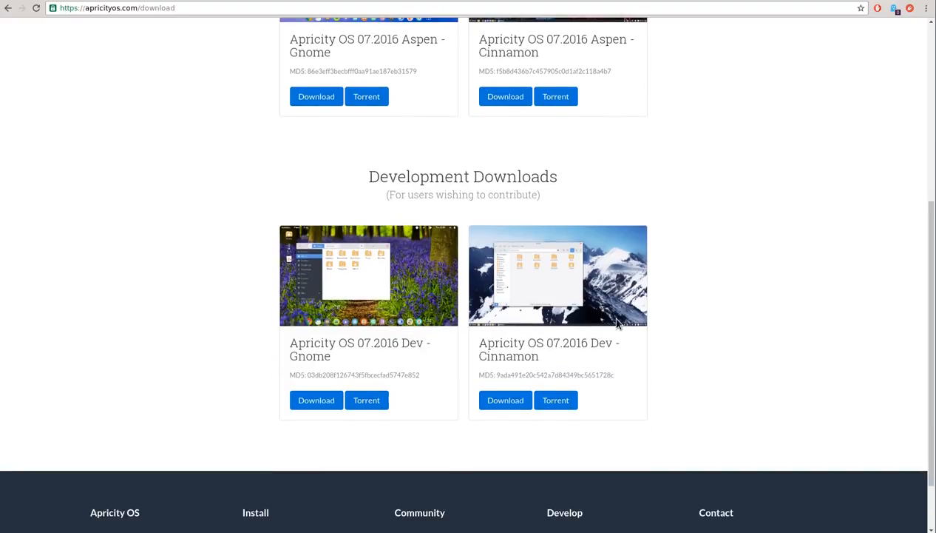
scroll(714, 314, "up", 6)
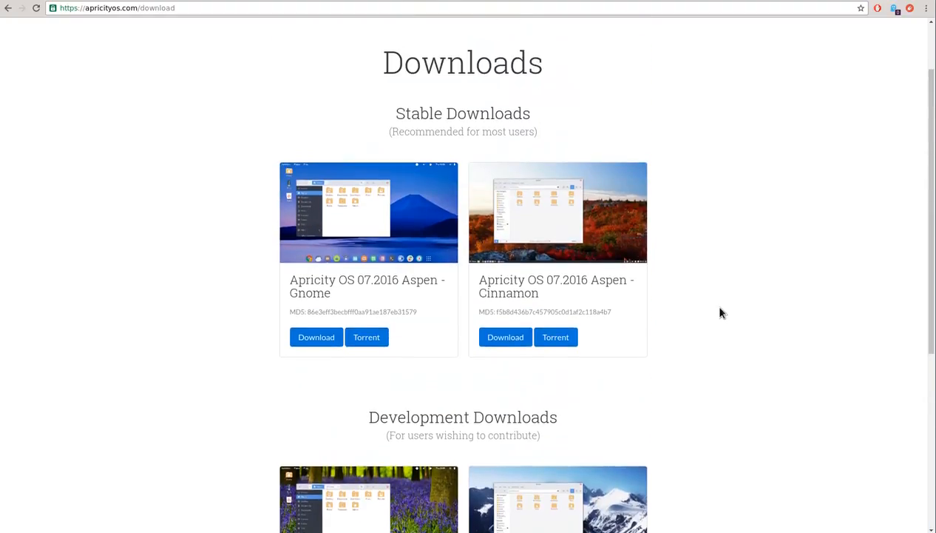
scroll(719, 311, "up", 1)
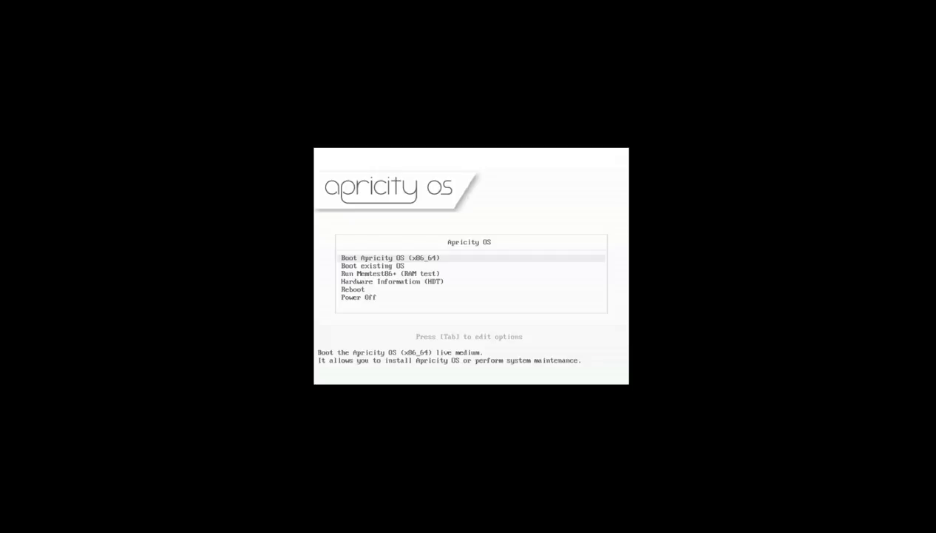
Step: Boot the Apricity OS (x86_64) live medium and move the installer window aside to uncover the desktop
key("Return")
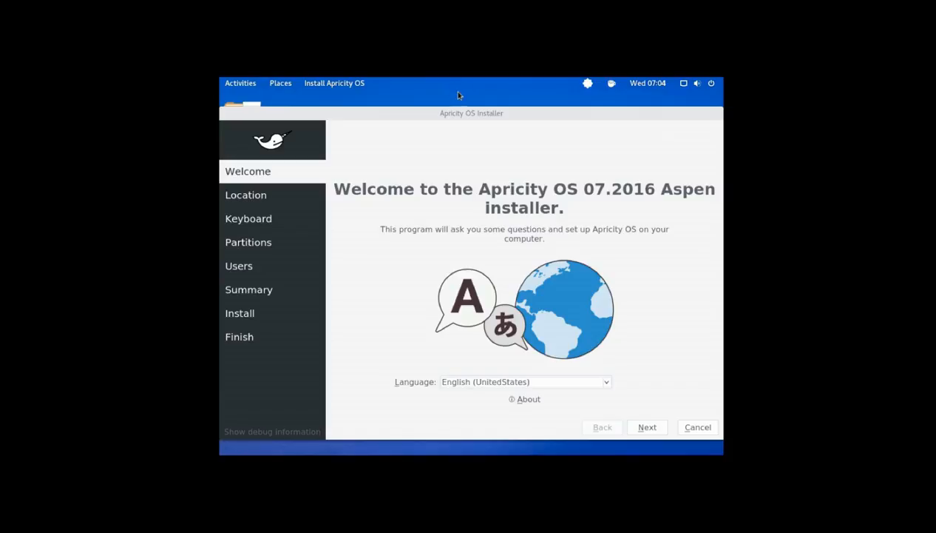
right_click(476, 92)
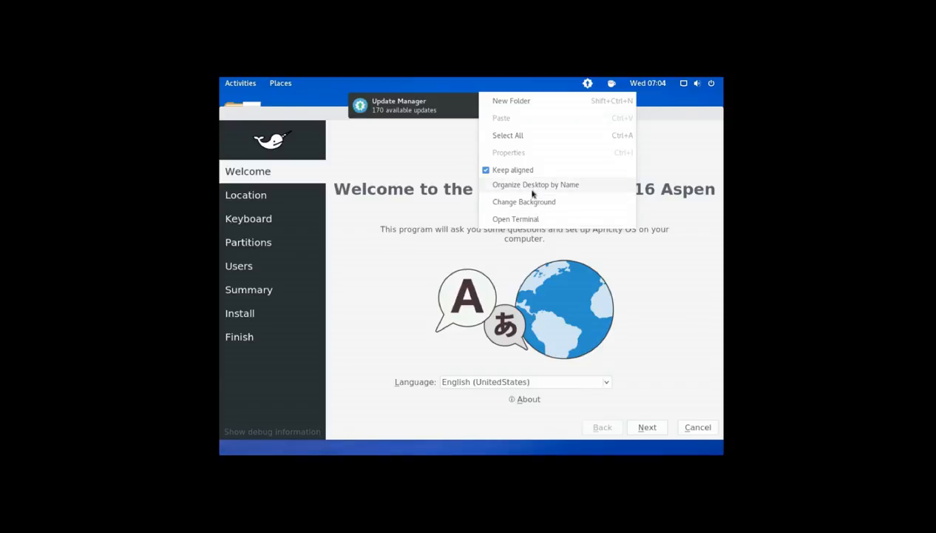
left_click(614, 448)
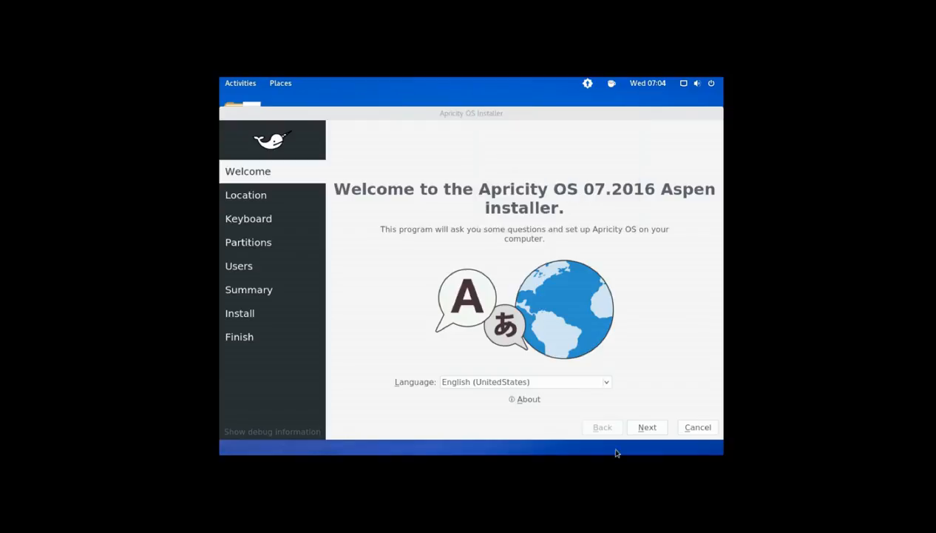
left_click_drag(523, 118, 715, 84)
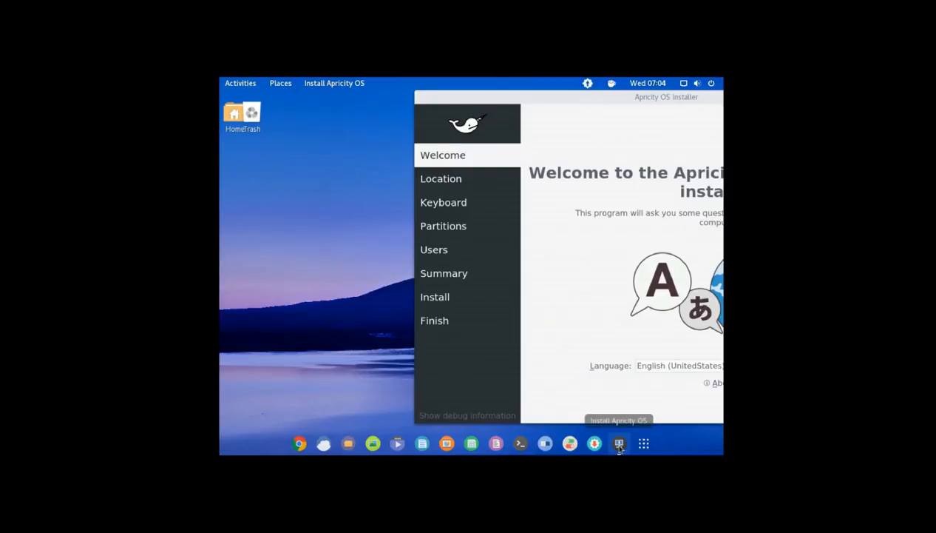
Step: Set the display resolution to 1920 × 1080 (16:9), keep the changes and close the settings
left_click(568, 444)
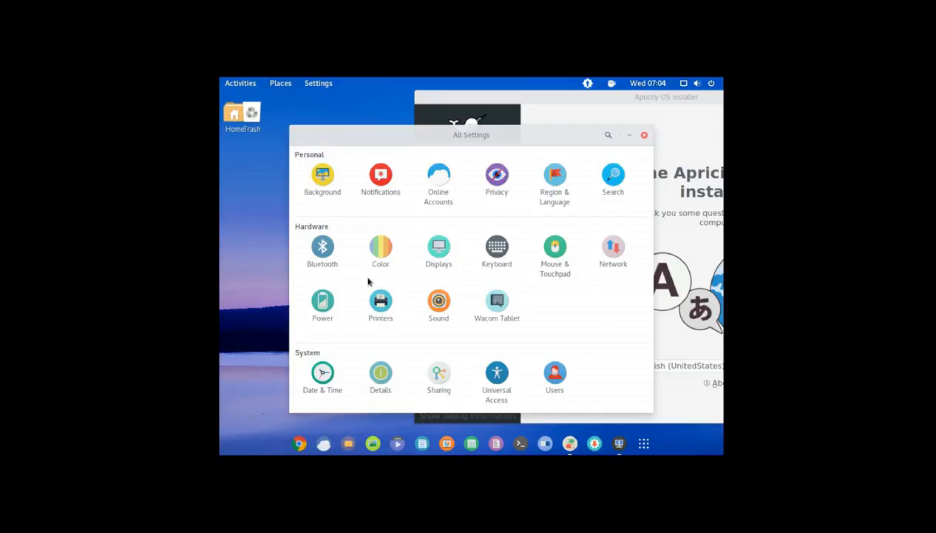
left_click(438, 252)
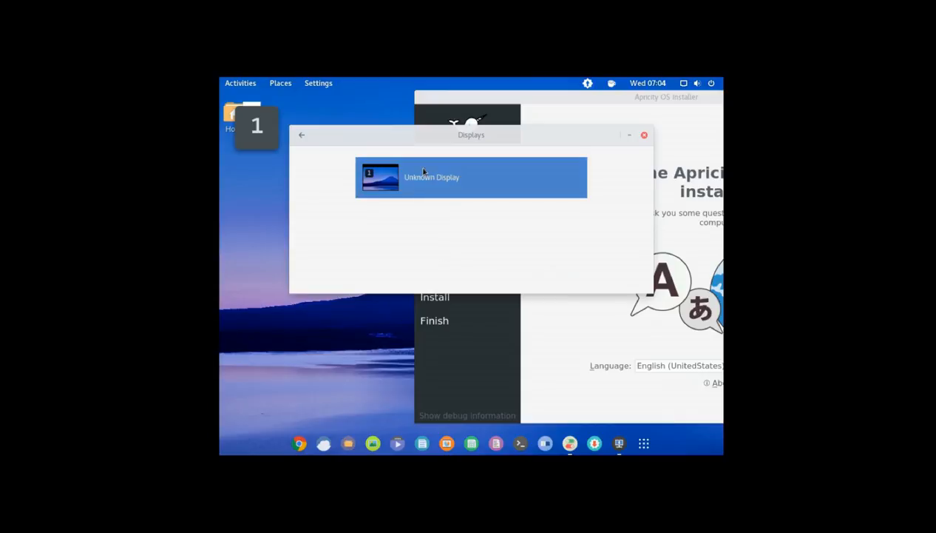
left_click(423, 171)
left_click(500, 274)
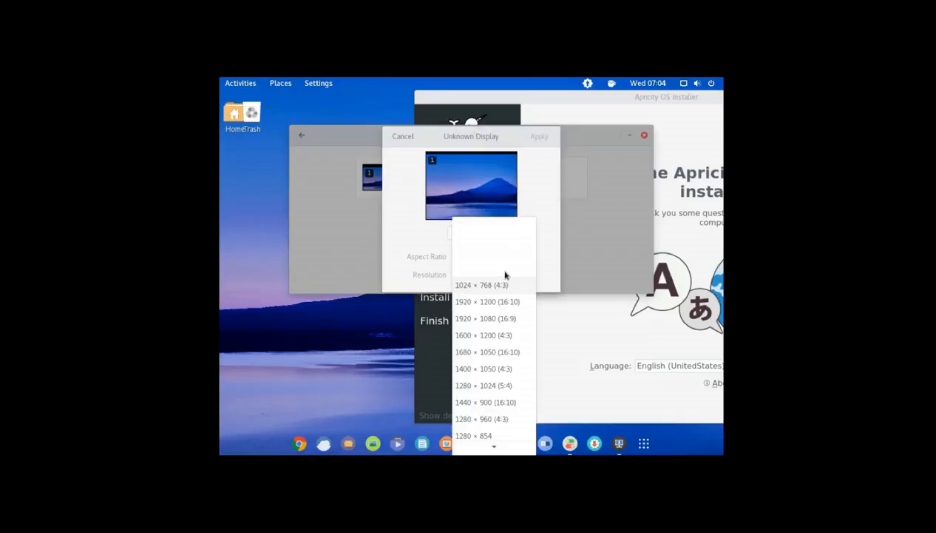
left_click(495, 324)
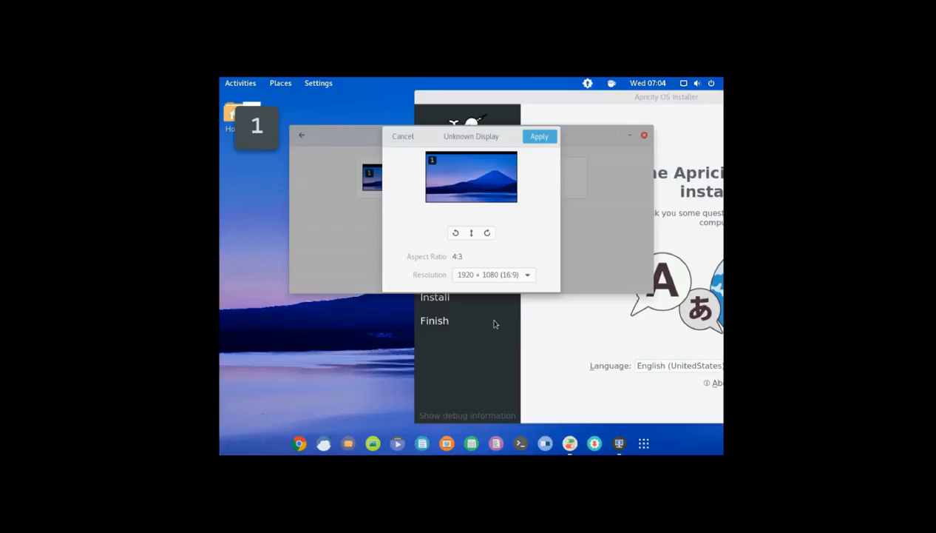
left_click(539, 136)
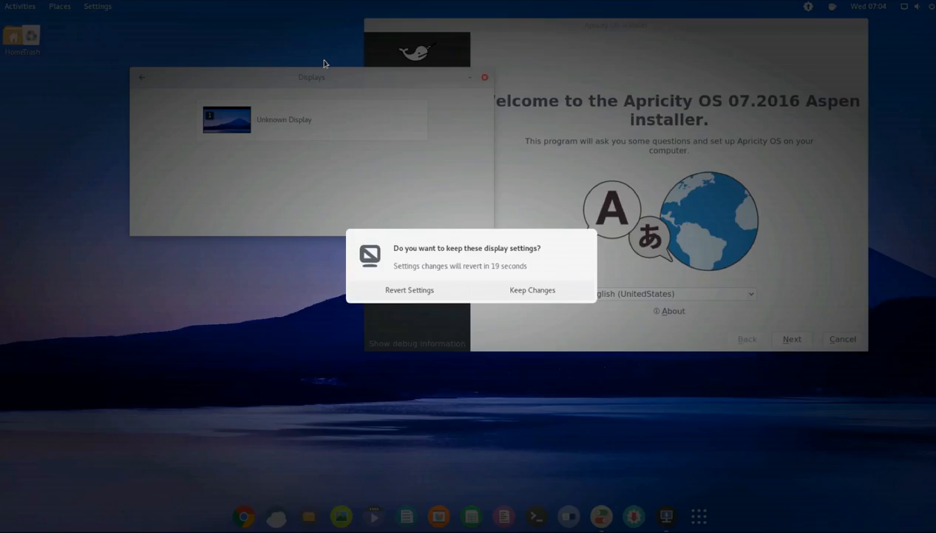
left_click(510, 290)
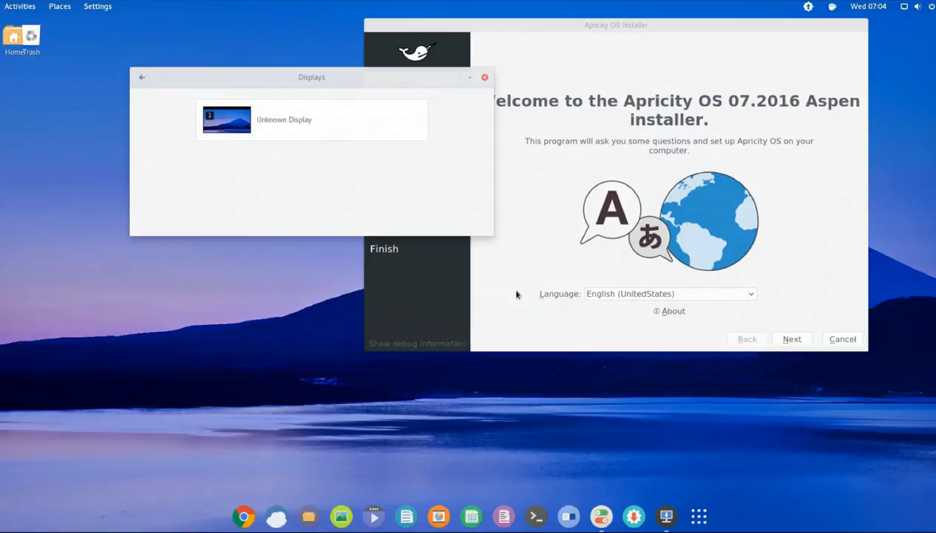
left_click(485, 77)
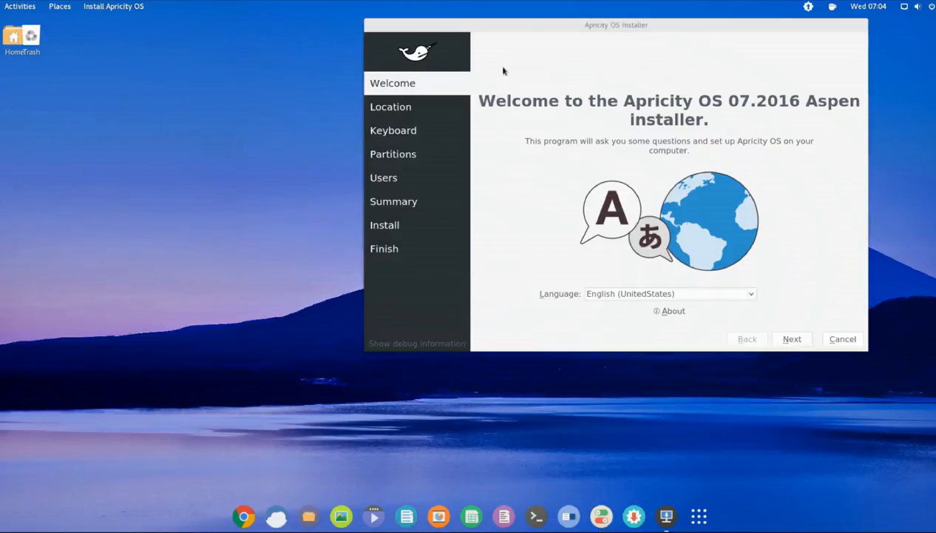
Step: Place the Home icon below the Trash on the desktop and reposition the installer window beside the icons
left_click_drag(556, 28, 246, 83)
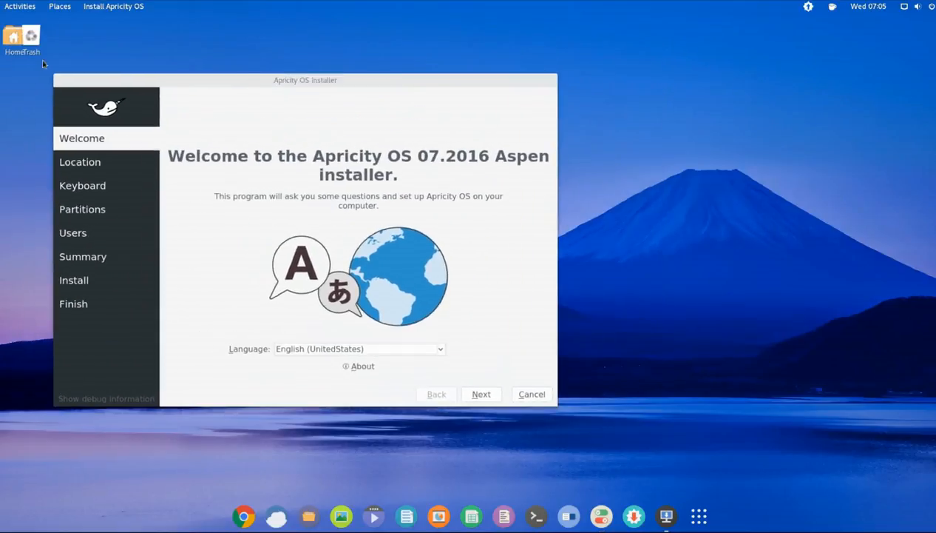
left_click(8, 41)
left_click_drag(8, 41, 28, 87)
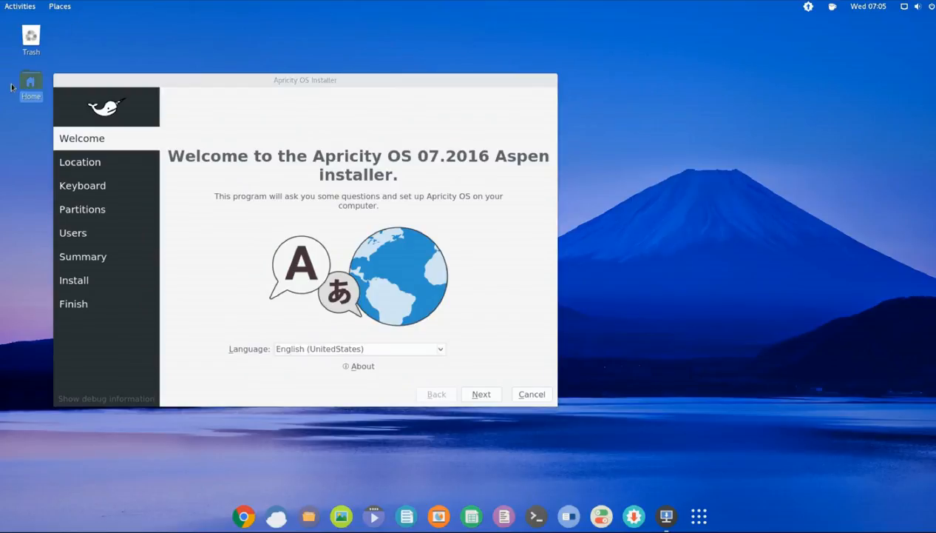
left_click_drag(103, 82, 124, 73)
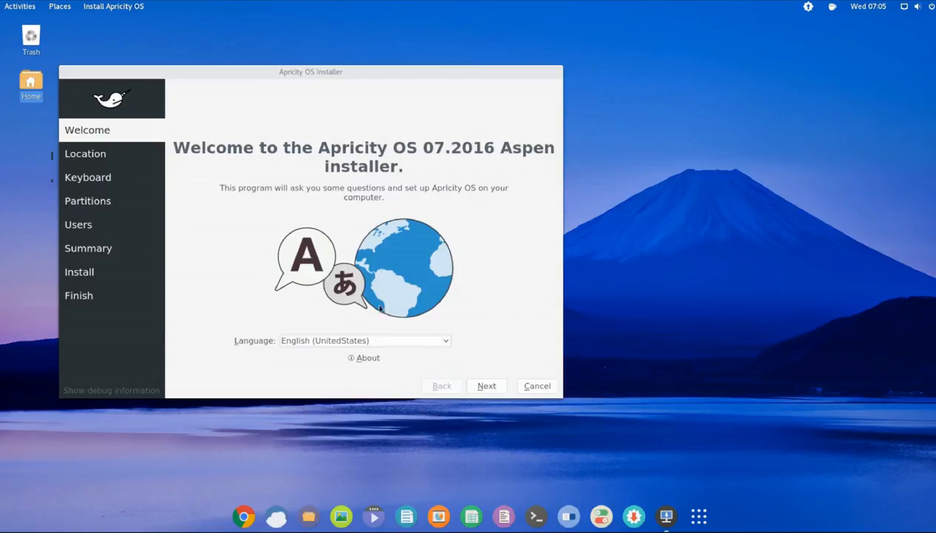
Step: Set the installer language to French (France) and continue to the location page
left_click(447, 342)
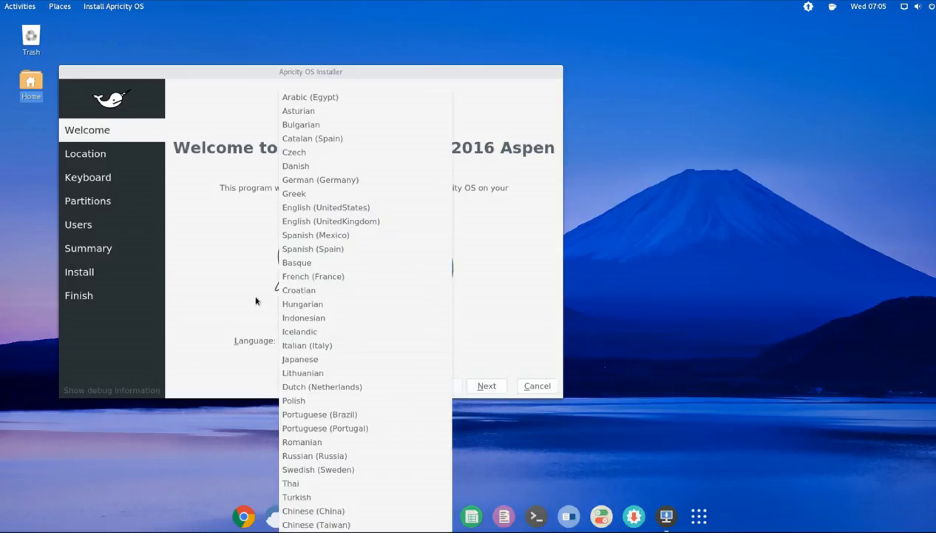
left_click(305, 277)
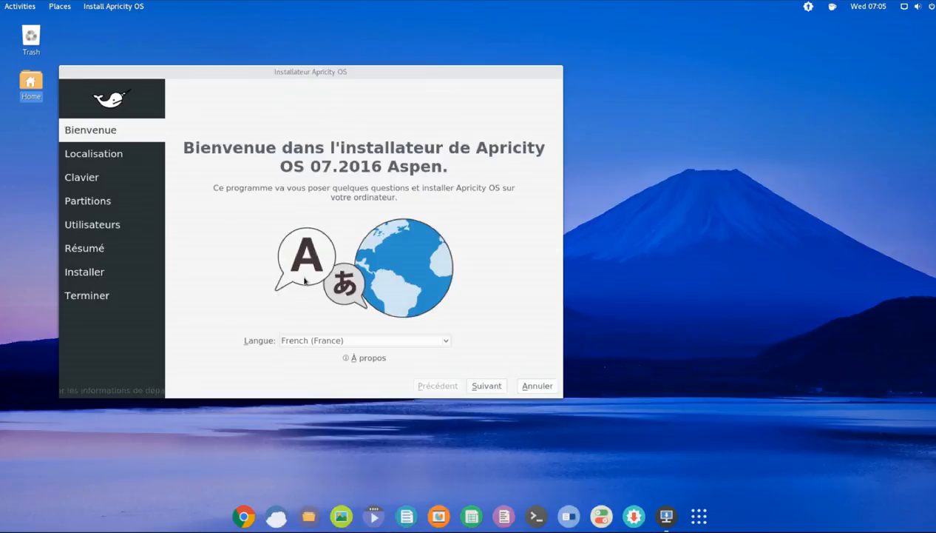
left_click(495, 386)
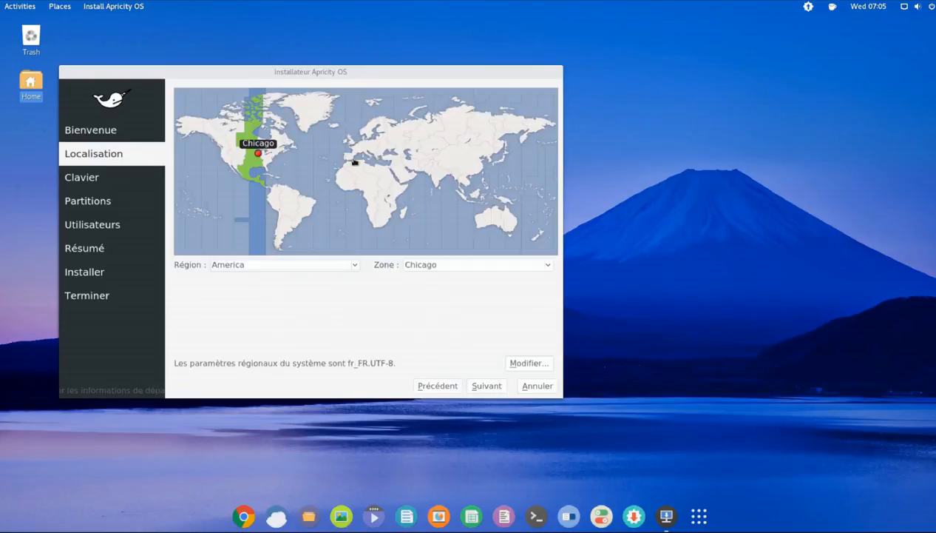
Step: Pick a location around France on the time-zone map for the Europe region and continue to the keyboard page
left_click(357, 148)
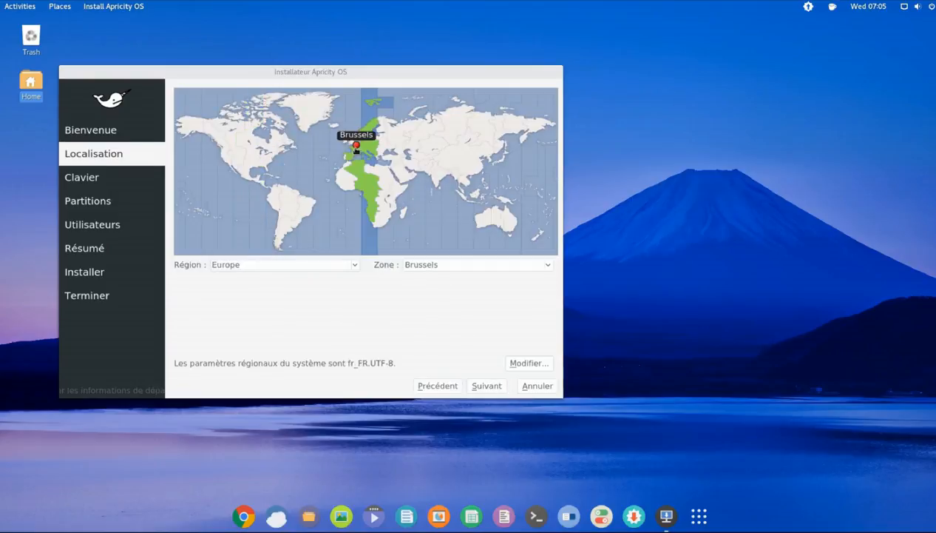
left_click(355, 149)
left_click(499, 389)
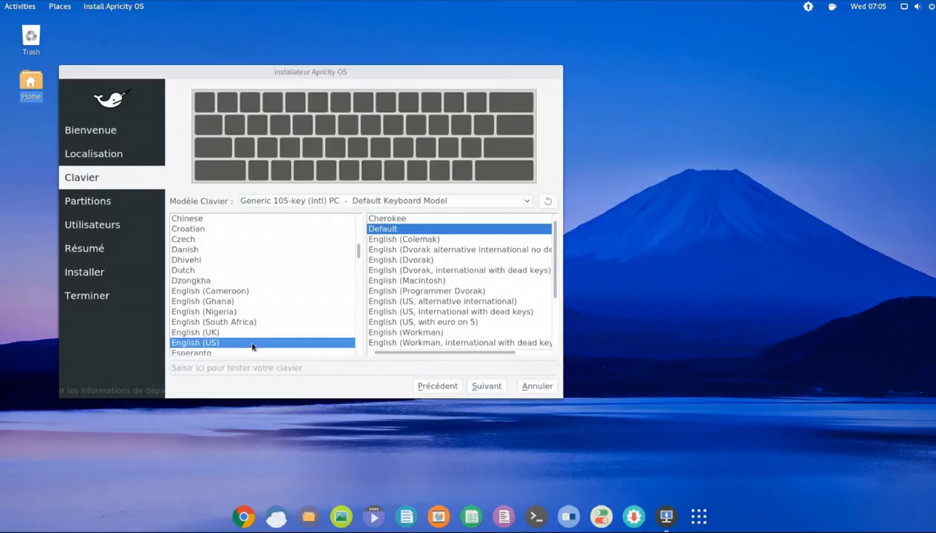
Step: Choose the French keyboard layout with the French (alternative, Latin-9 only) variant and continue to the partitions page
scroll(243, 344, "up", 1)
scroll(243, 344, "up", 3)
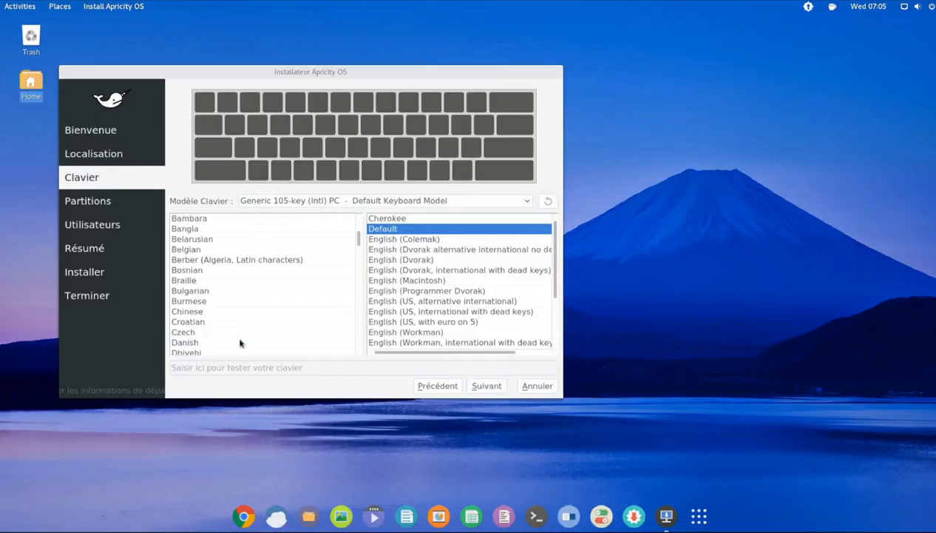
scroll(239, 343, "down", 8)
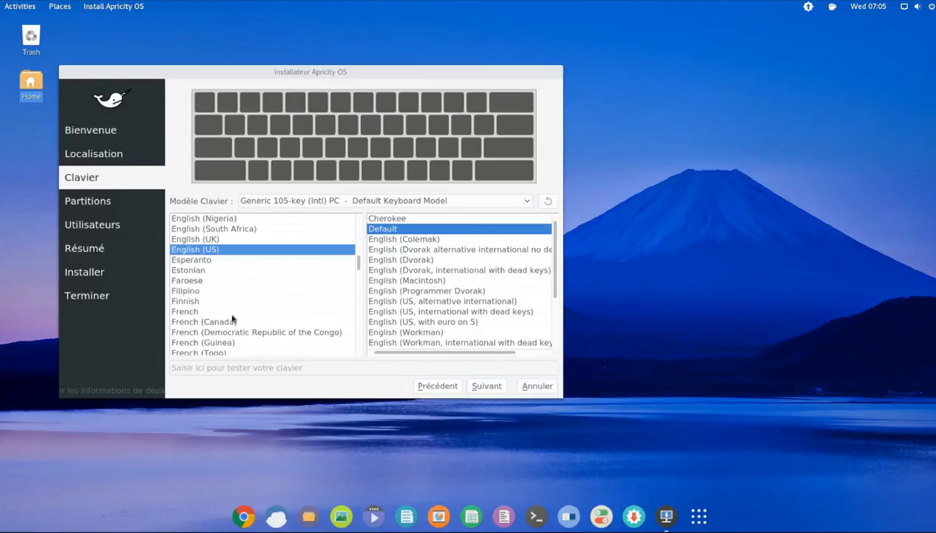
left_click(232, 311)
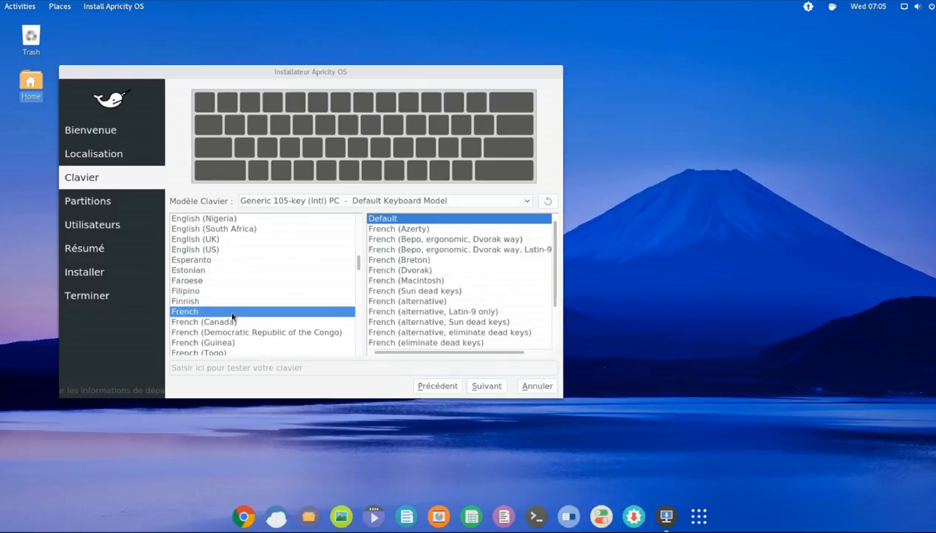
left_click(472, 312)
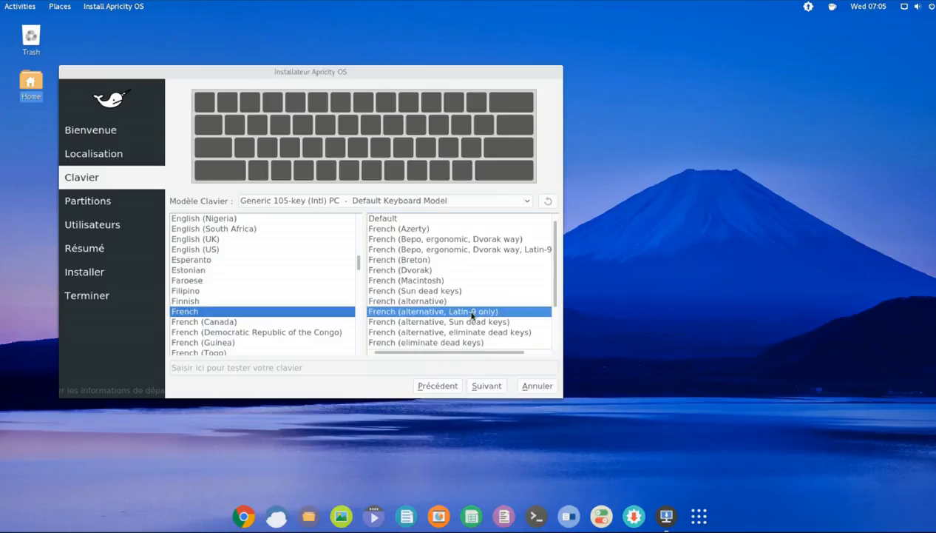
left_click(488, 385)
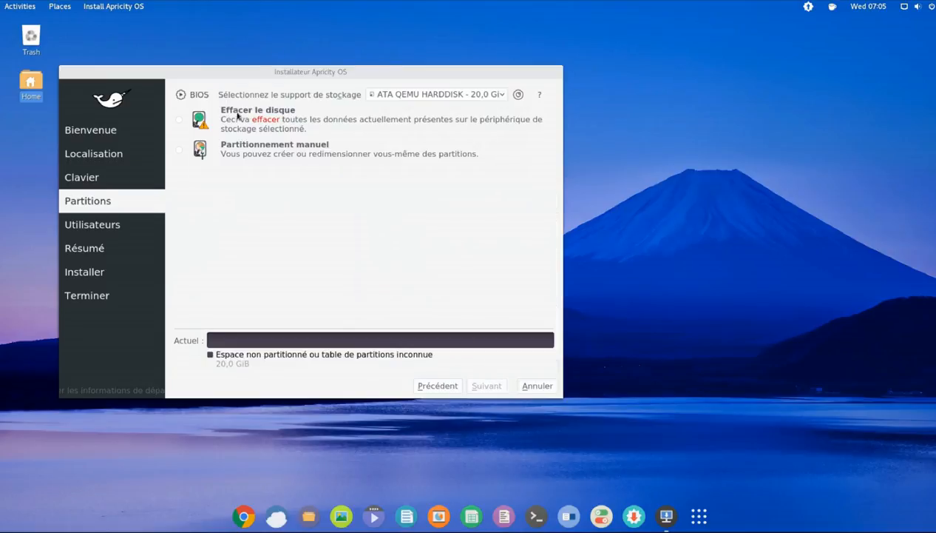
Step: Choose to erase the whole disk (Effacer le disque) for the installation and continue to the users page
left_click(181, 120)
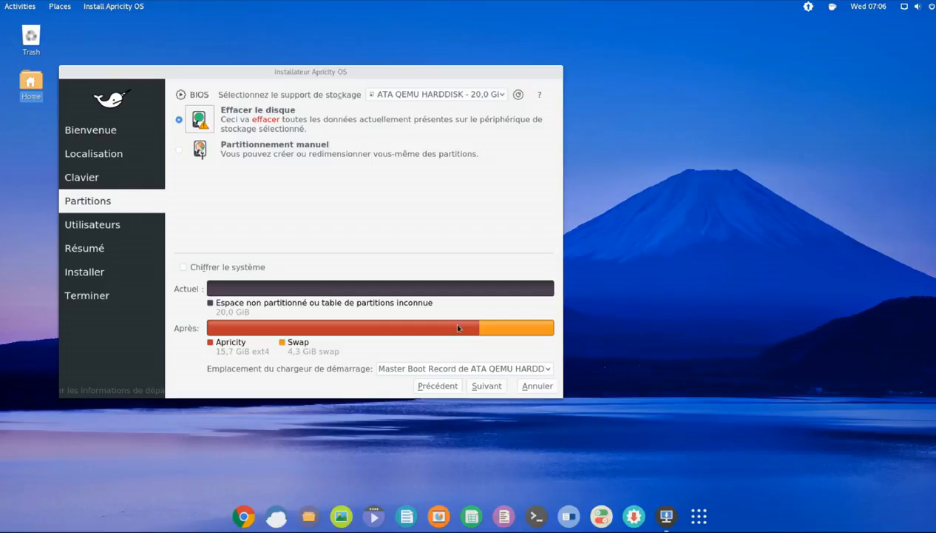
left_click(486, 386)
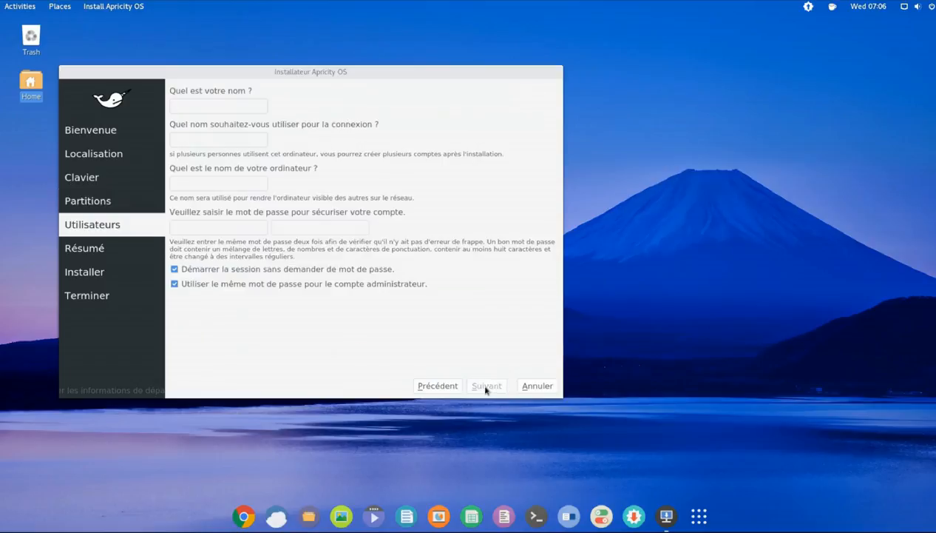
Step: Enter the user's name, keep the suggested login name and set the computer name to apricity-dge
type("Jérôme")
key("Tab")
key("Tab")
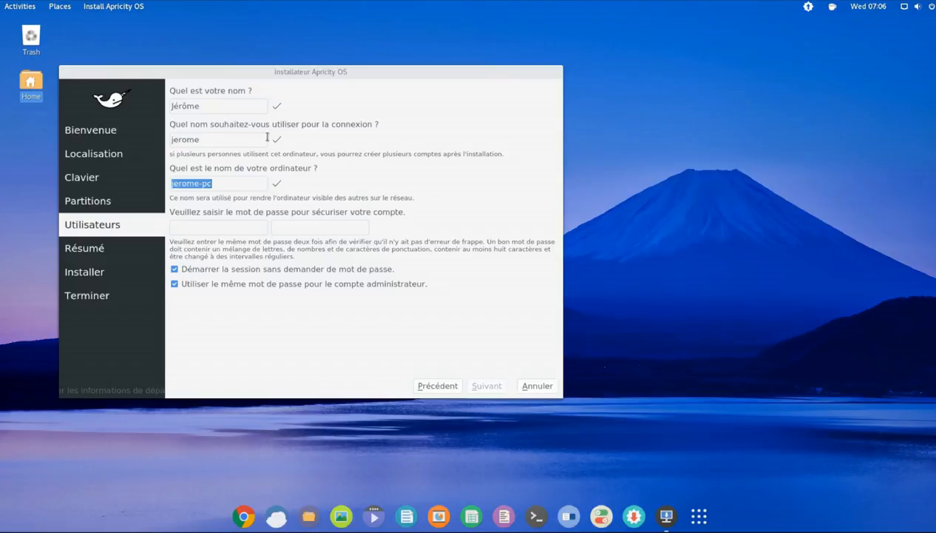
type("apricity-dge")
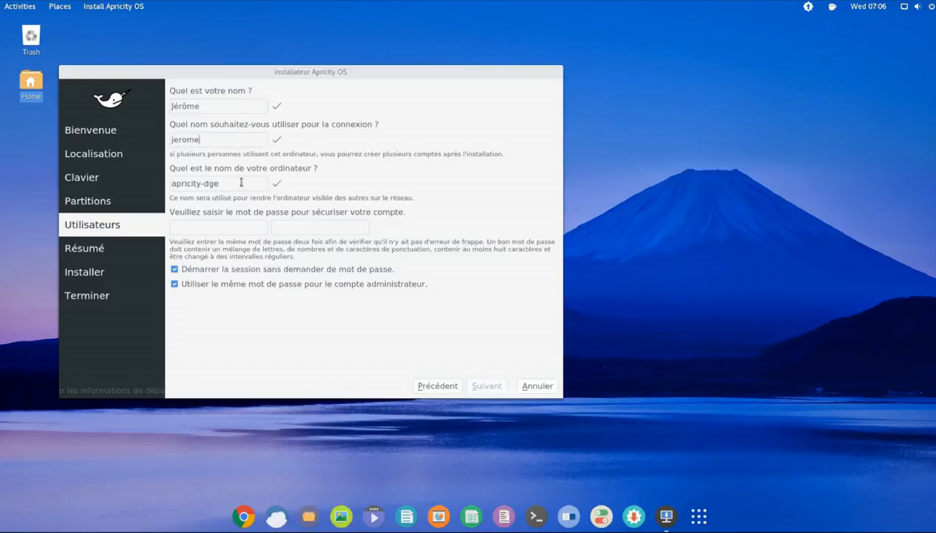
Step: Enter and confirm the account password, and turn off starting the session without asking for a password
left_click(248, 227)
type("aaaaaaaaaa")
key("Tab")
type("aaaaaaaaaa")
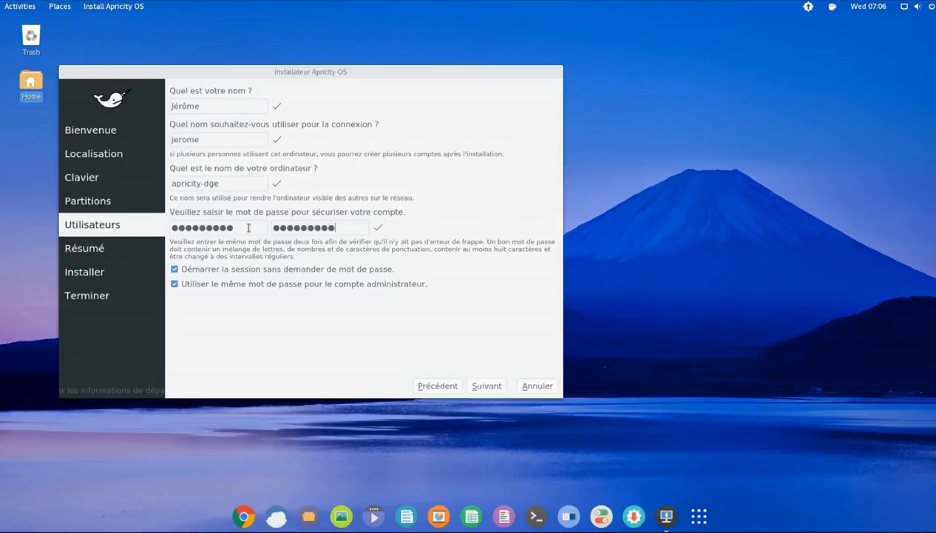
left_click(220, 271)
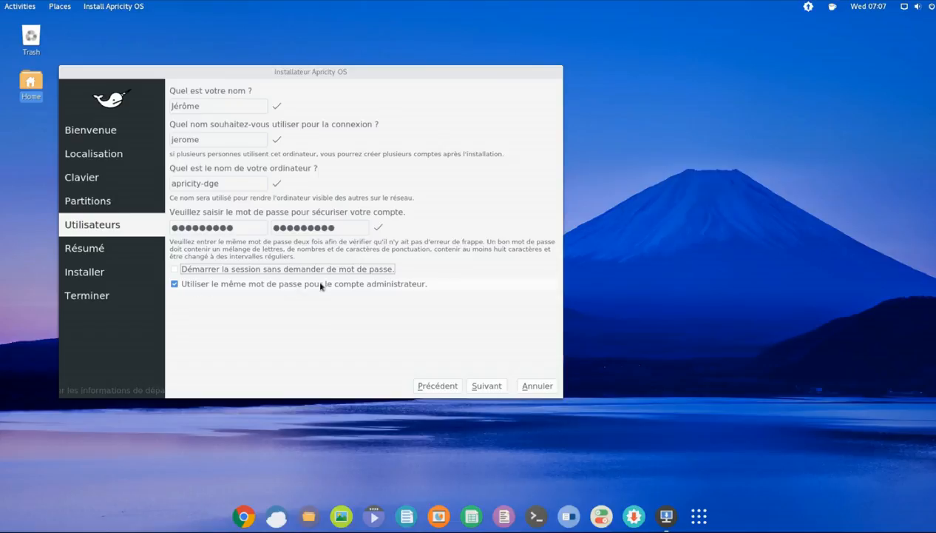
Step: Continue to the installation summary and start installing Apricity OS to the disk
left_click(501, 389)
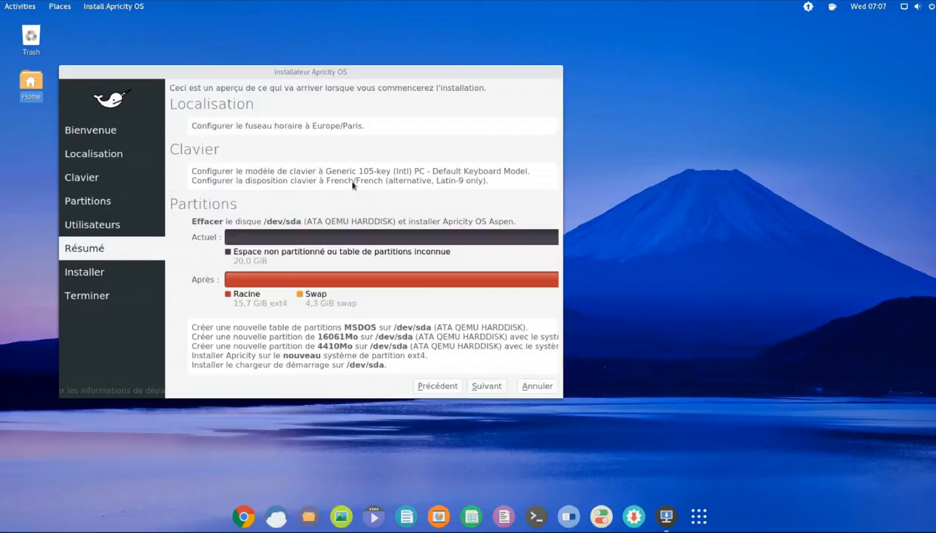
left_click(479, 392)
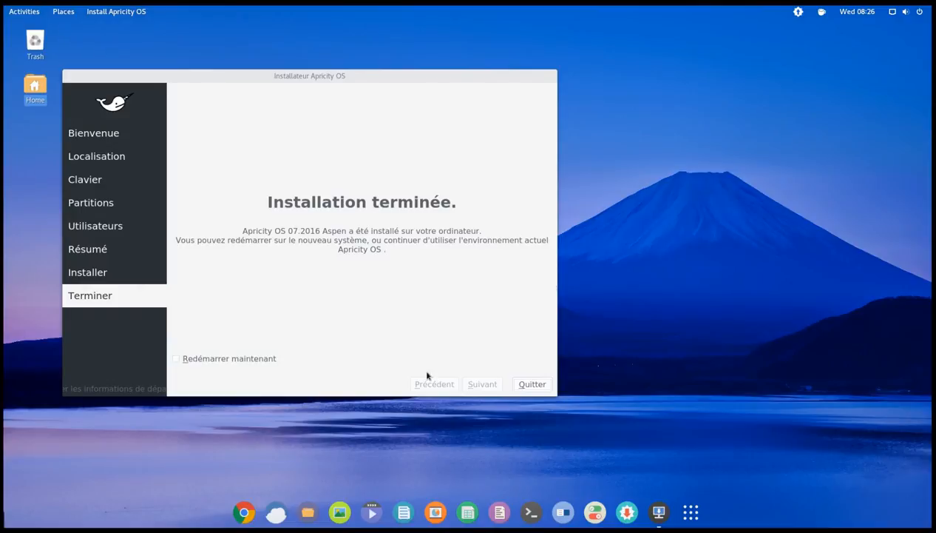
Step: Quit the finished installer with an immediate restart and boot the Apricity Linux entry
left_click(210, 360)
left_click(533, 381)
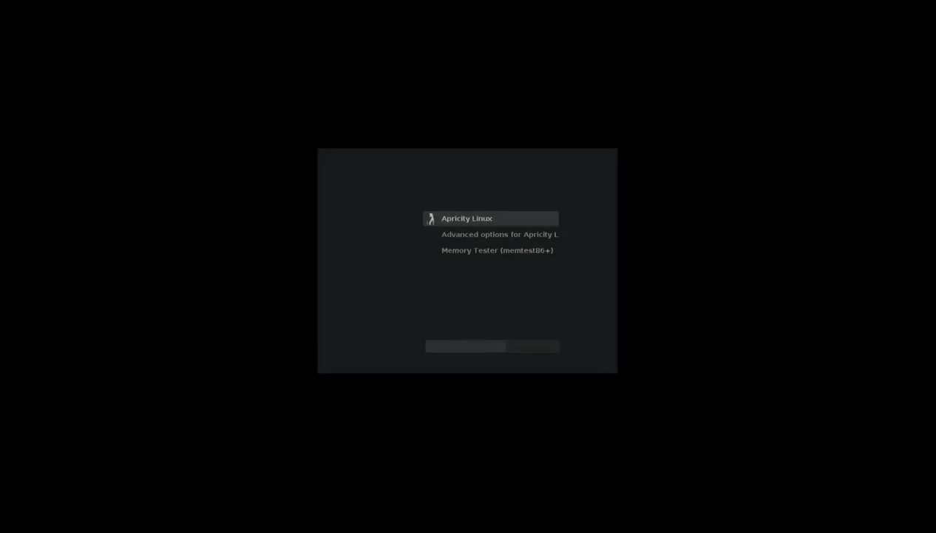
key("Down")
key("Up")
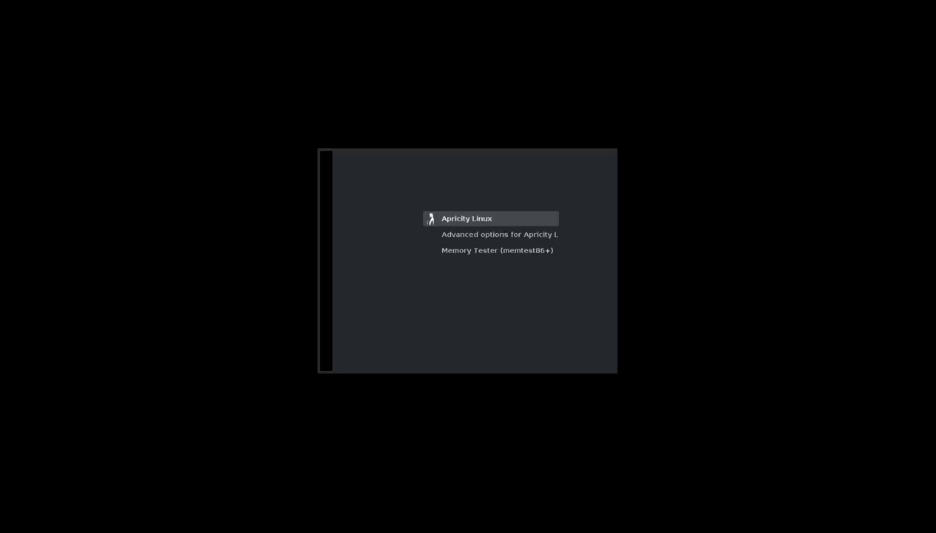
key("Return")
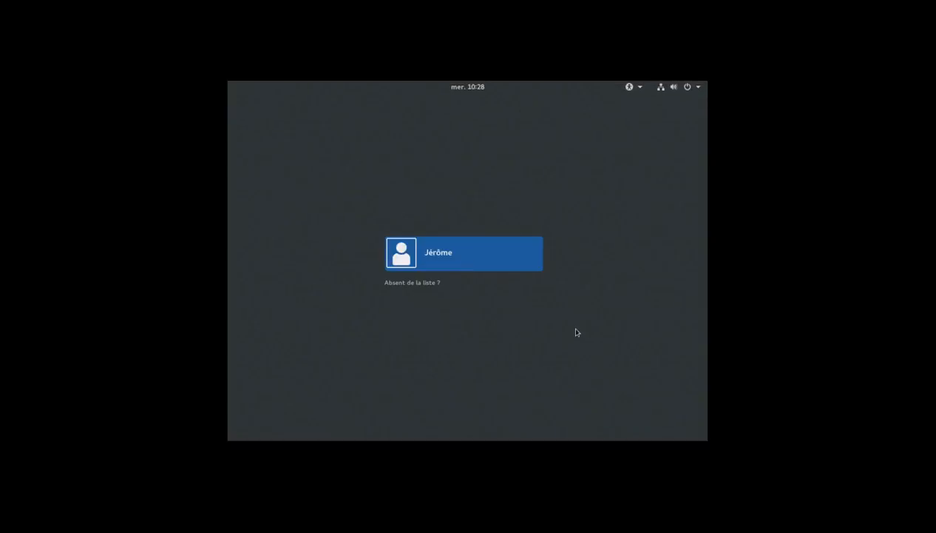
Step: Select the user account on the login screen, enter the account password and choose the GNOME session
left_click(425, 257)
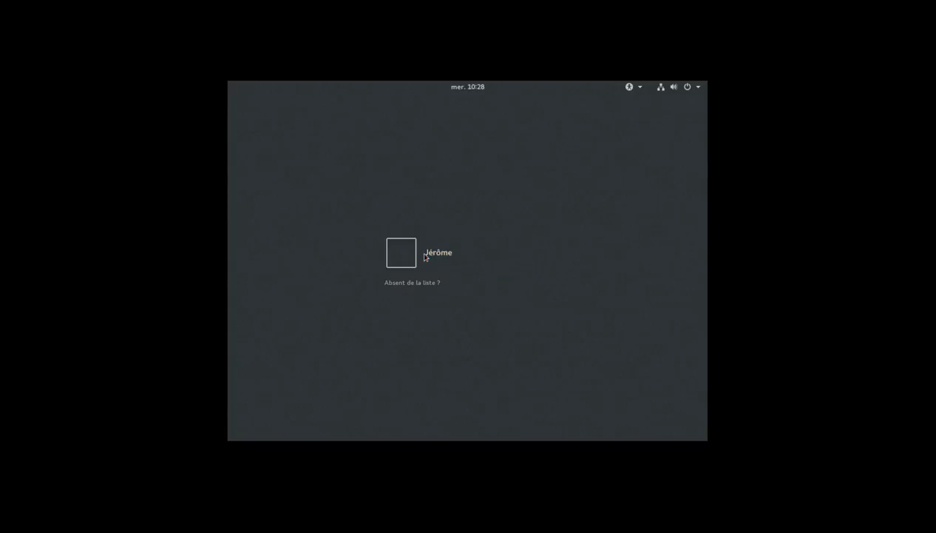
type("j********")
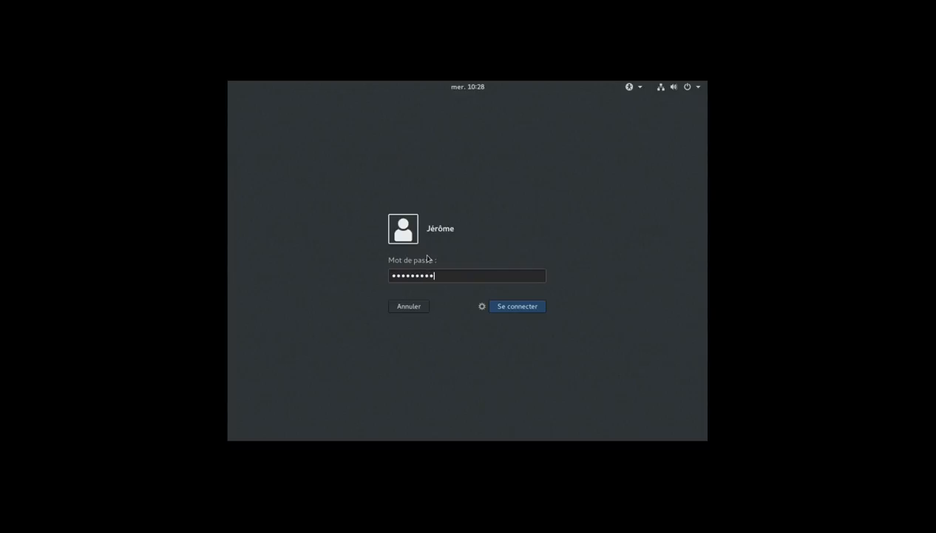
left_click(481, 307)
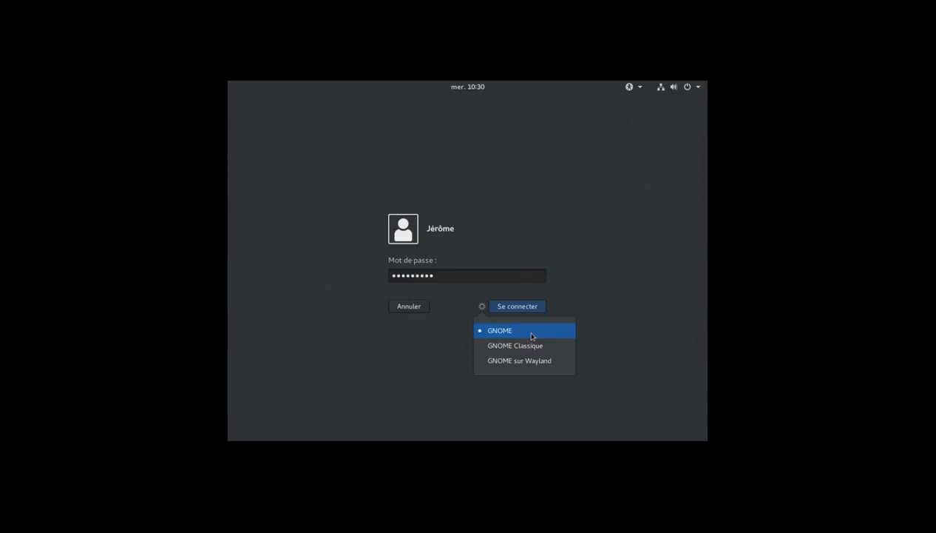
left_click(531, 336)
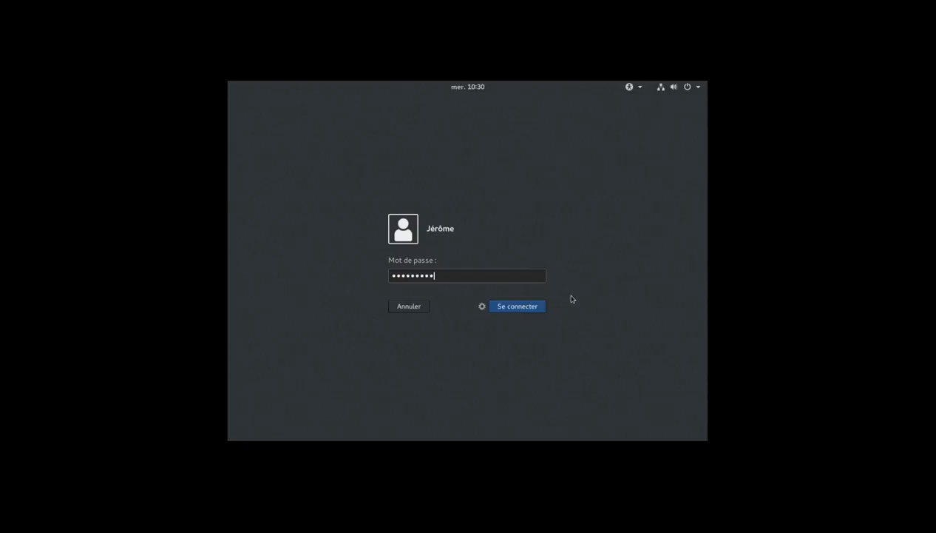
Step: Raise the sound volume slightly on the login screen and log in to the desktop
left_click(641, 88)
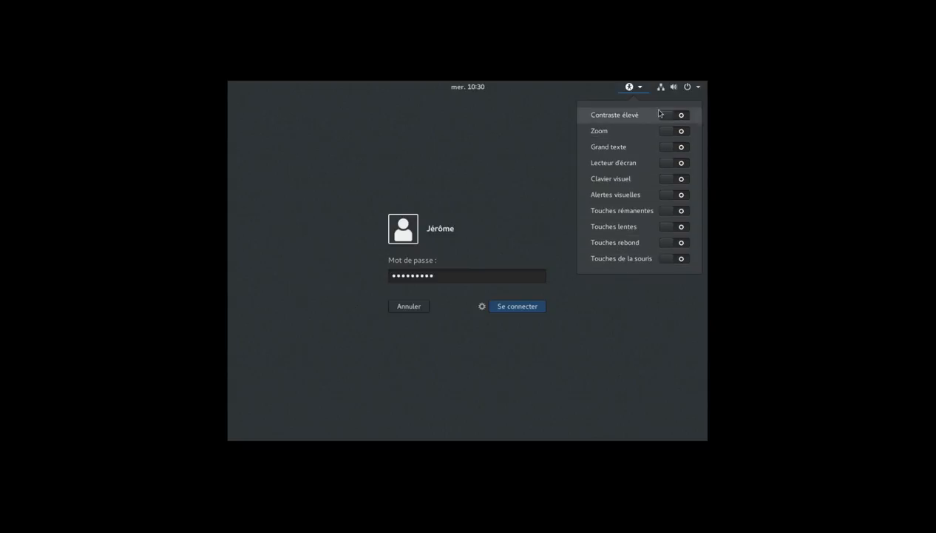
mouse_move(659, 94)
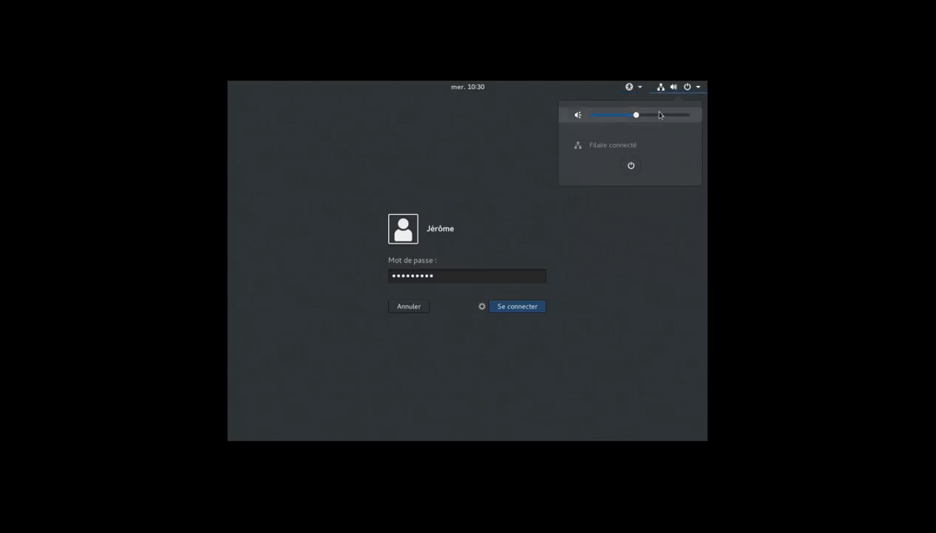
mouse_move(637, 115)
left_mouse_down()
mouse_move(653, 116)
mouse_move(642, 120)
left_mouse_up()
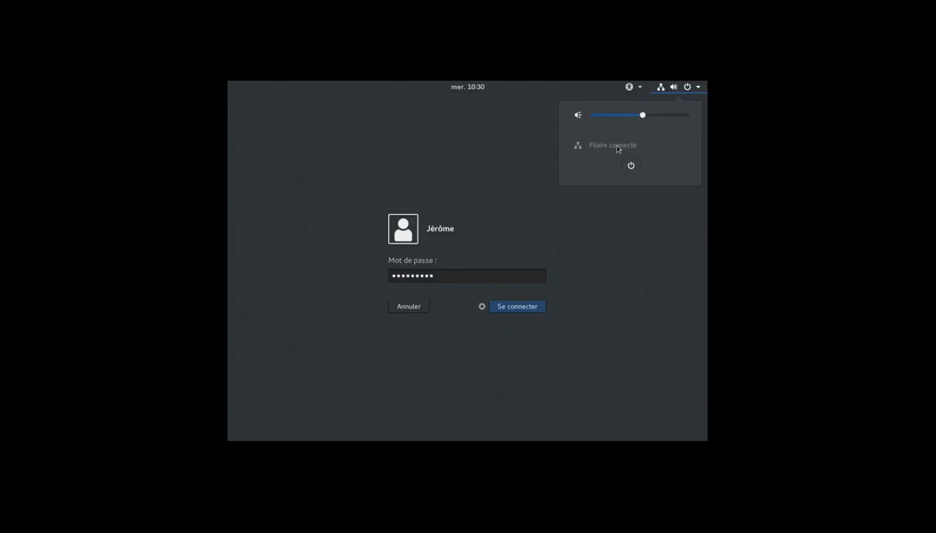
left_click(616, 287)
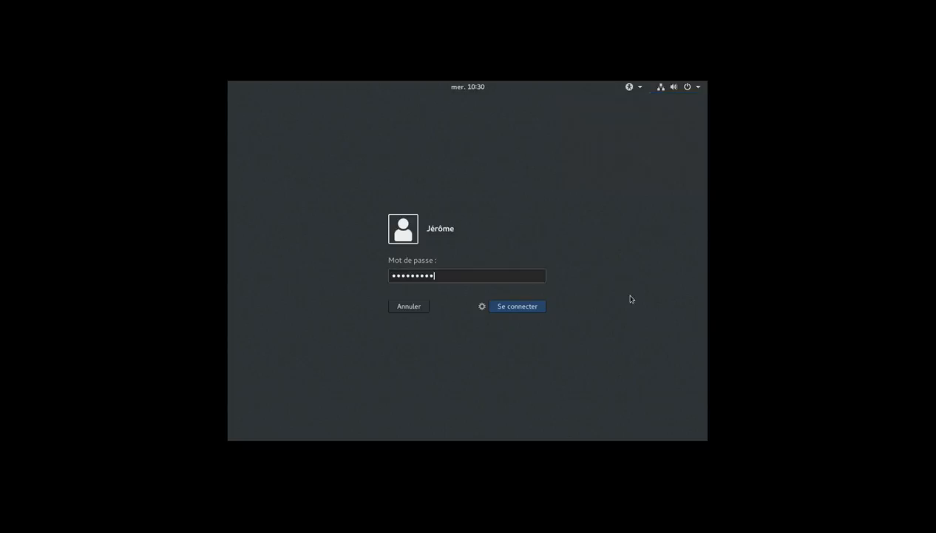
left_click(511, 307)
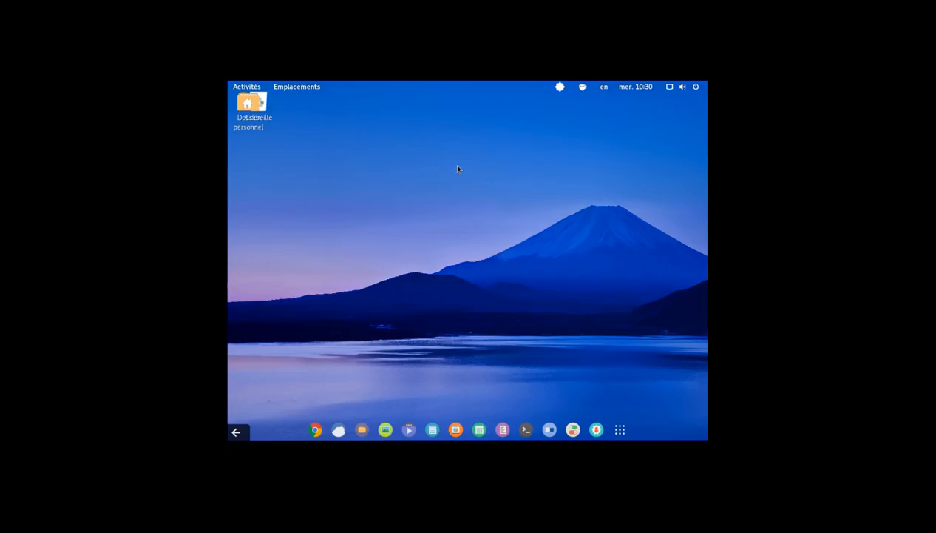
Step: Open the wallpaper chooser for the desktop background (Arrière-plan)
right_click(457, 164)
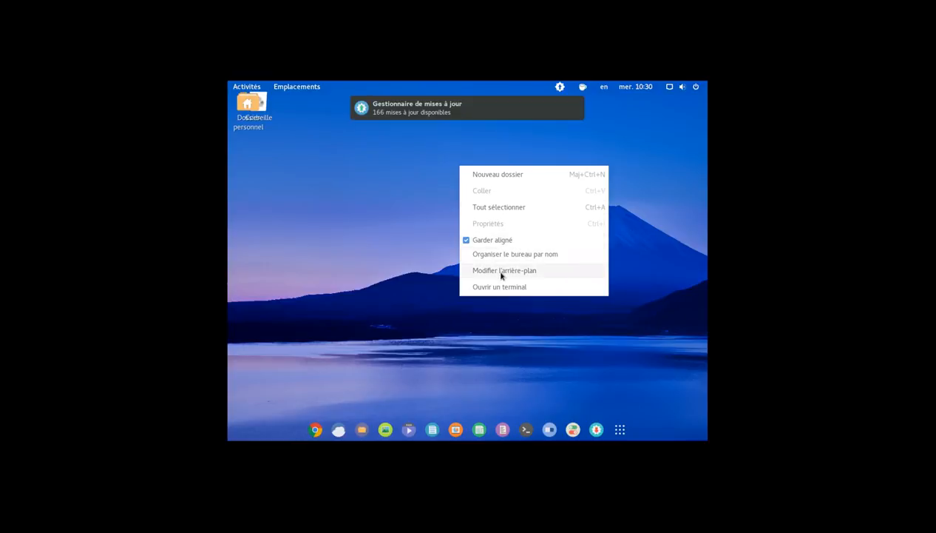
left_click(500, 271)
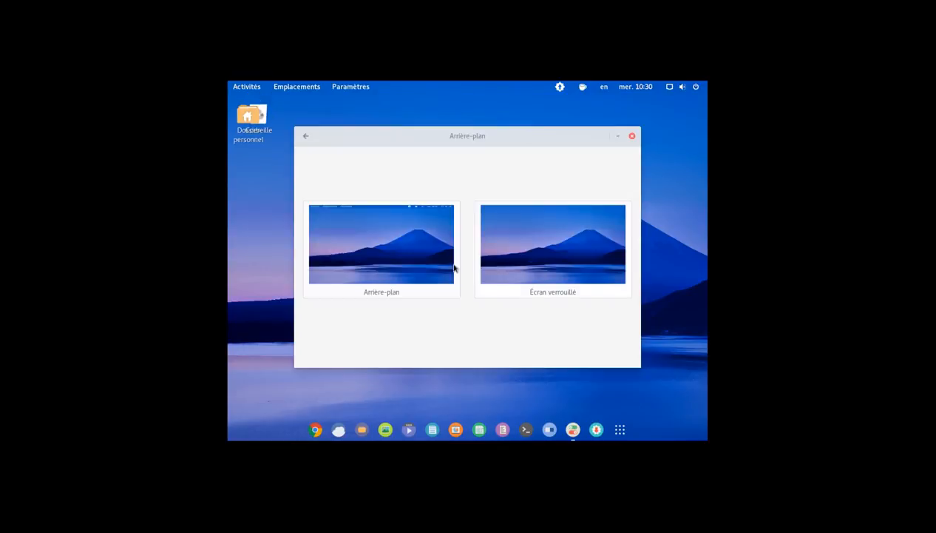
left_click(345, 259)
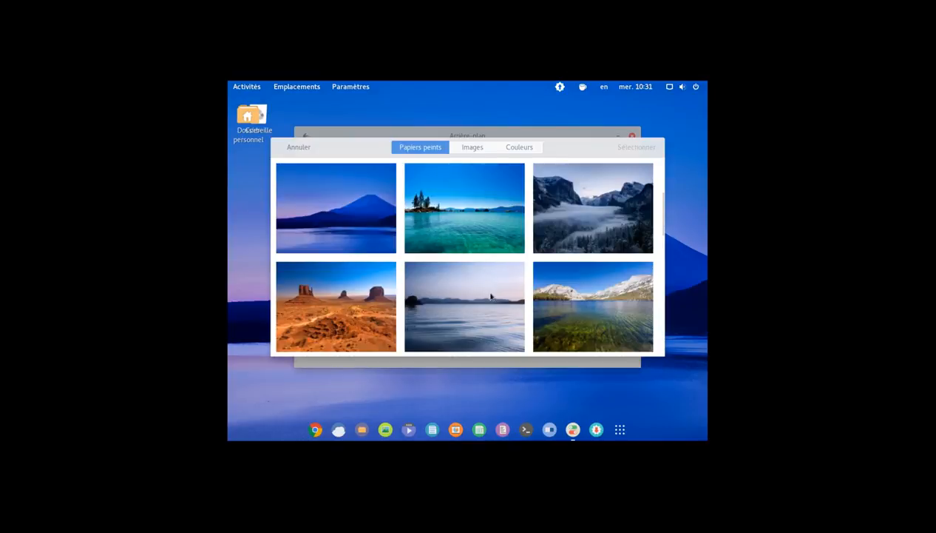
Step: Browse the supplied wallpapers (Papiers peints) to examine the available background images
scroll(490, 296, "down", 1)
scroll(491, 296, "up", 1)
scroll(490, 296, "down", 3)
scroll(491, 296, "down", 5)
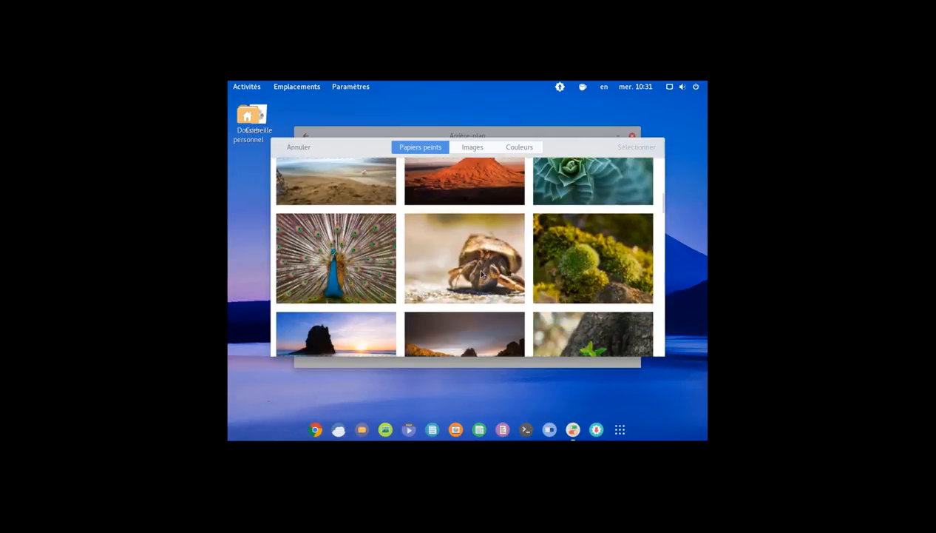
scroll(481, 274, "down", 3)
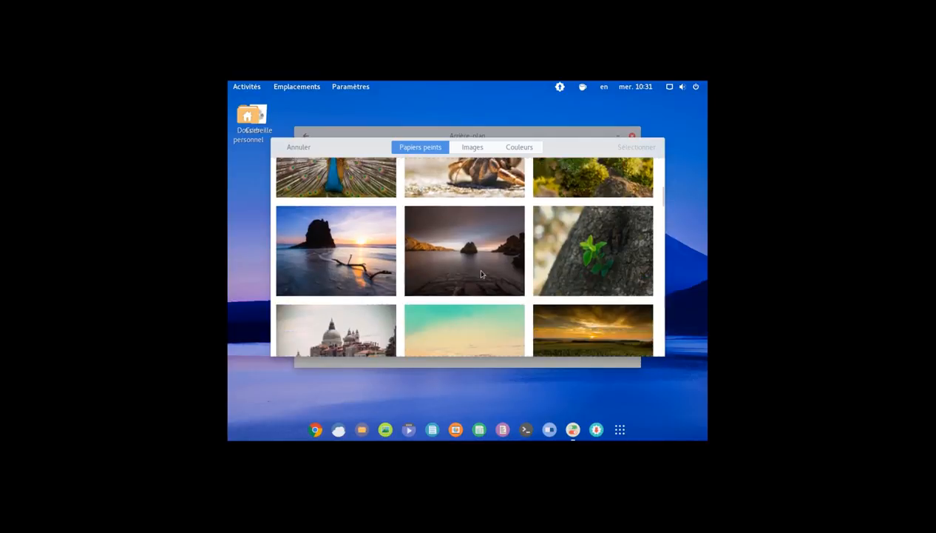
scroll(482, 274, "down", 3)
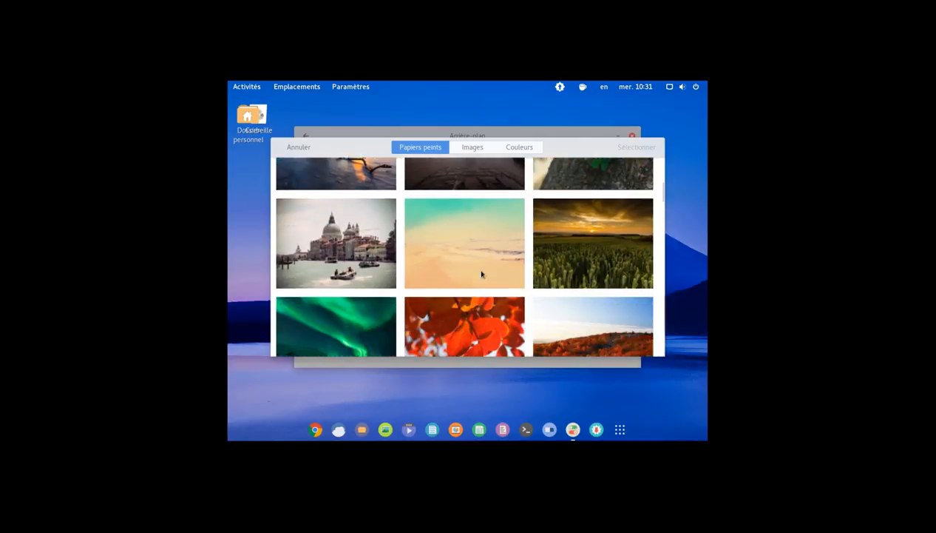
scroll(481, 273, "down", 5)
scroll(482, 273, "up", 3)
scroll(481, 274, "down", 6)
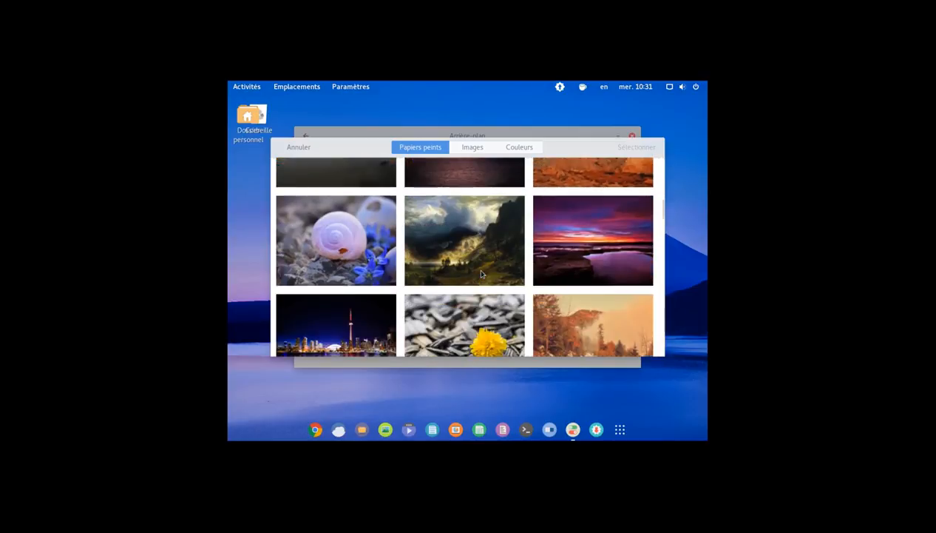
scroll(482, 274, "down", 1)
scroll(481, 274, "down", 2)
scroll(482, 273, "down", 8)
scroll(482, 274, "down", 7)
scroll(481, 273, "down", 6)
scroll(482, 274, "down", 5)
scroll(481, 274, "down", 2)
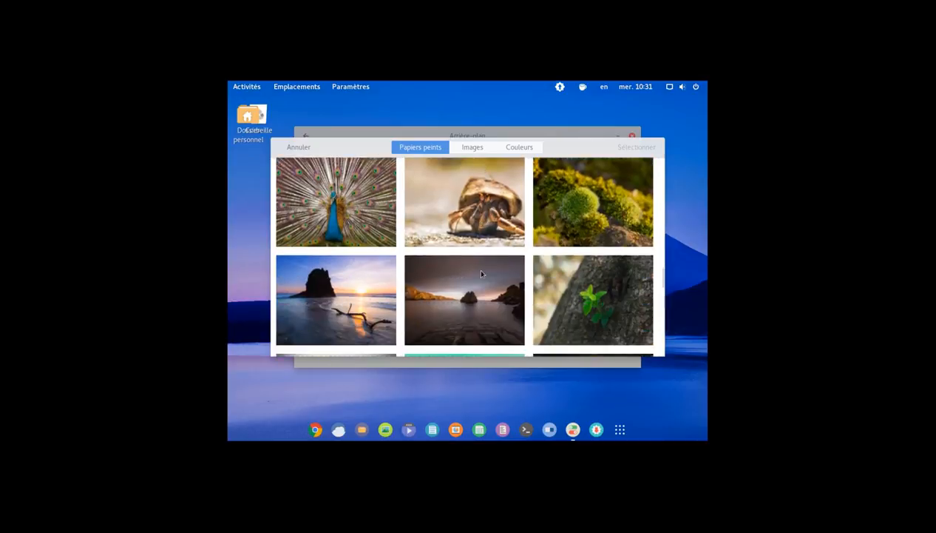
scroll(481, 274, "up", 3)
scroll(477, 269, "up", 1)
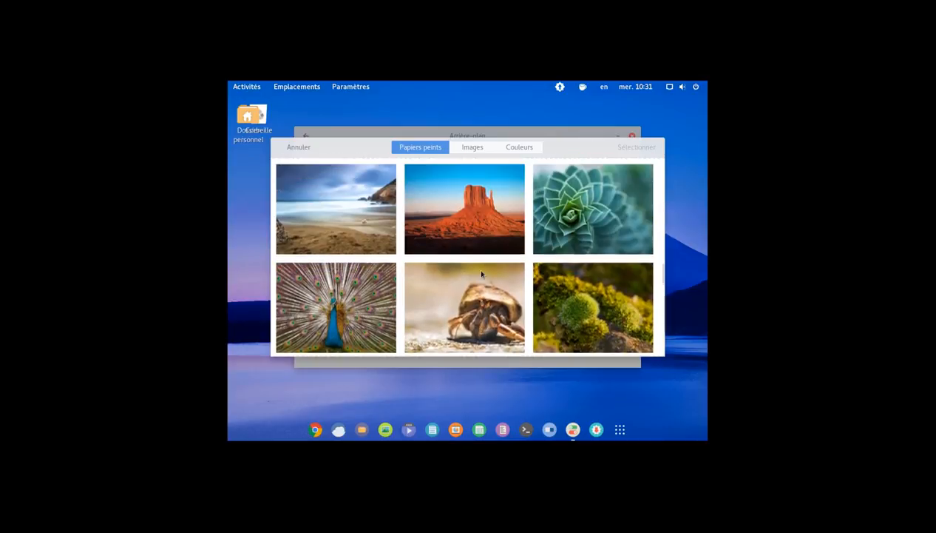
scroll(481, 289, "up", 1)
scroll(486, 296, "up", 3)
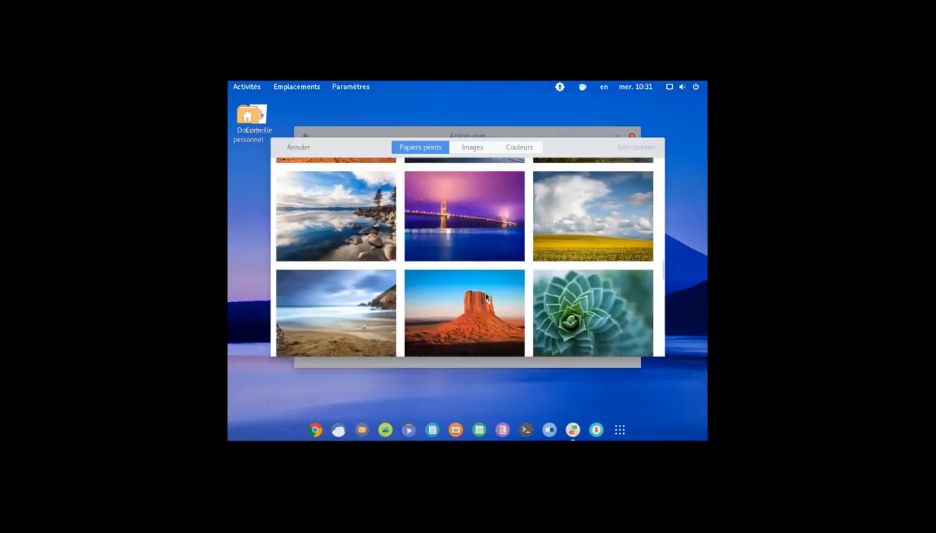
scroll(486, 296, "down", 5)
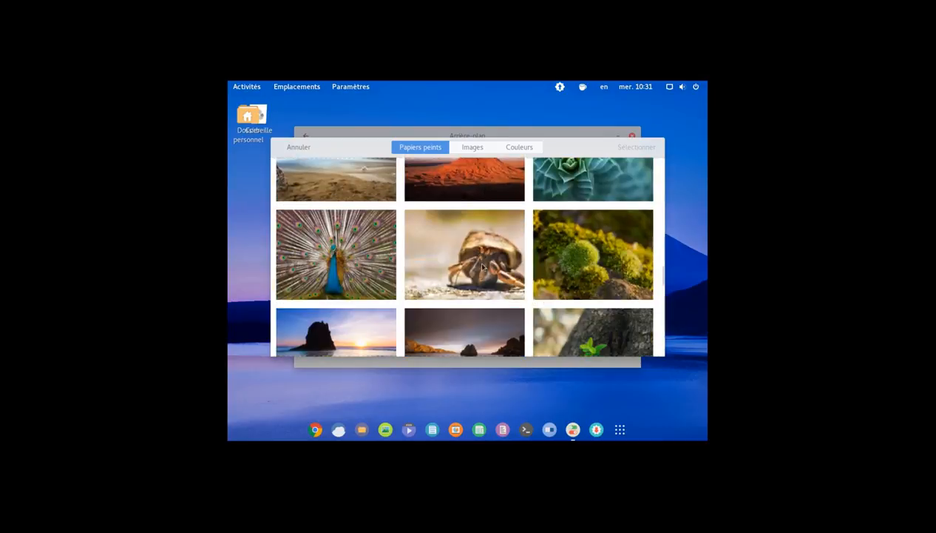
Step: Highlight the hermit crab wallpaper, and switch the selection to the green moss wallpaper
left_click(481, 260)
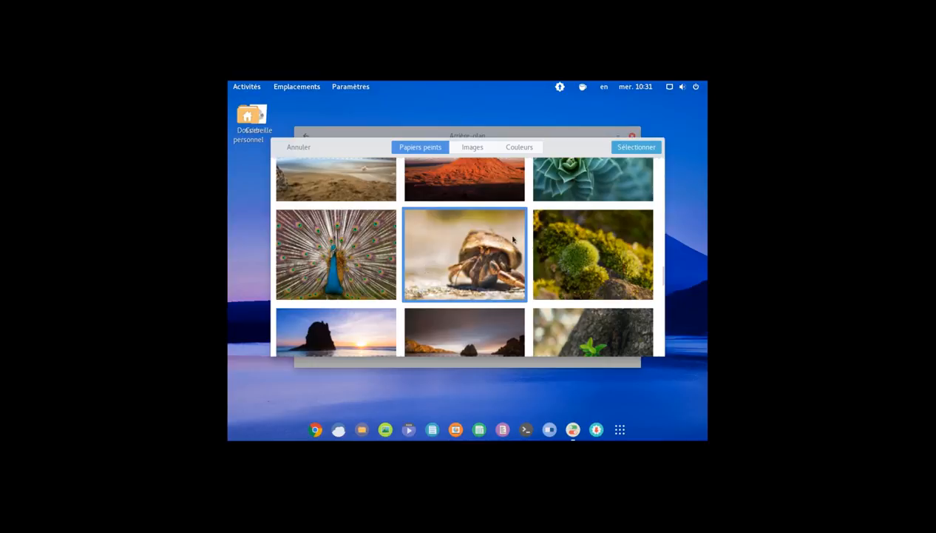
scroll(616, 259, "down", 1)
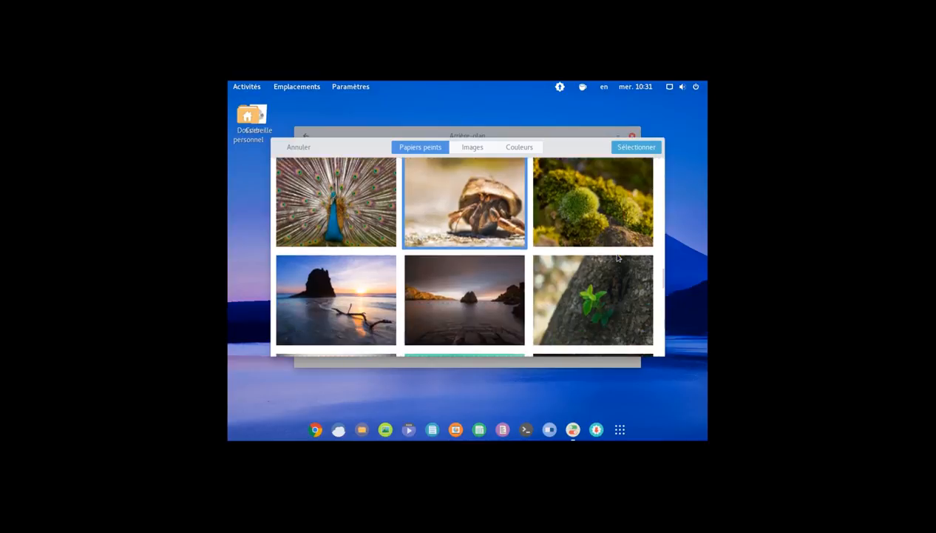
scroll(618, 258, "up", 1)
left_click(609, 262)
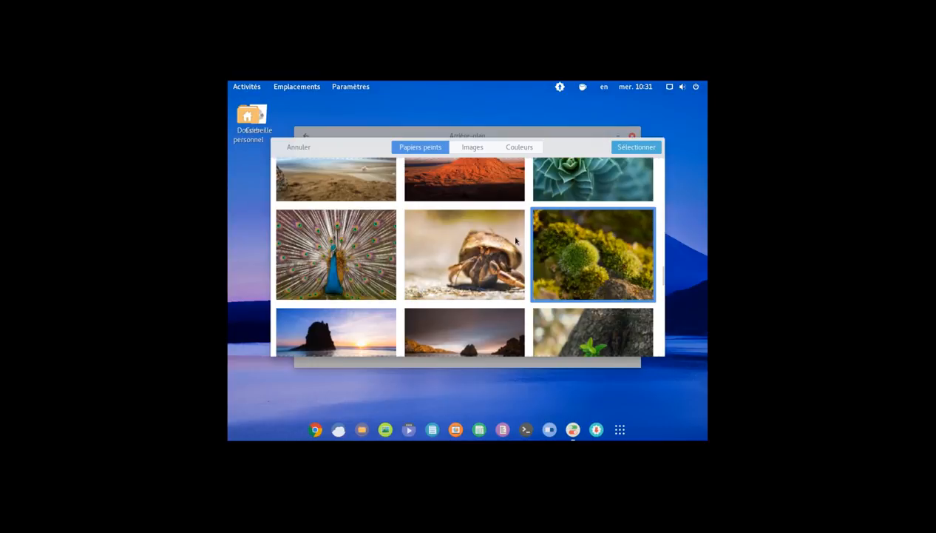
Step: Highlight the snail shell wallpaper with blue flowers among the supplied wallpapers
scroll(538, 270, "down", 5)
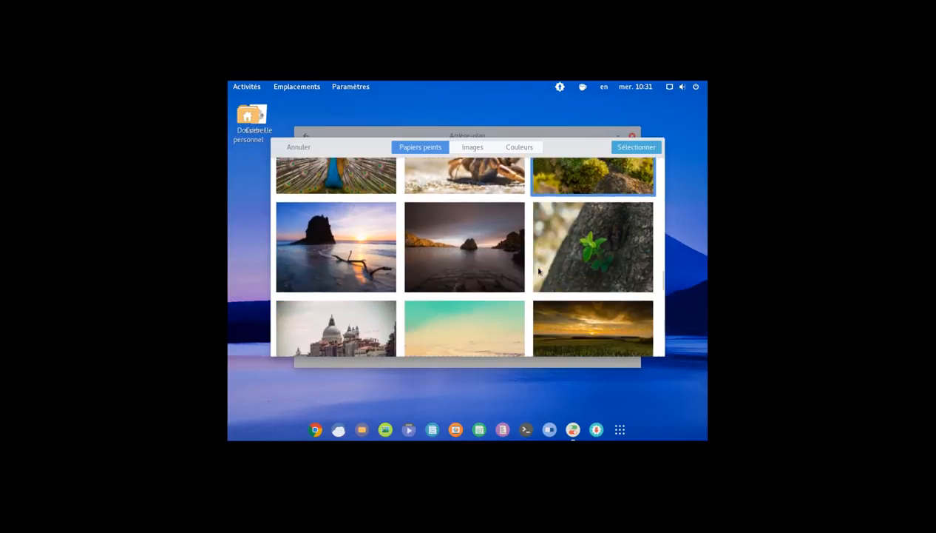
scroll(538, 271, "down", 5)
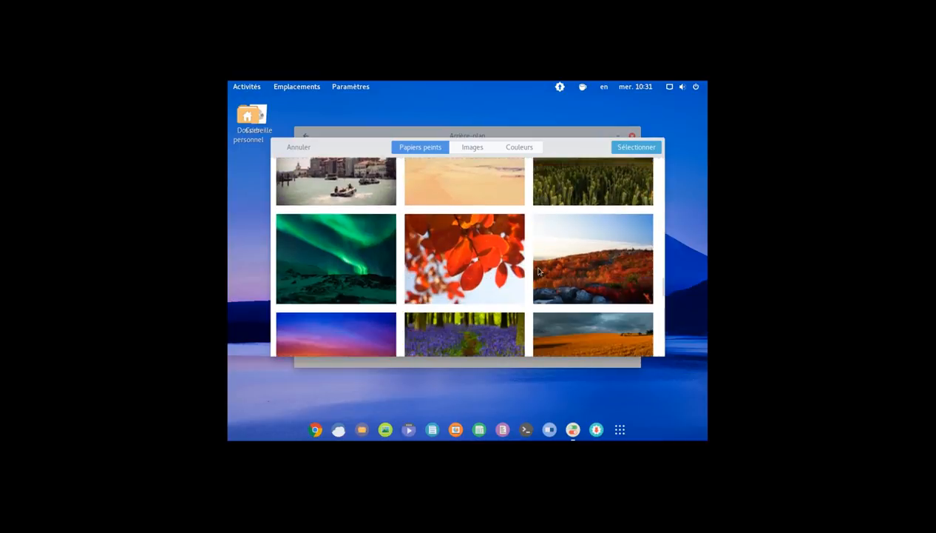
scroll(538, 270, "down", 5)
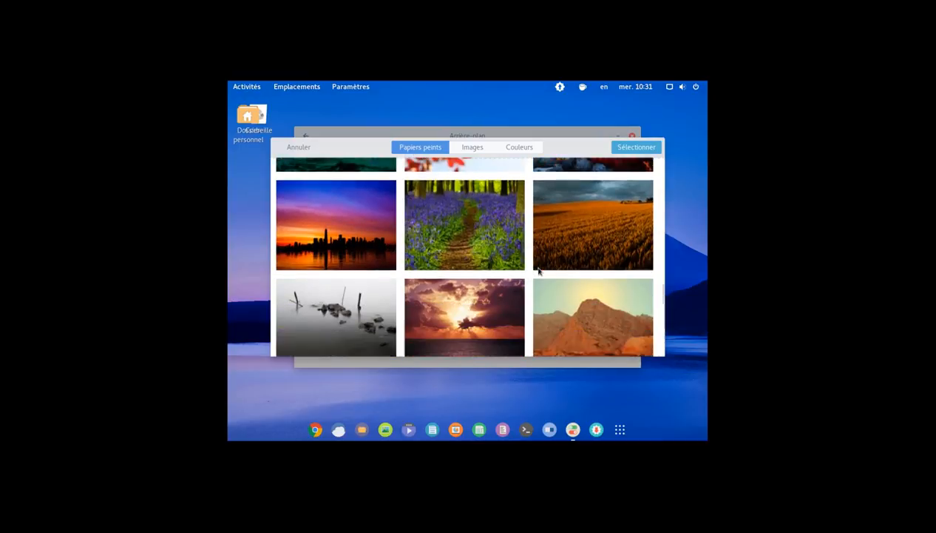
scroll(539, 271, "down", 3)
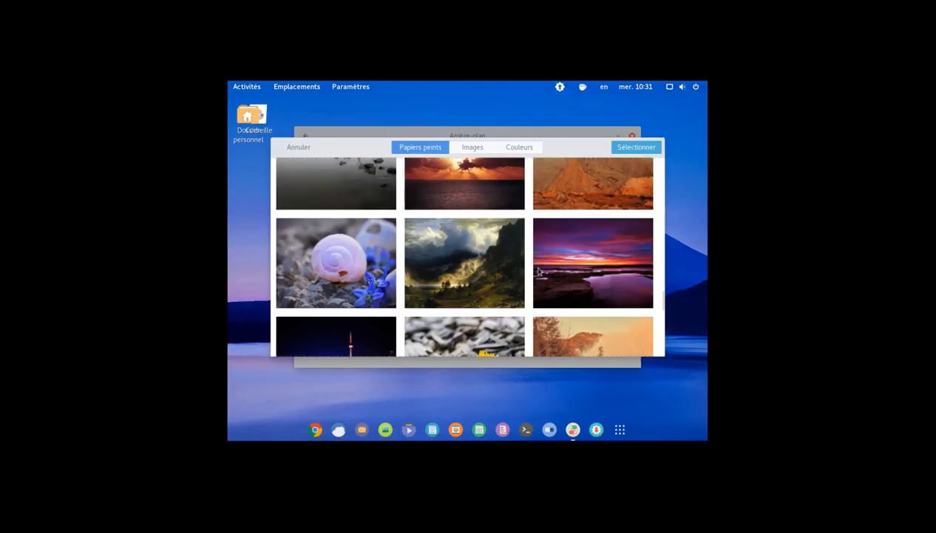
scroll(539, 270, "up", 1)
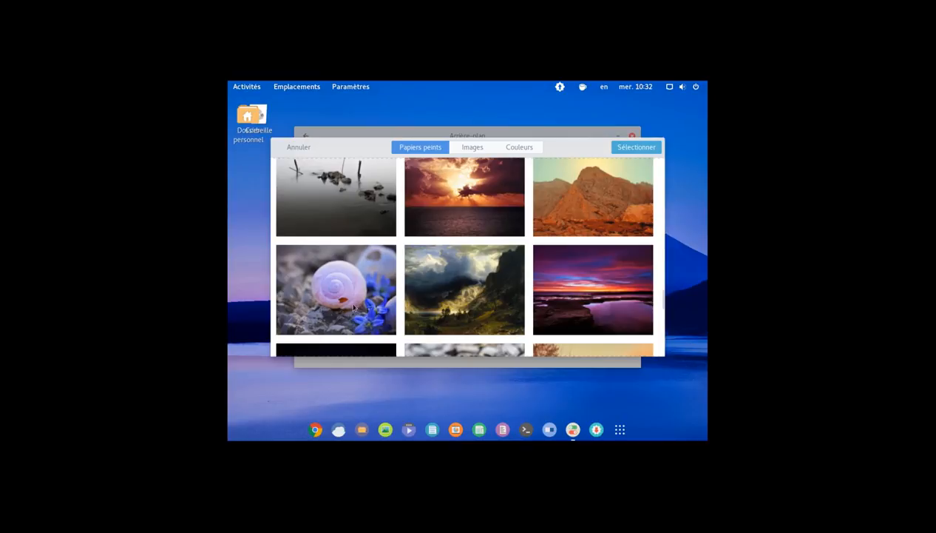
left_click(383, 291)
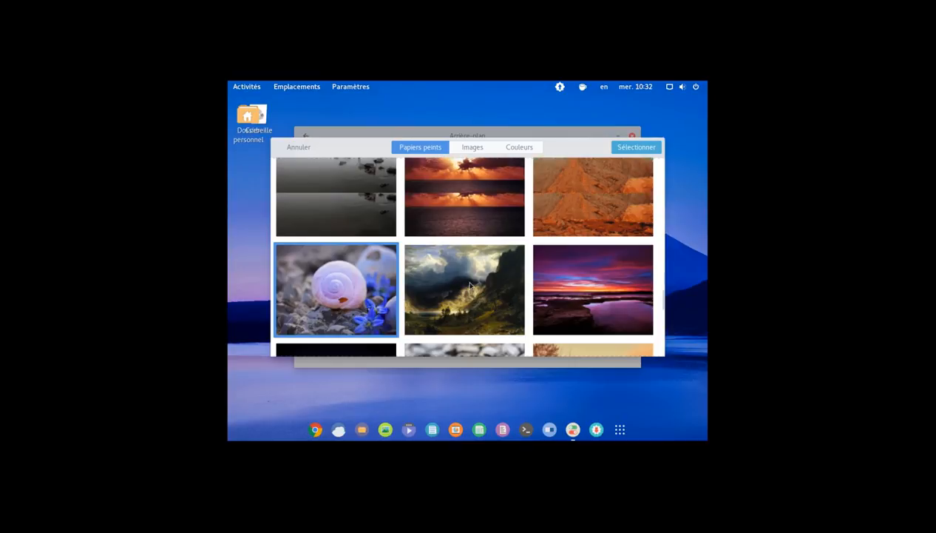
Step: Switch the highlighted wallpaper to the misty grey lake with rocks and wooden posts
scroll(471, 286, "down", 2)
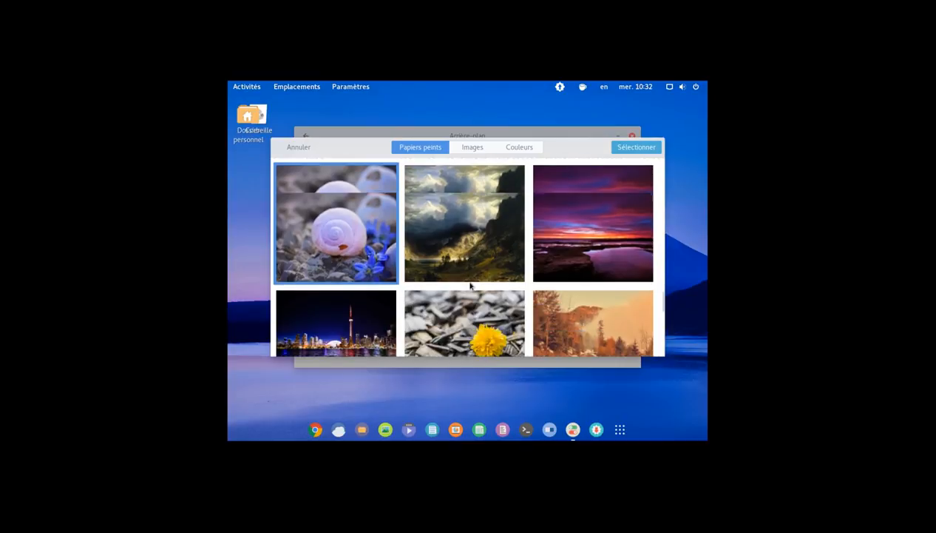
scroll(470, 286, "down", 4)
scroll(470, 286, "up", 10)
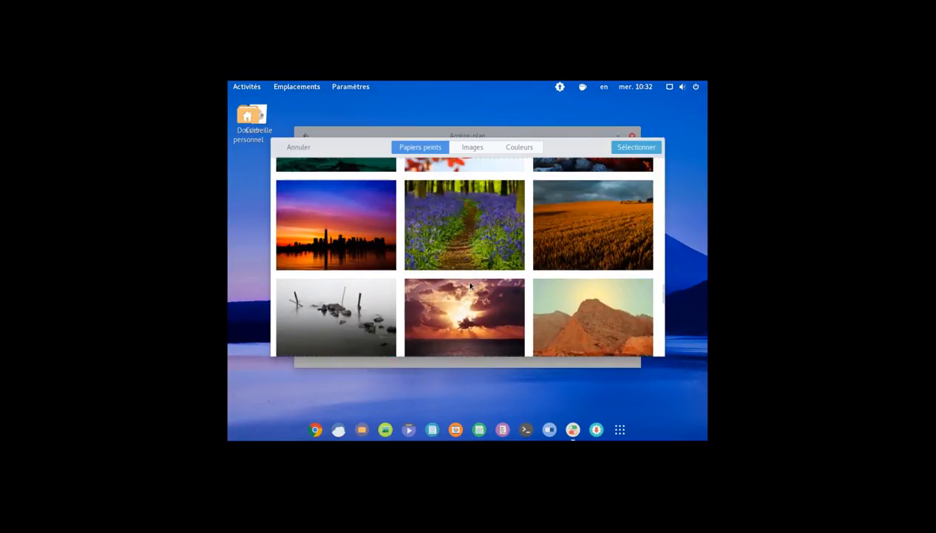
scroll(470, 286, "down", 1)
left_click(372, 296)
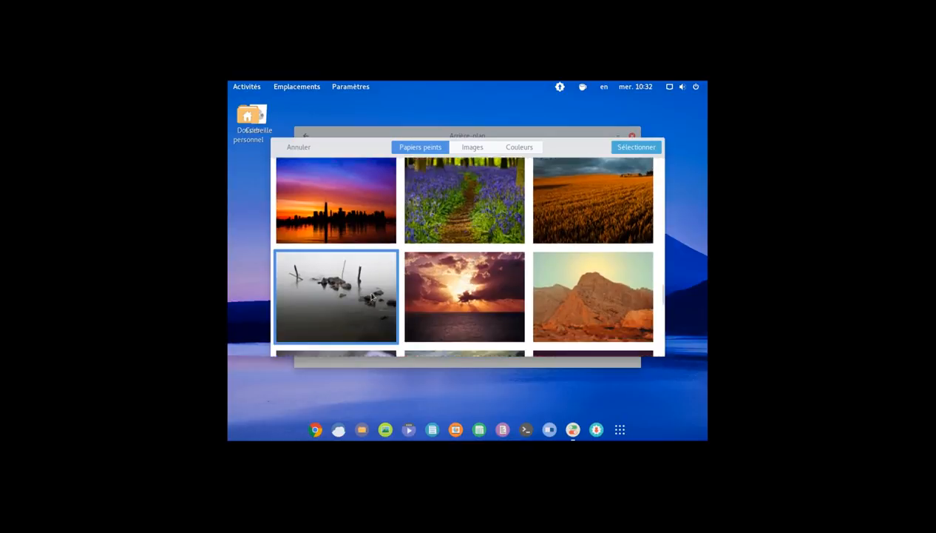
Step: Browse back to the start of the supplied wallpapers to examine the available background images
scroll(524, 260, "down", 1)
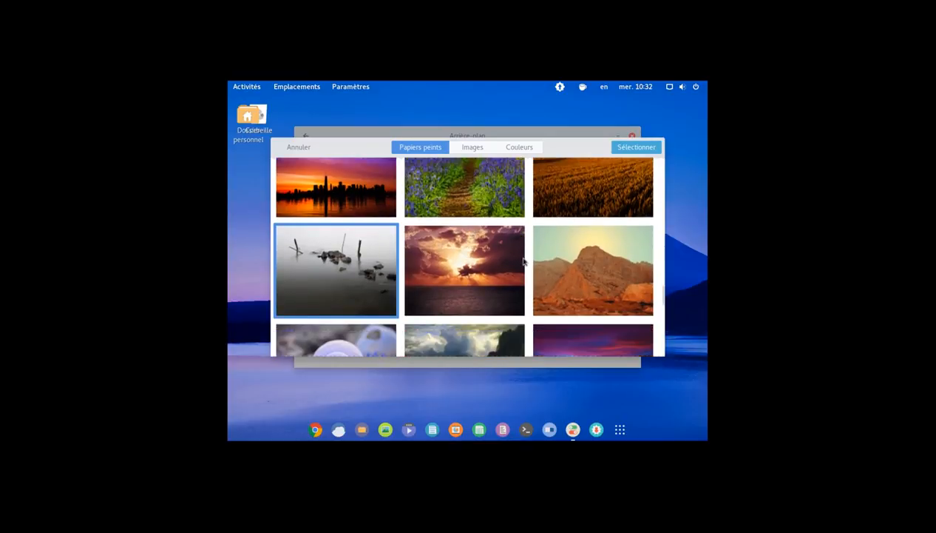
scroll(524, 260, "down", 1)
scroll(524, 260, "up", 9)
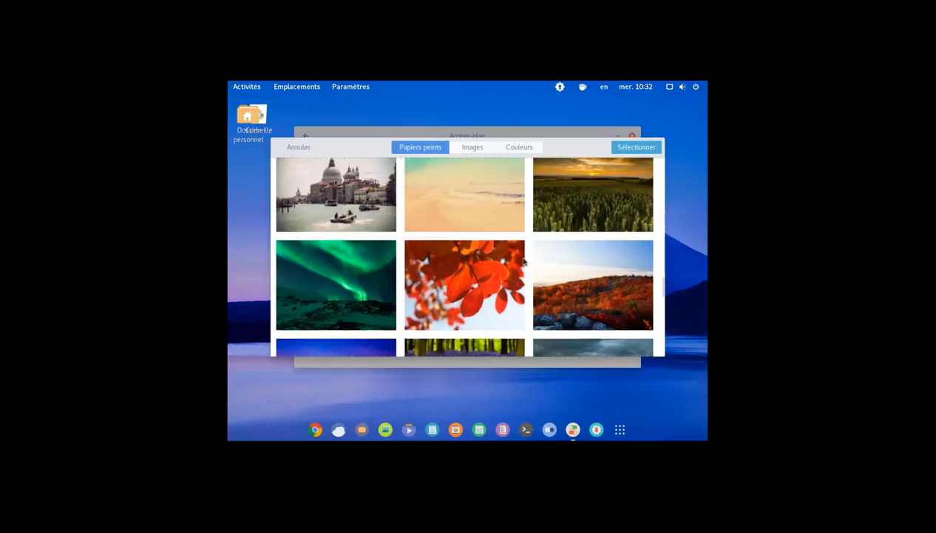
scroll(523, 261, "up", 1)
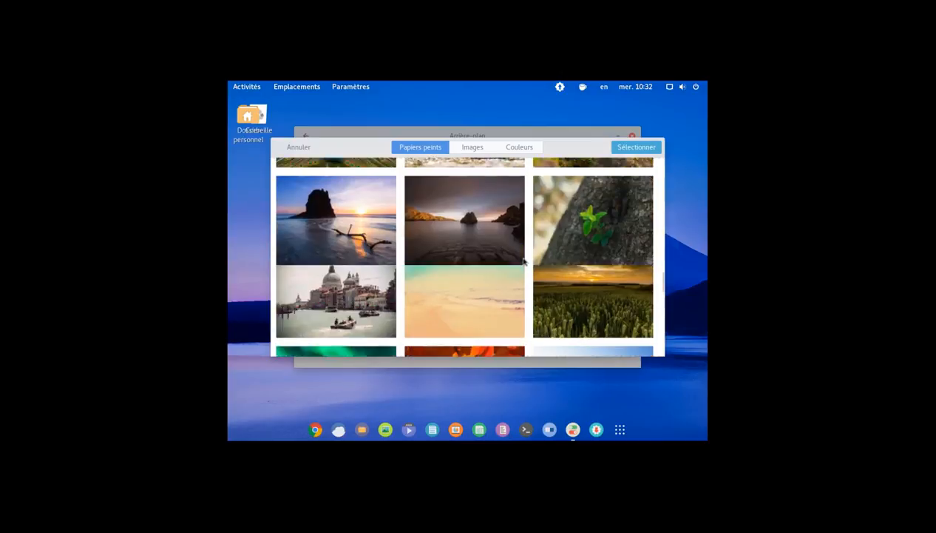
scroll(524, 260, "up", 20)
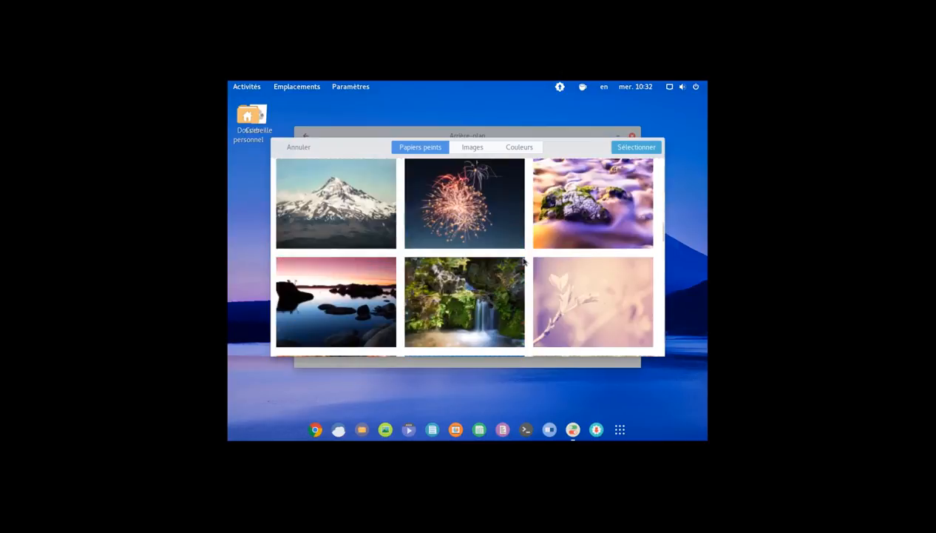
scroll(524, 260, "down", 2)
scroll(524, 261, "up", 5)
scroll(523, 261, "up", 10)
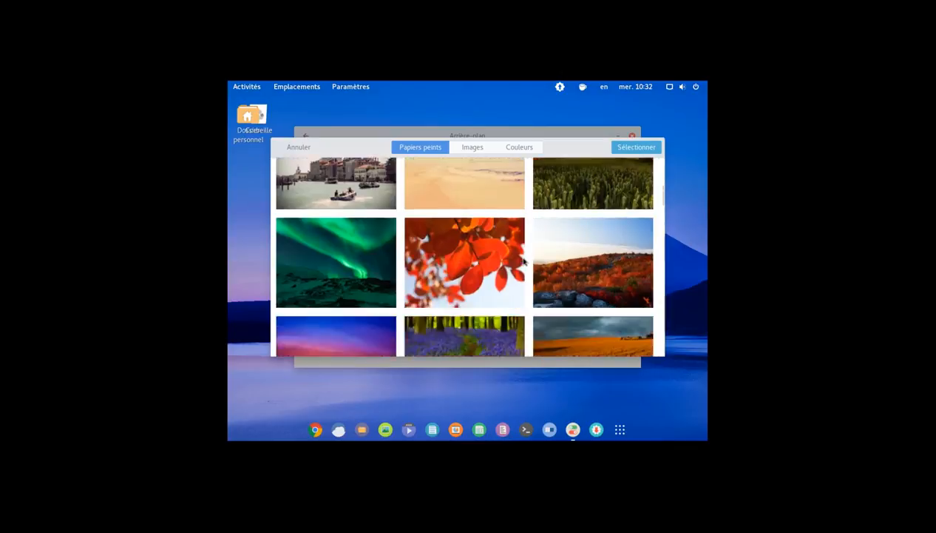
scroll(524, 261, "up", 10)
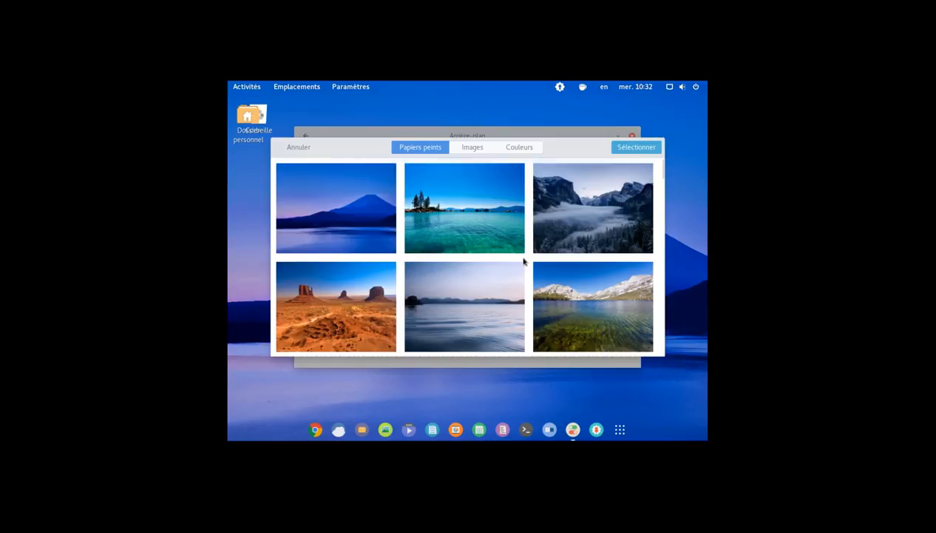
Step: Apply the snail shell wallpaper with blue flowers as the desktop background and close the settings window
scroll(524, 260, "down", 10)
scroll(523, 260, "down", 8)
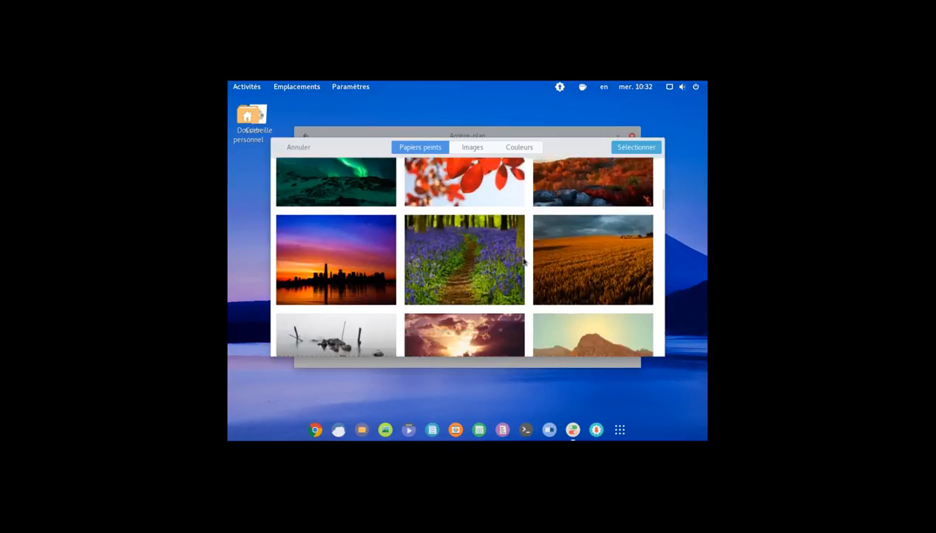
scroll(524, 261, "down", 2)
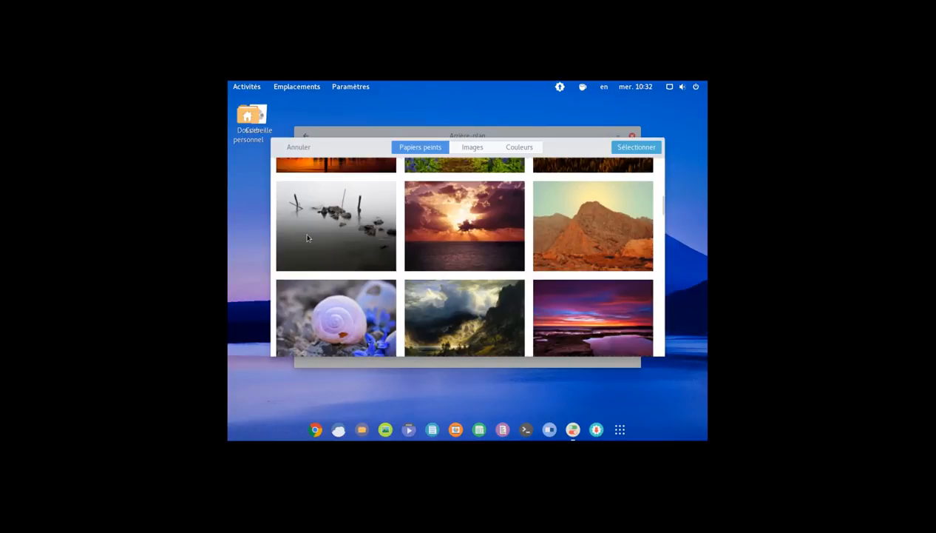
left_click(340, 306)
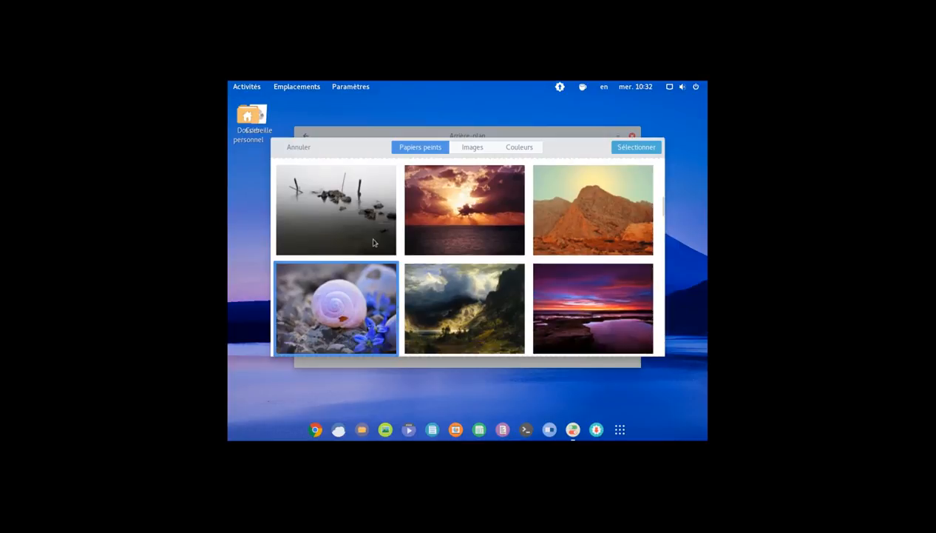
scroll(375, 242, "up", 1)
scroll(374, 242, "down", 1)
left_click(623, 148)
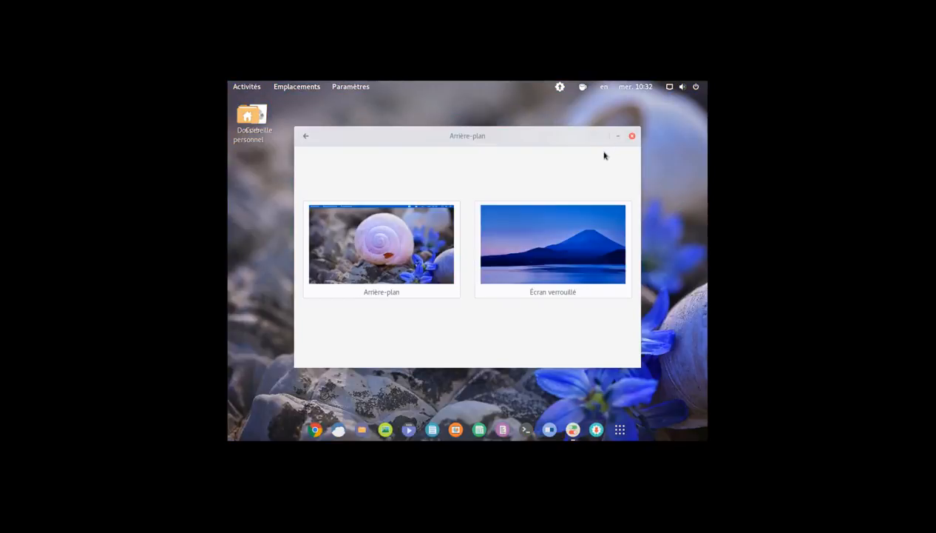
left_click(632, 136)
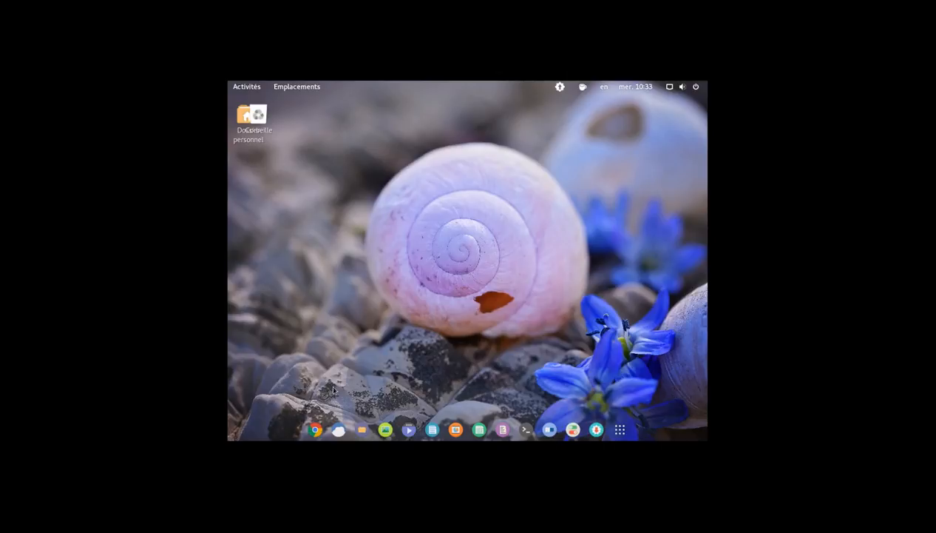
Step: Set the display resolution (Écrans) to 1920 × 1080 (16:9) and keep the changed display settings
left_click(572, 429)
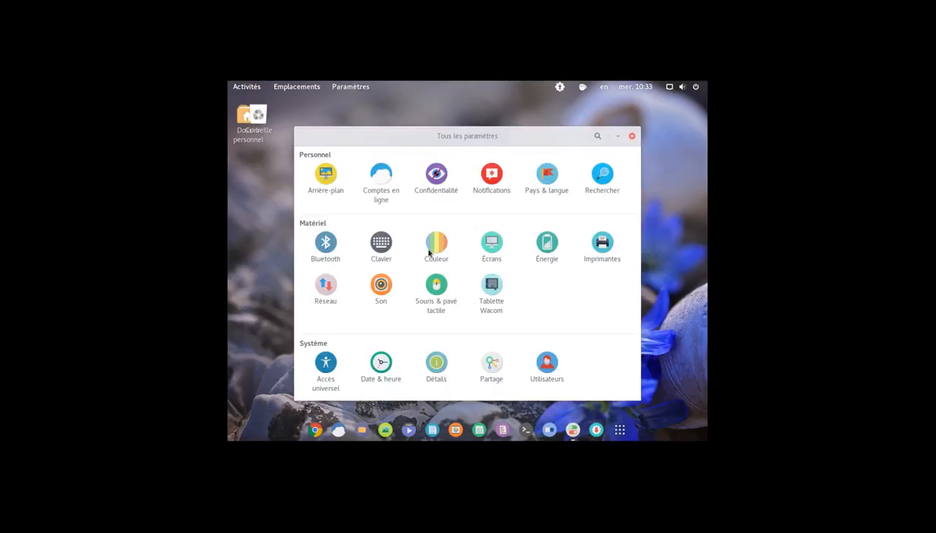
left_click(488, 245)
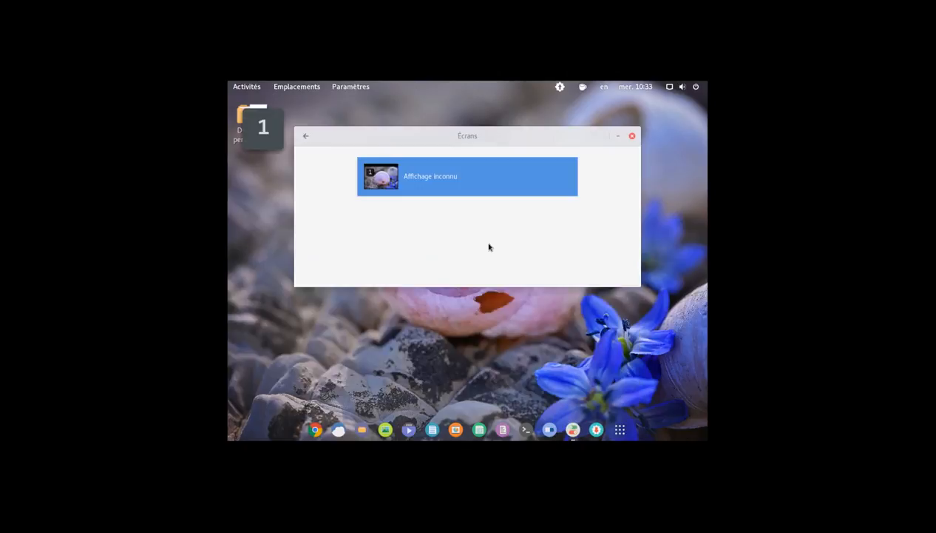
left_click(440, 183)
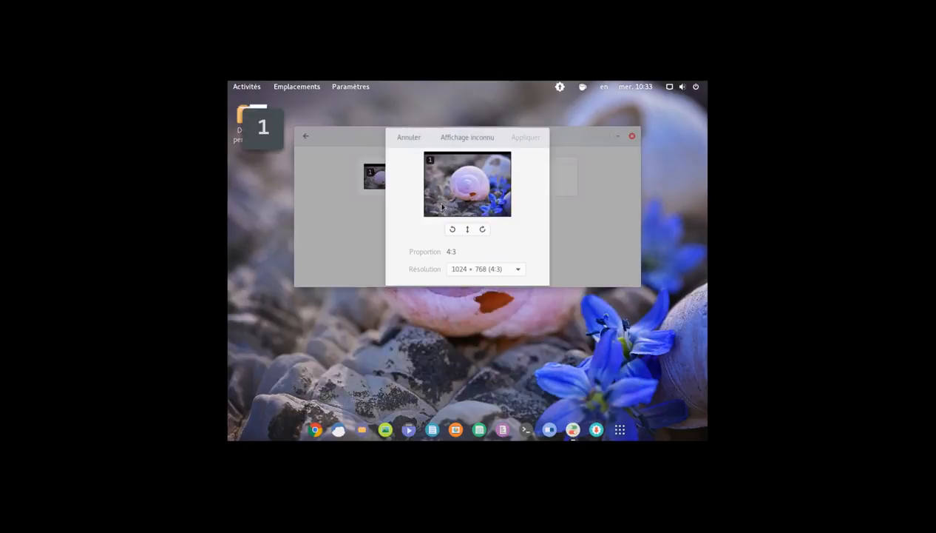
left_click(499, 268)
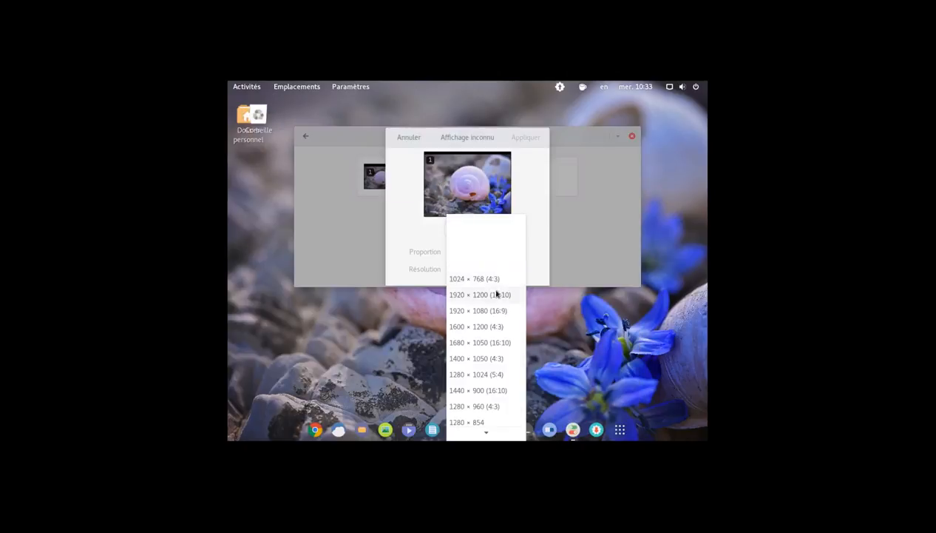
left_click(497, 316)
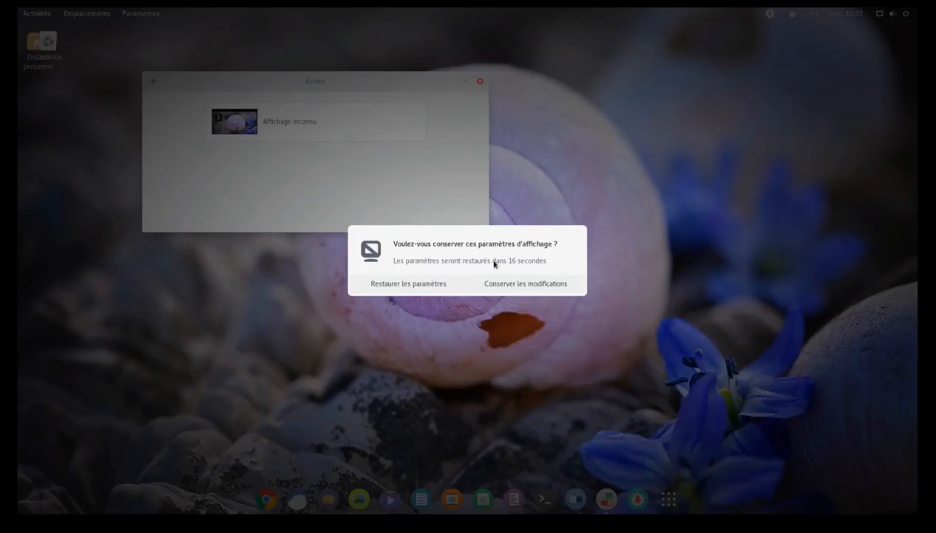
left_click(511, 283)
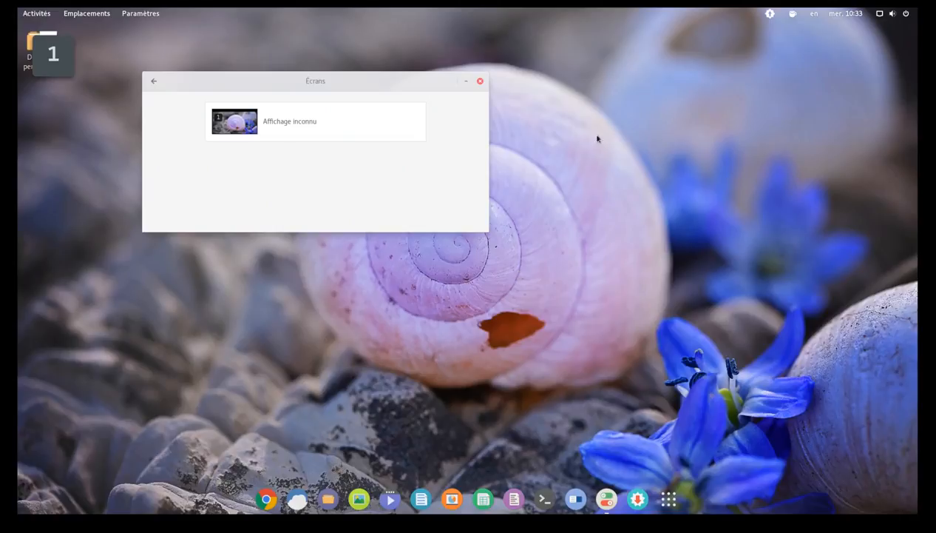
Step: Close the display settings and move the Dossier personnel desktop icon below the Corbeille icon
left_click(480, 82)
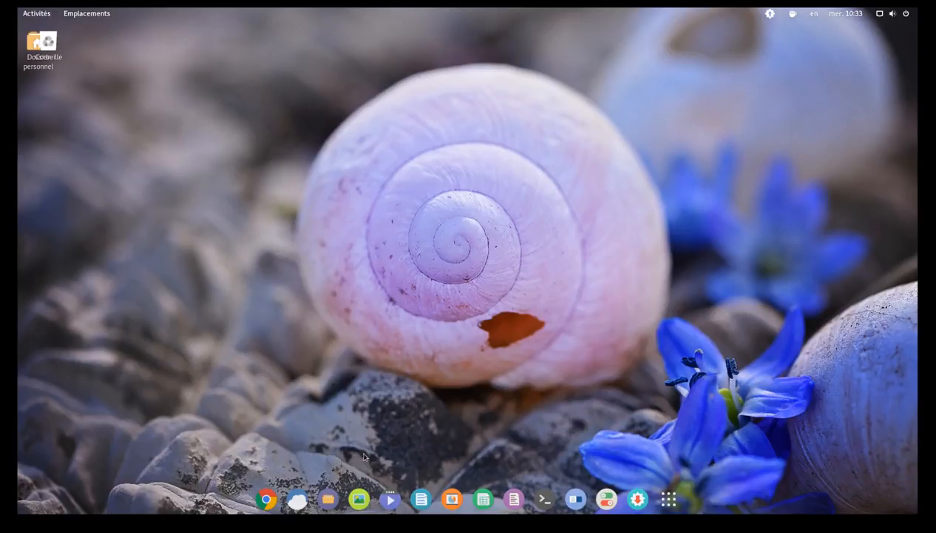
left_click_drag(35, 41, 44, 88)
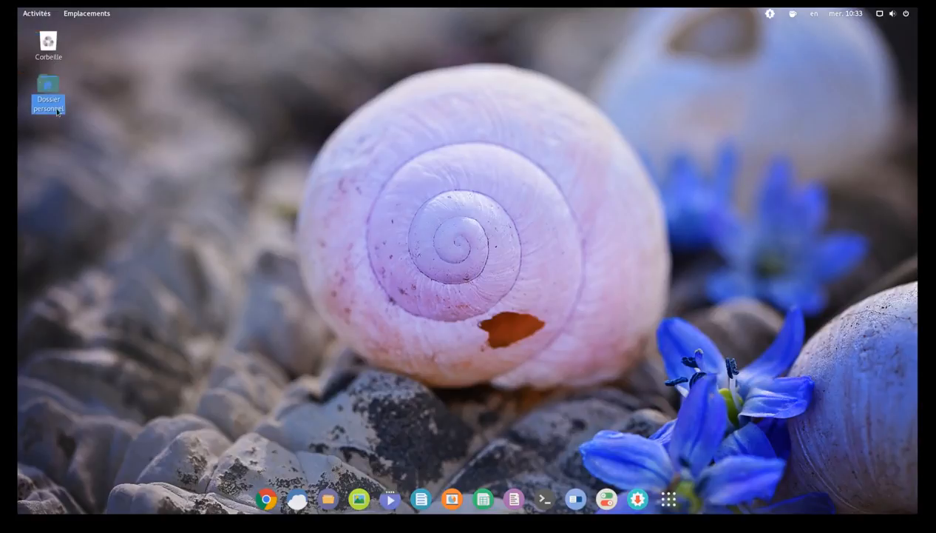
Step: Open the Ajouter/supprimer des logiciels application and show its packages by repository (Dépôts)
left_click(673, 504)
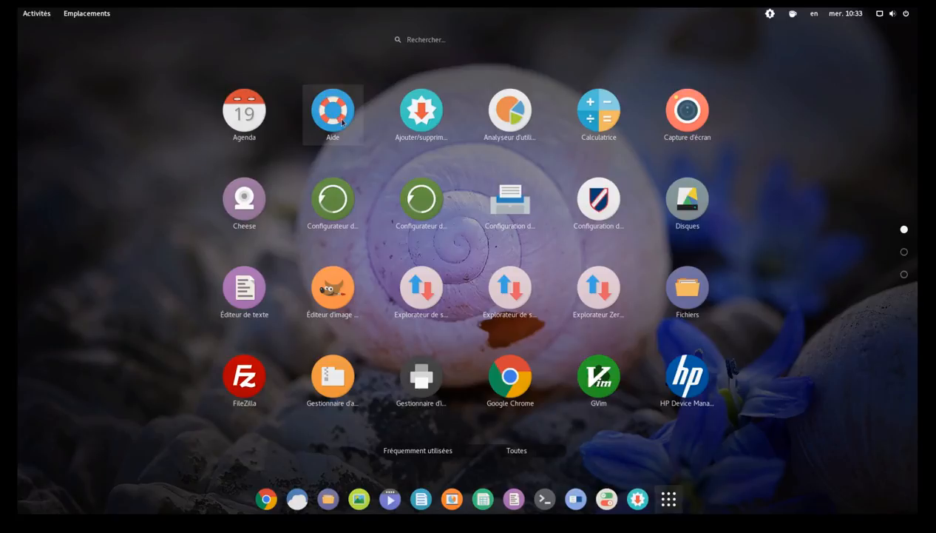
left_click(421, 113)
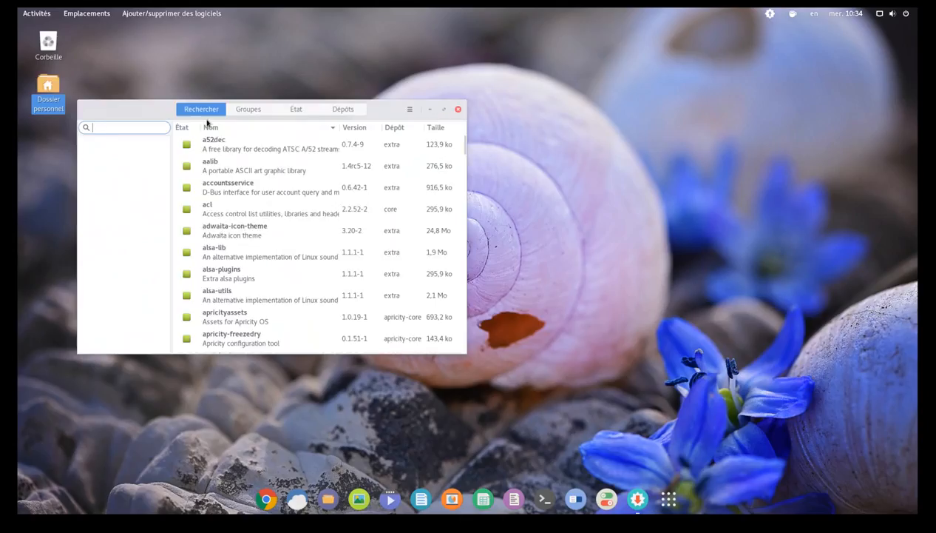
left_click(341, 110)
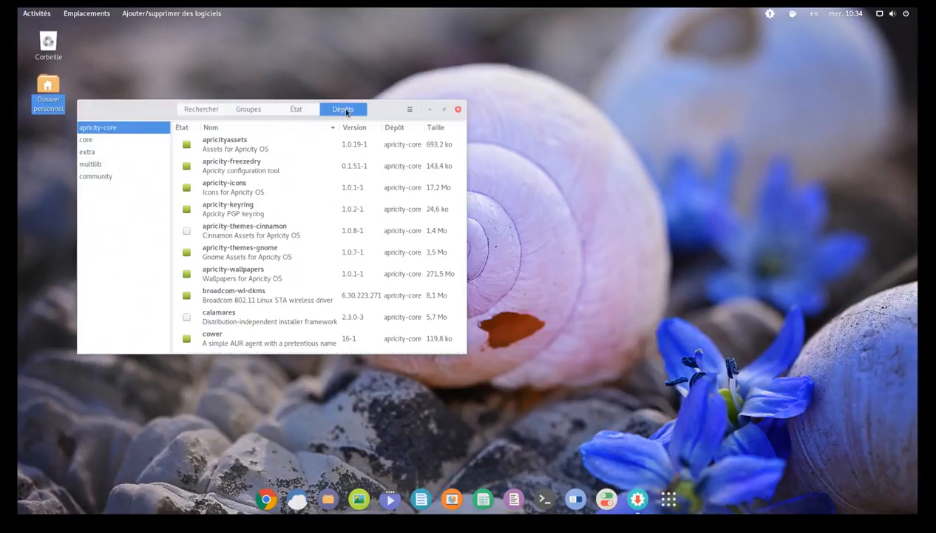
Step: Open the software manager's Préférences and authenticate with the account password
left_click(410, 108)
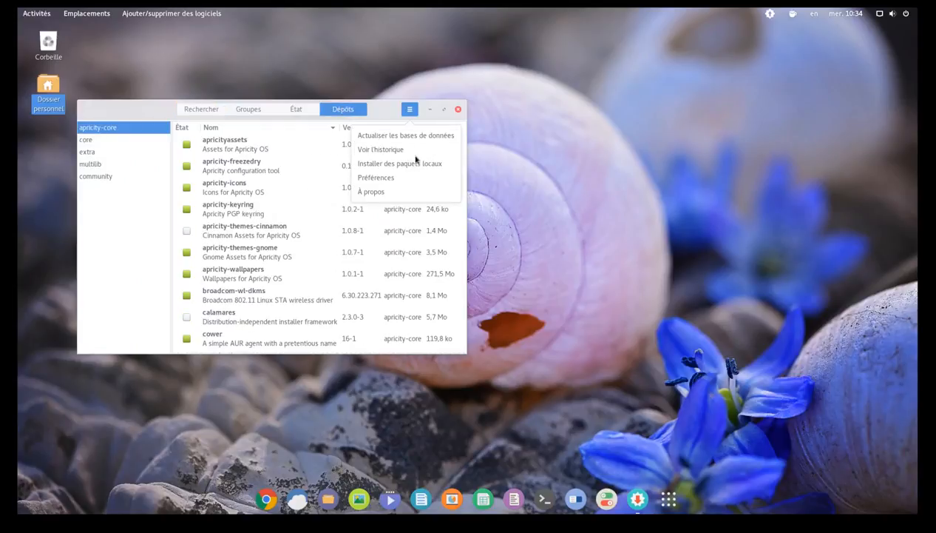
left_click(416, 178)
type("•")
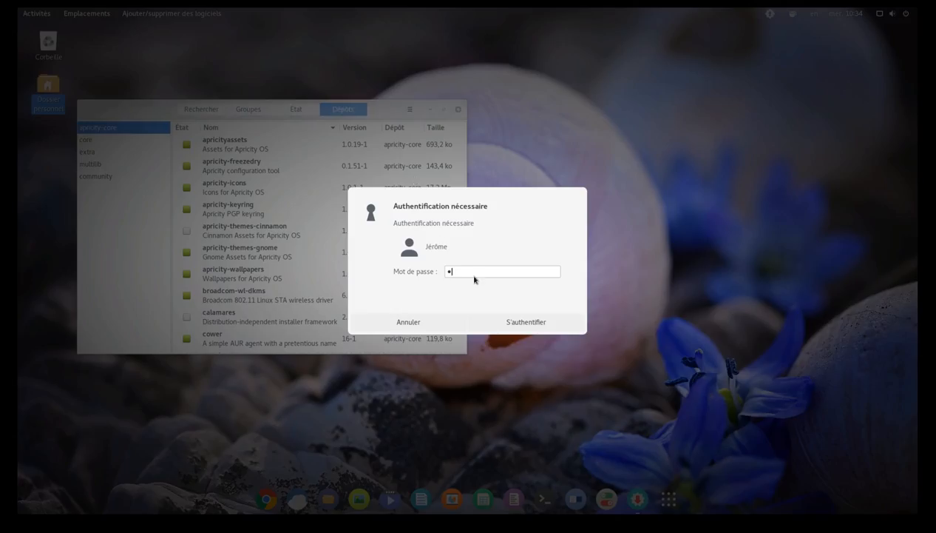
key("Return")
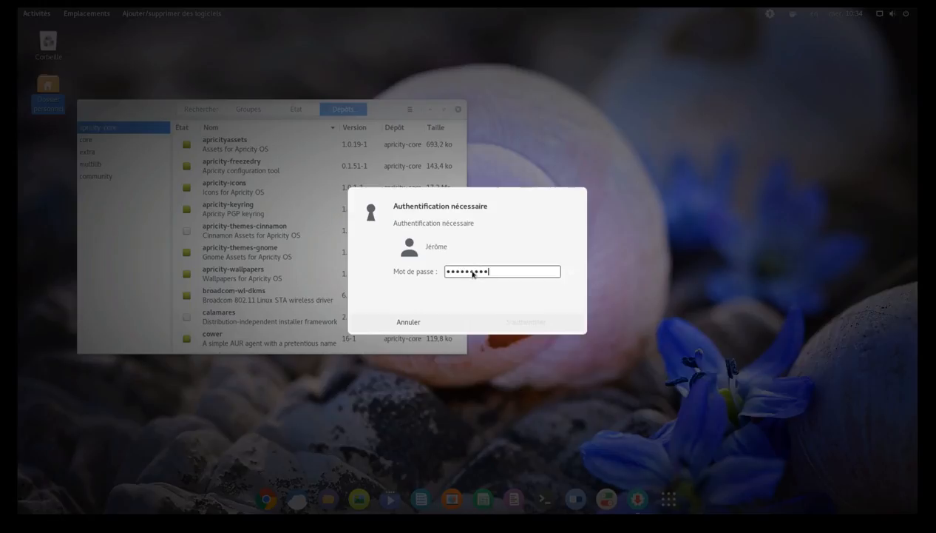
type("••")
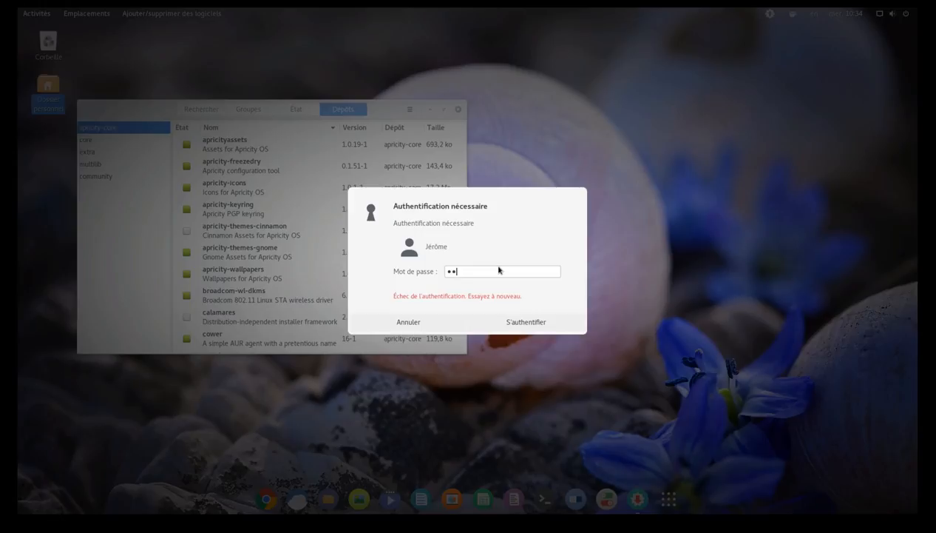
type("•••••••")
key("Return")
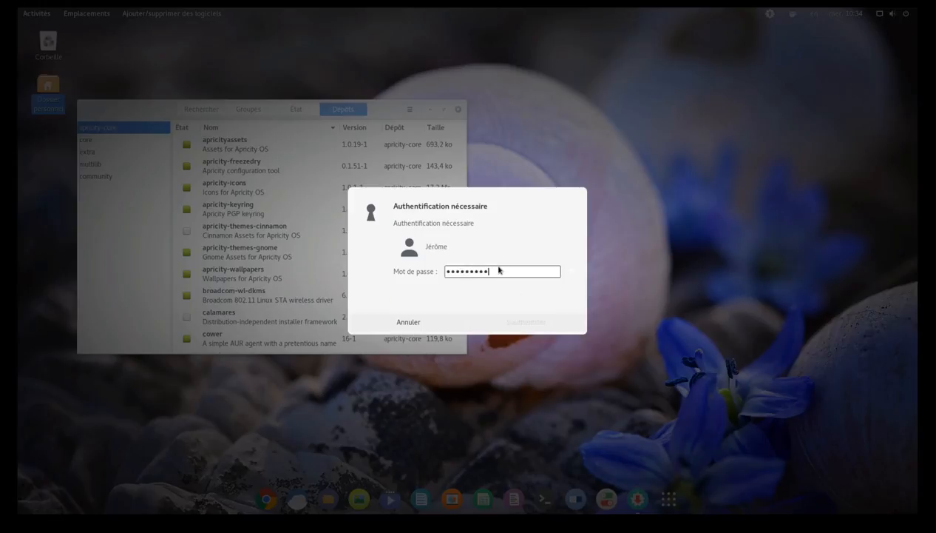
type("••••••••")
key("Return")
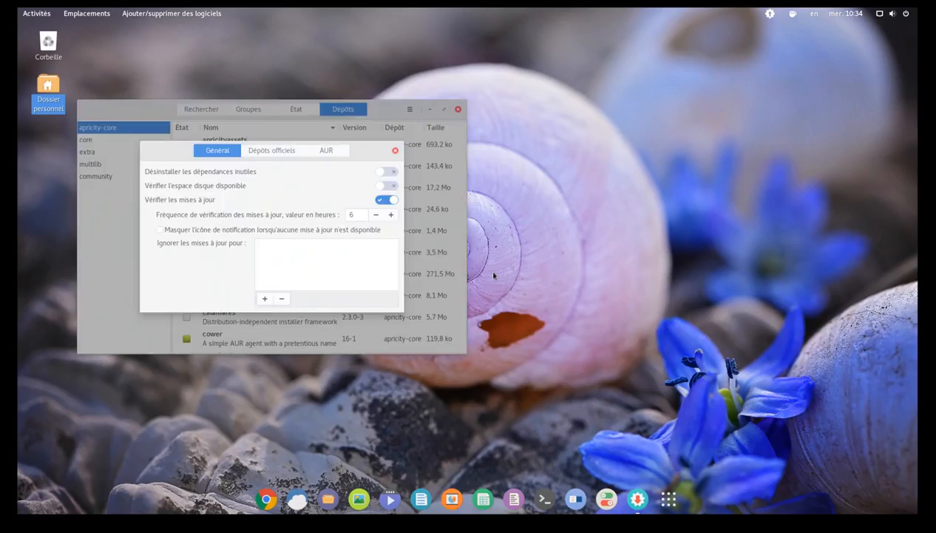
Step: Enable AUR support with default AUR searching, AUR update checks and no confirmation when building packages, and close the preferences
left_click(339, 151)
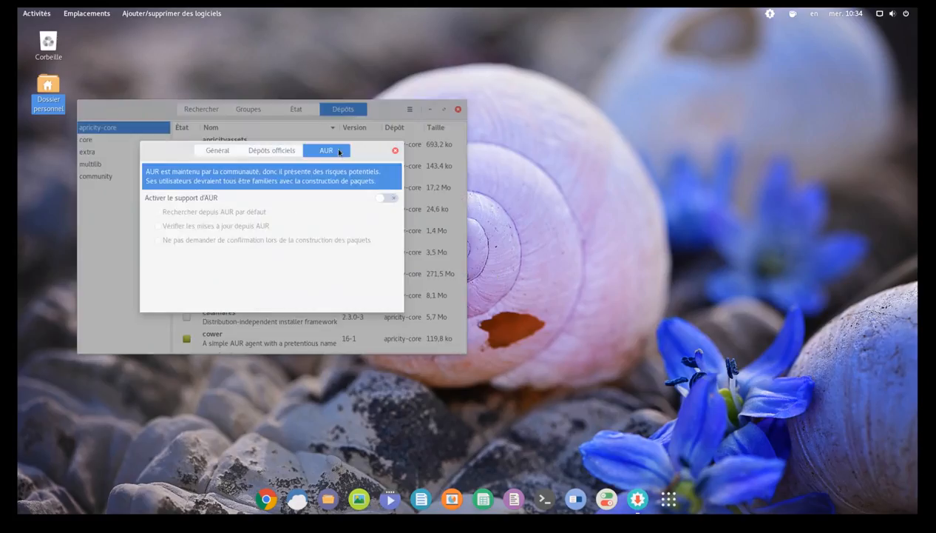
left_click(385, 197)
left_click(204, 213)
left_click(208, 226)
left_click(217, 244)
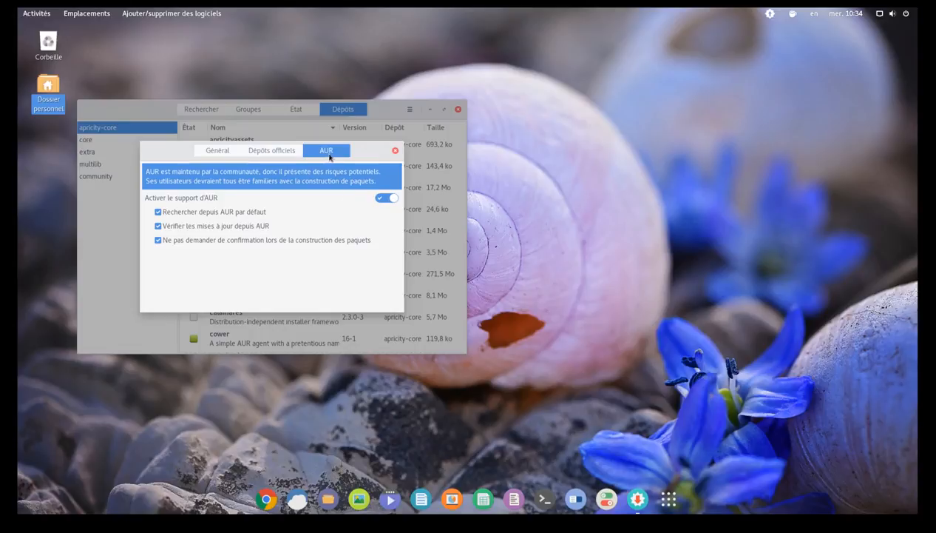
left_click(395, 151)
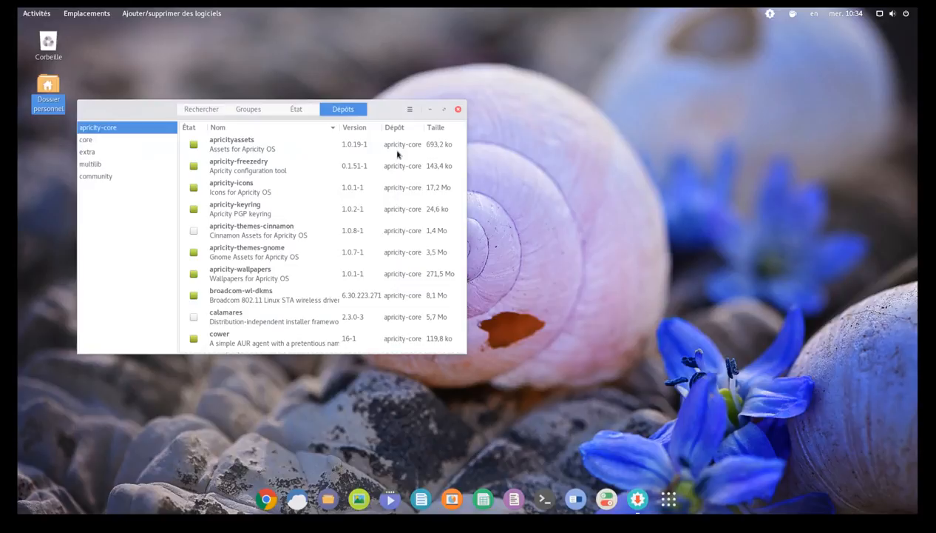
Step: Search the packages for skype and mark skype-call-recorder for installation
left_click(200, 111)
left_click(143, 128)
type("s")
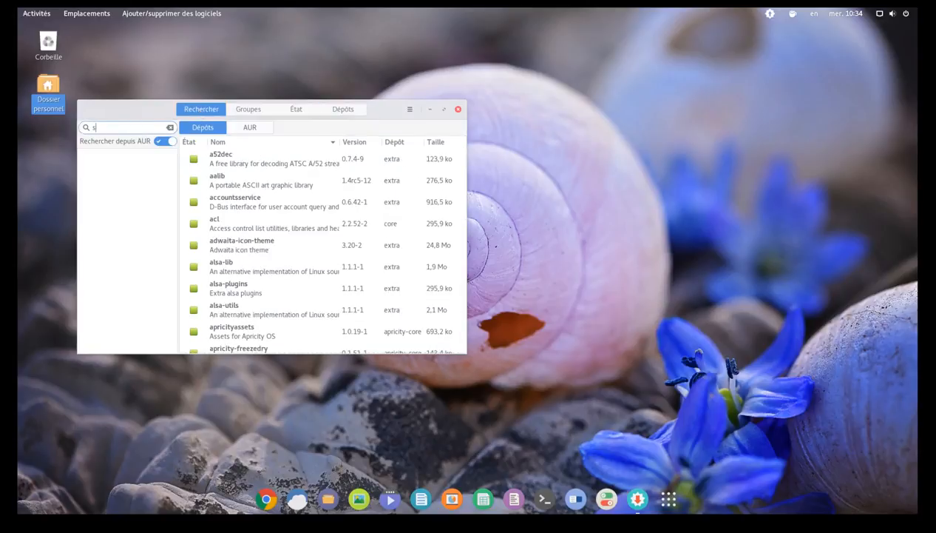
type("kype")
key("Return")
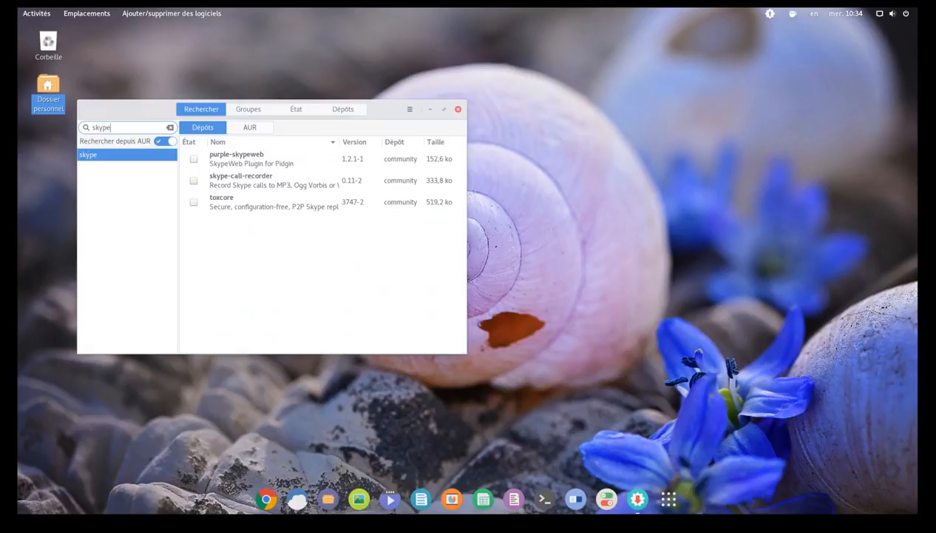
left_click(194, 181)
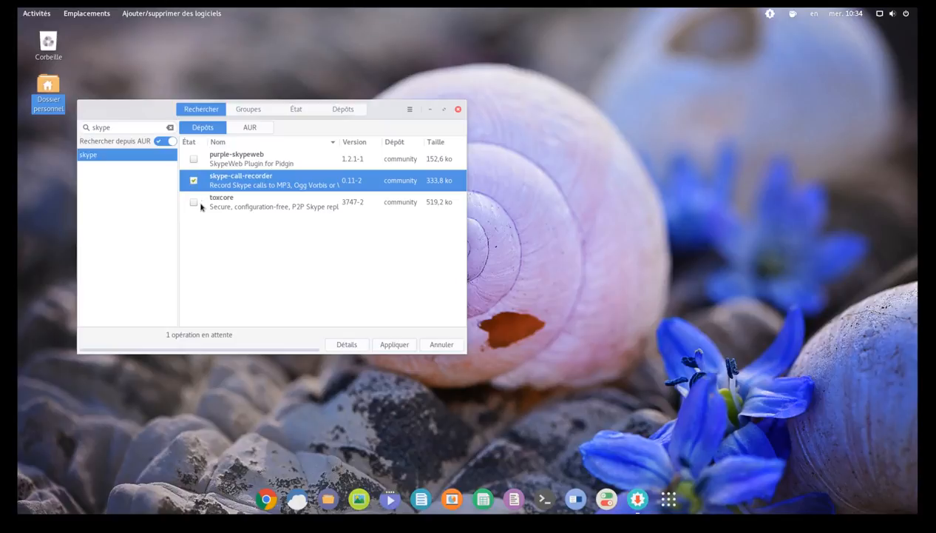
Step: Search for atox, tox and qtox, and mark the AUR package qtox-git for installation
left_click_drag(120, 130, 90, 127)
type("a")
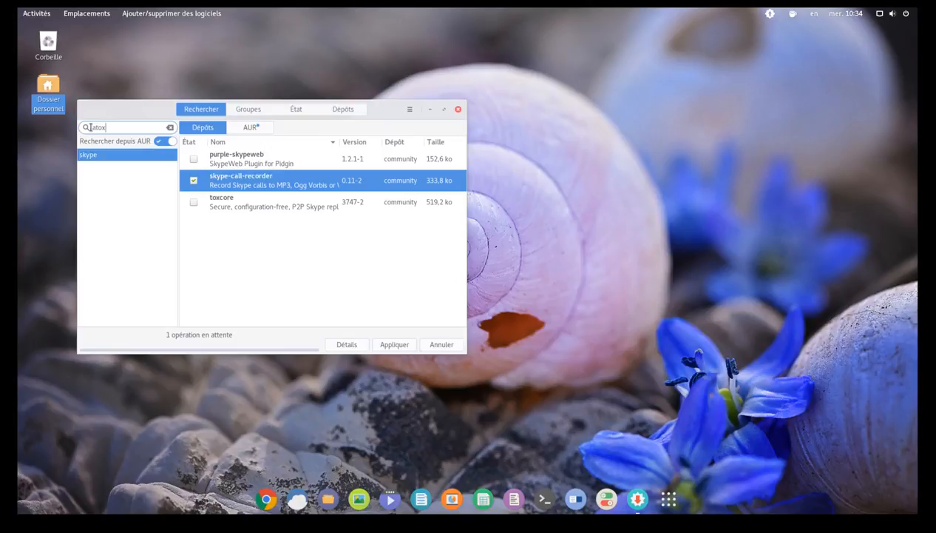
key("Return")
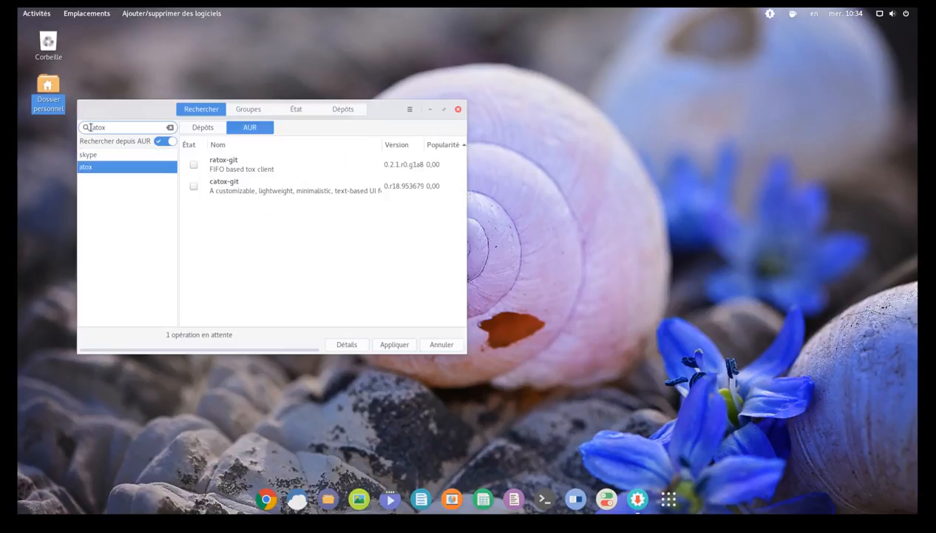
key("Return")
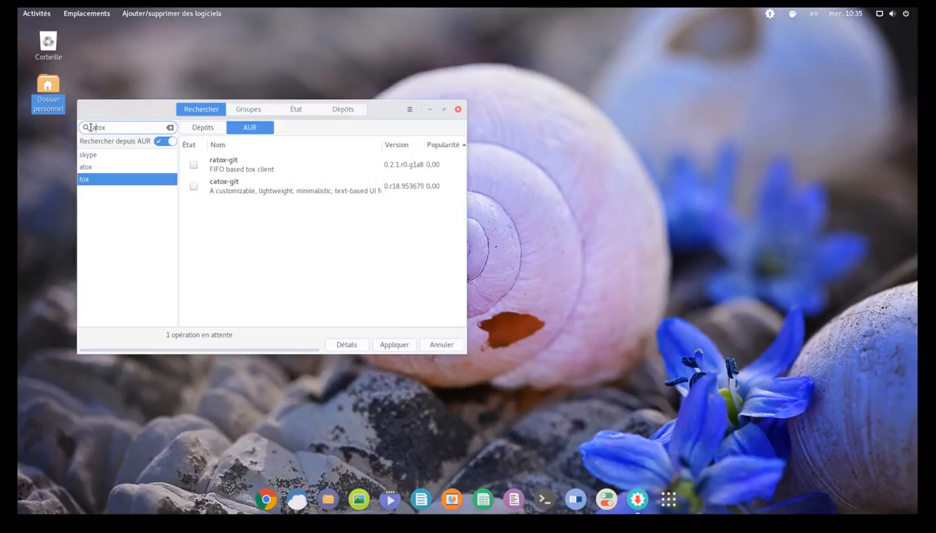
left_click(90, 127)
type("q")
key("Return")
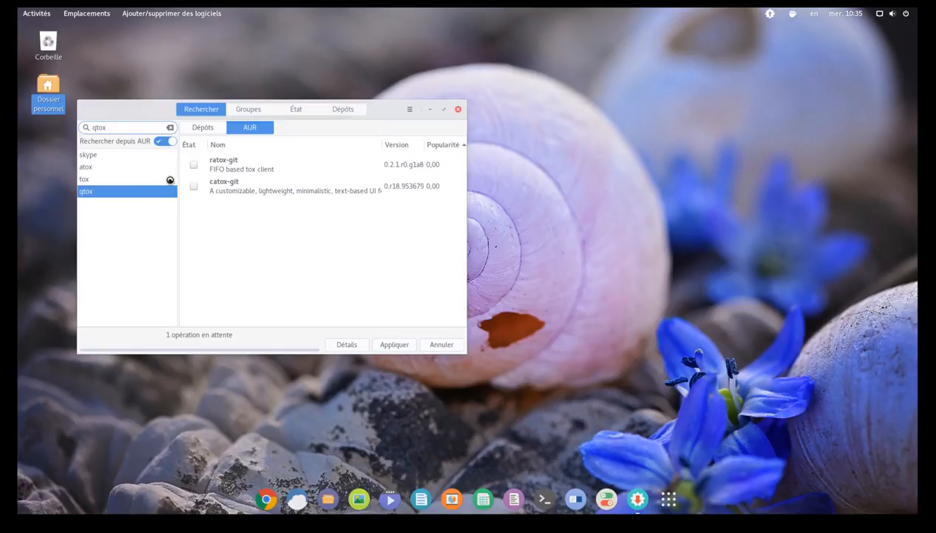
left_click(193, 164)
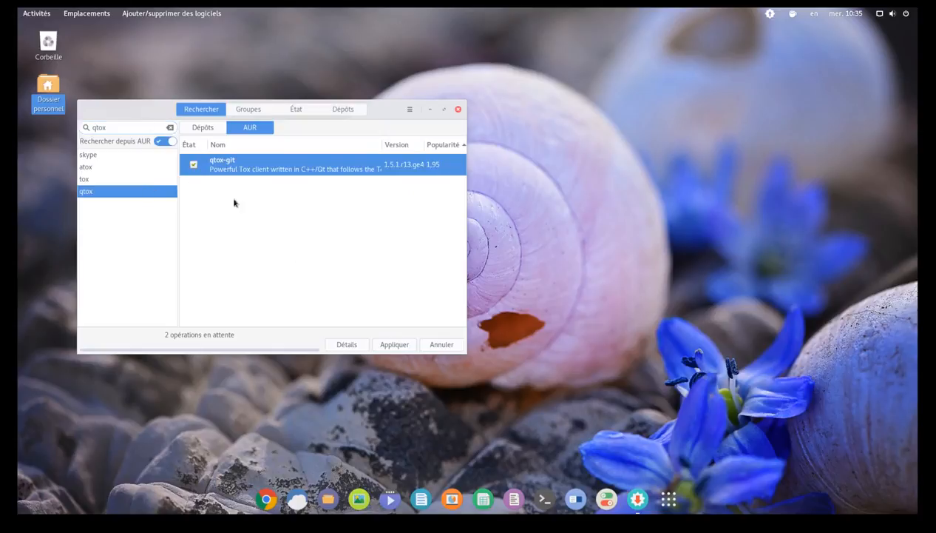
Step: Apply the pending package operations, validate the transaction summary and enter the sudo password for the missing qtox-git dependencies
left_click(393, 344)
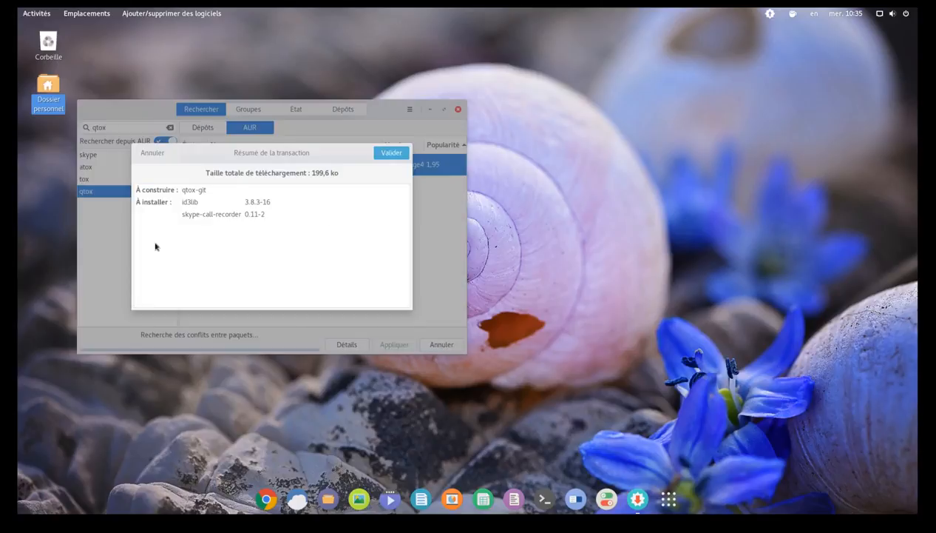
left_click(403, 153)
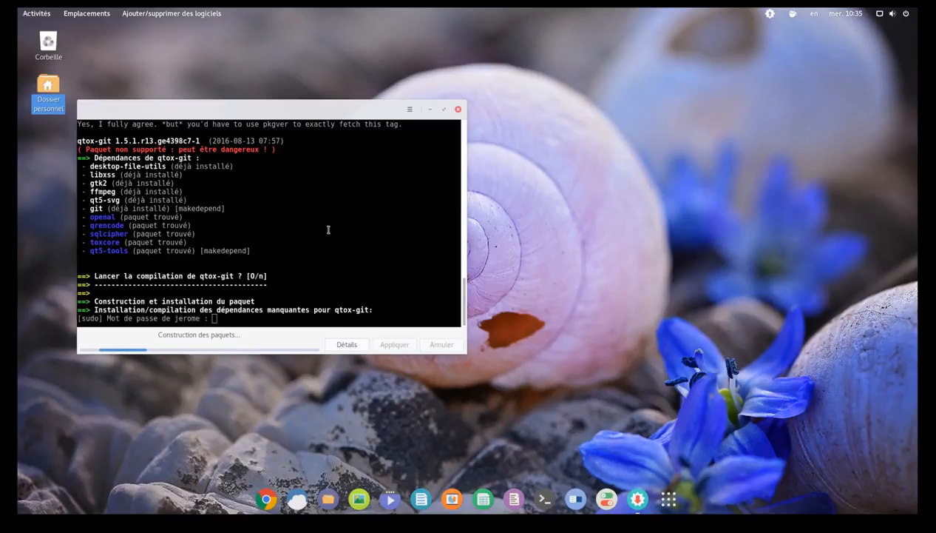
key("Return")
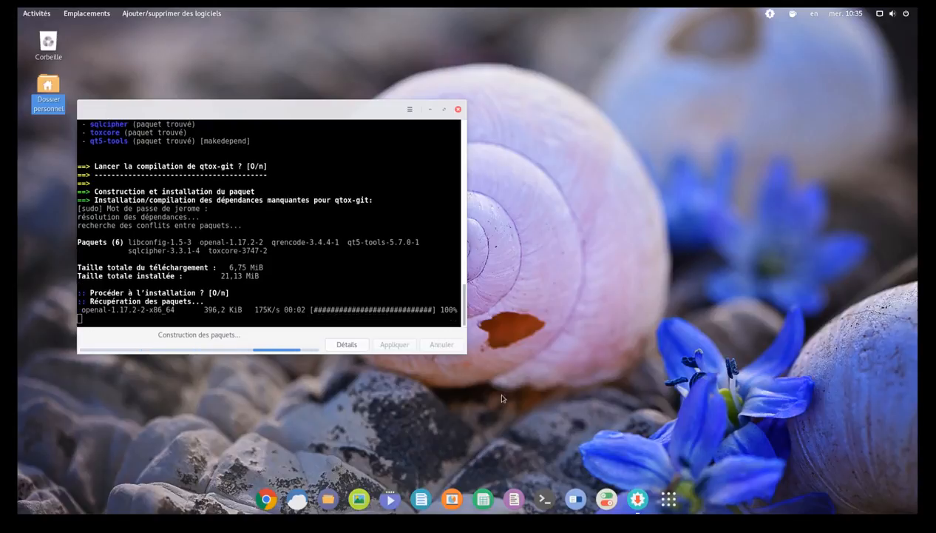
Step: Open the Pays & langue settings and switch the active keyboard layout to Français (variante, Latin-9 uniquement)
left_click(674, 502)
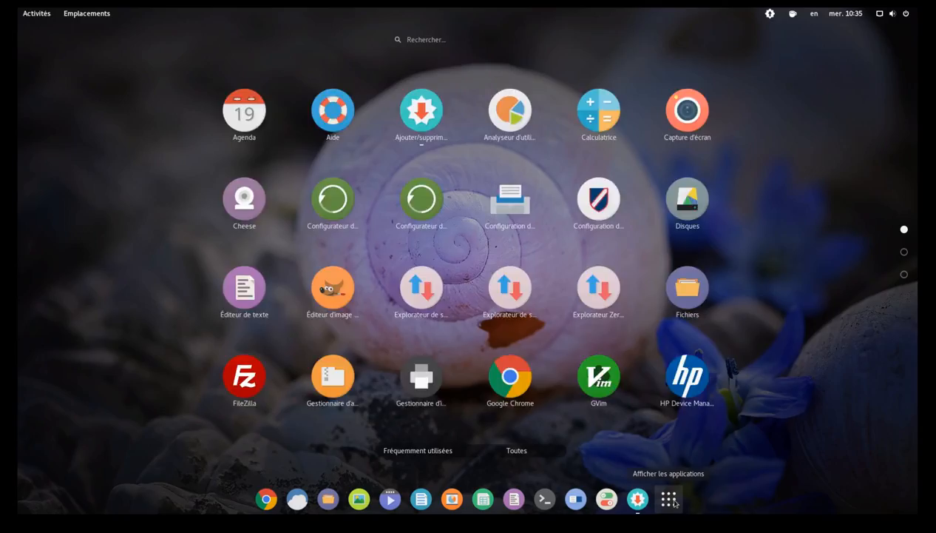
left_click(673, 502)
left_click(603, 502)
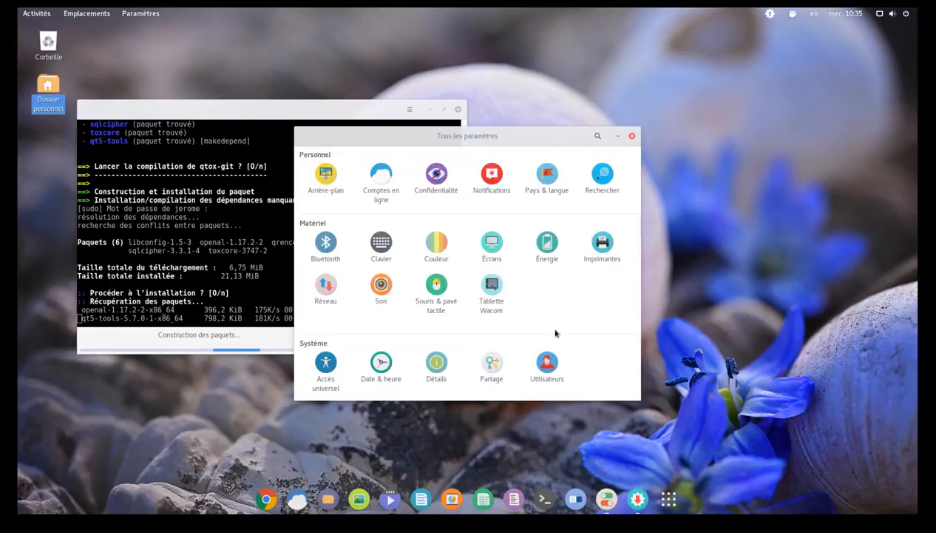
left_click(550, 183)
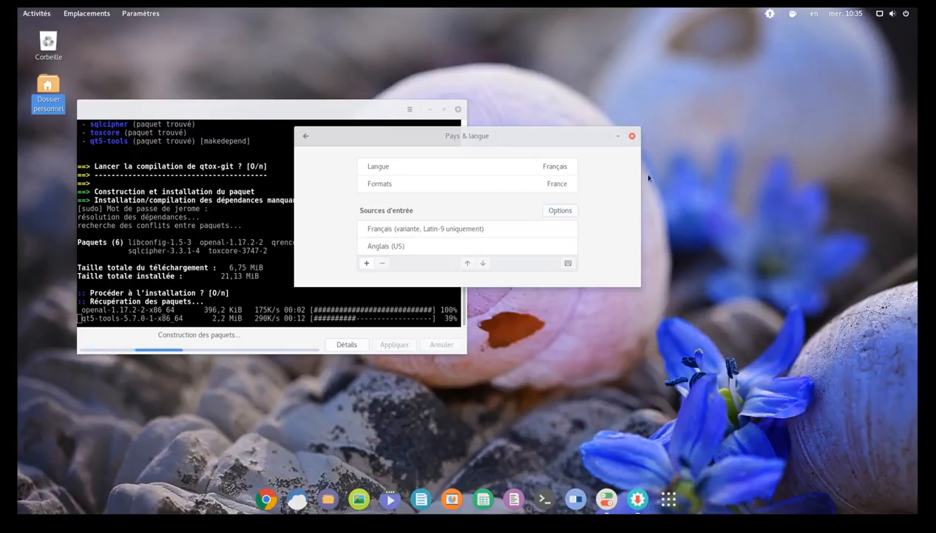
left_click(814, 13)
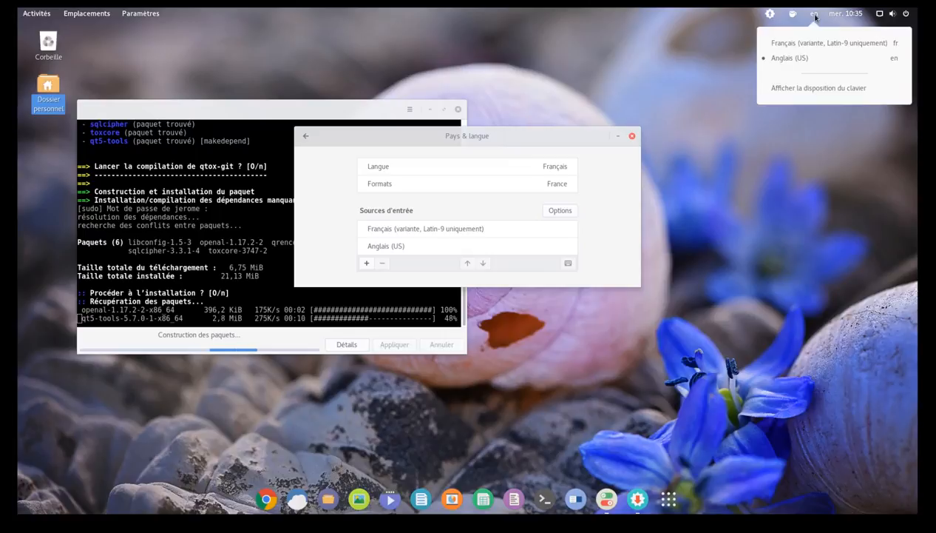
left_click(802, 43)
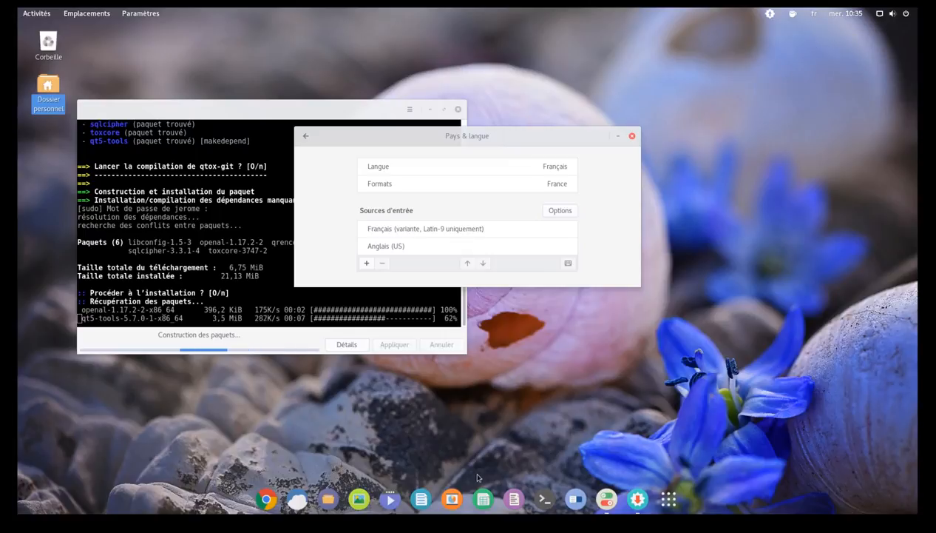
Step: Test the keyboard layout by entering azert in a new terminal window, and close the terminal
left_click(545, 498)
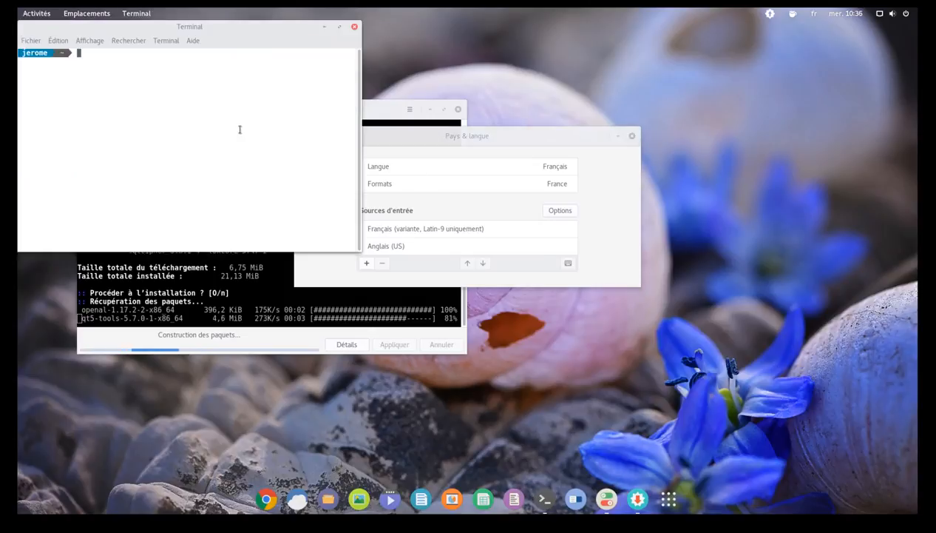
type("azert")
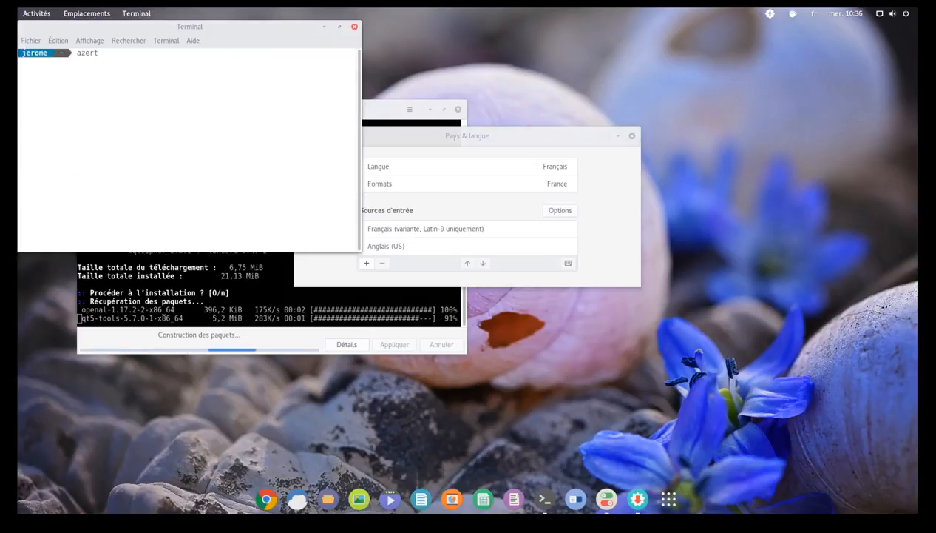
left_click(354, 26)
Step: Remove Anglais (US) from the input sources and close the Pays & langue settings
left_click(453, 250)
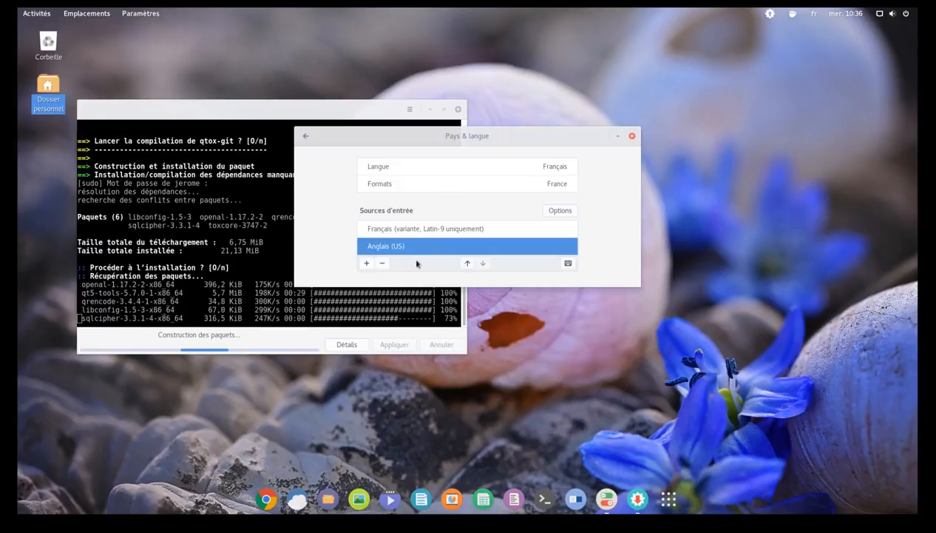
left_click(383, 264)
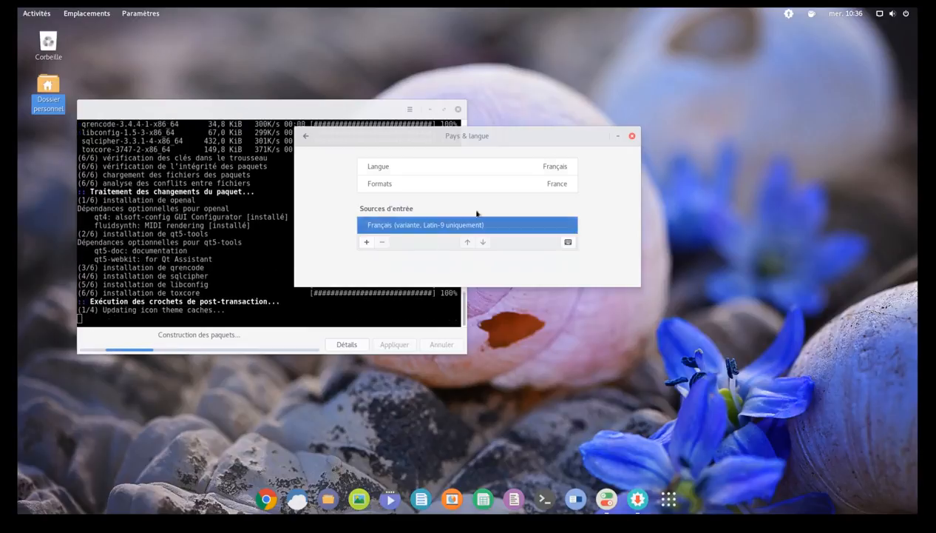
left_click(631, 137)
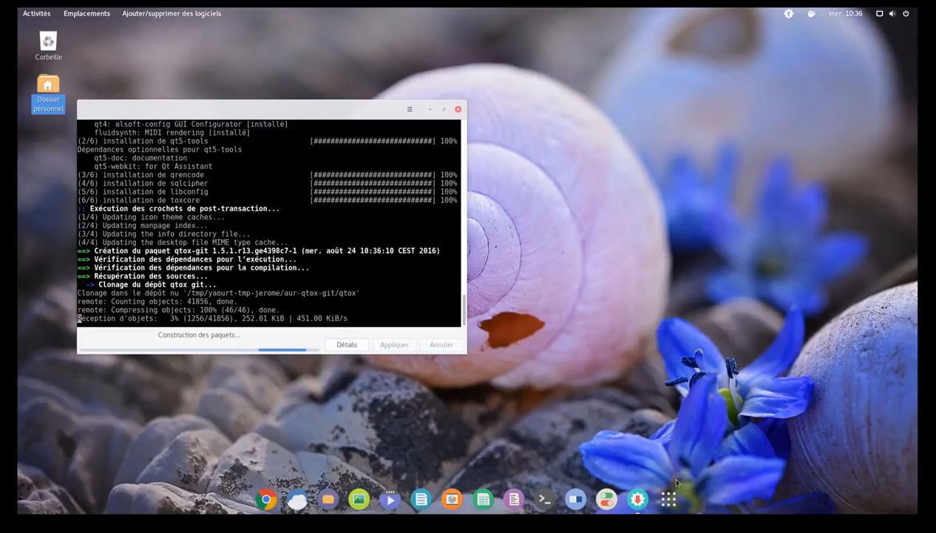
Step: Look through all three pages of installed applications and return to the software manager
left_click(669, 499)
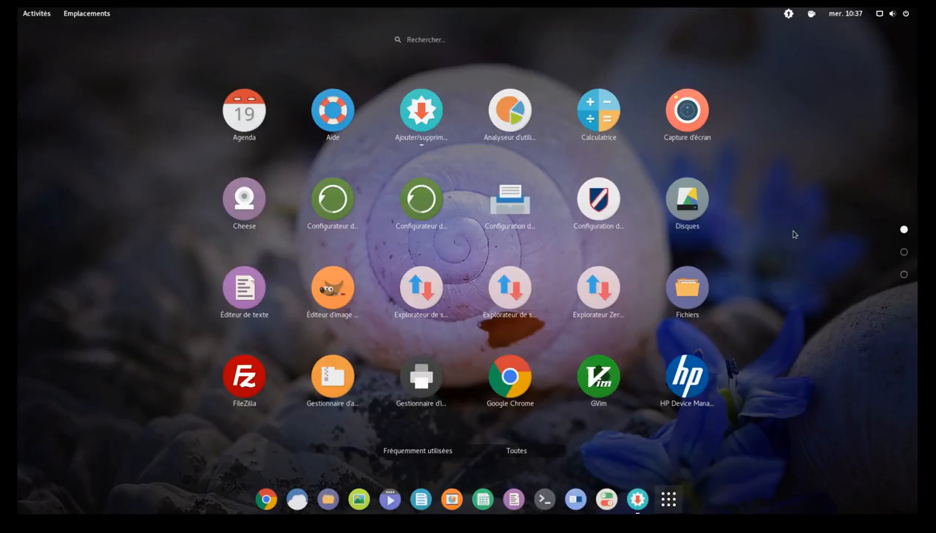
left_click(904, 252)
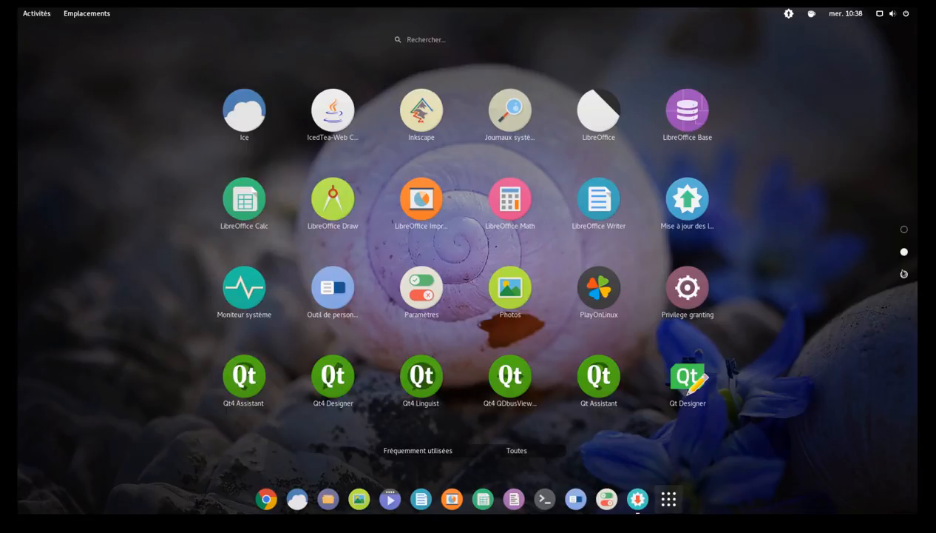
left_click(905, 276)
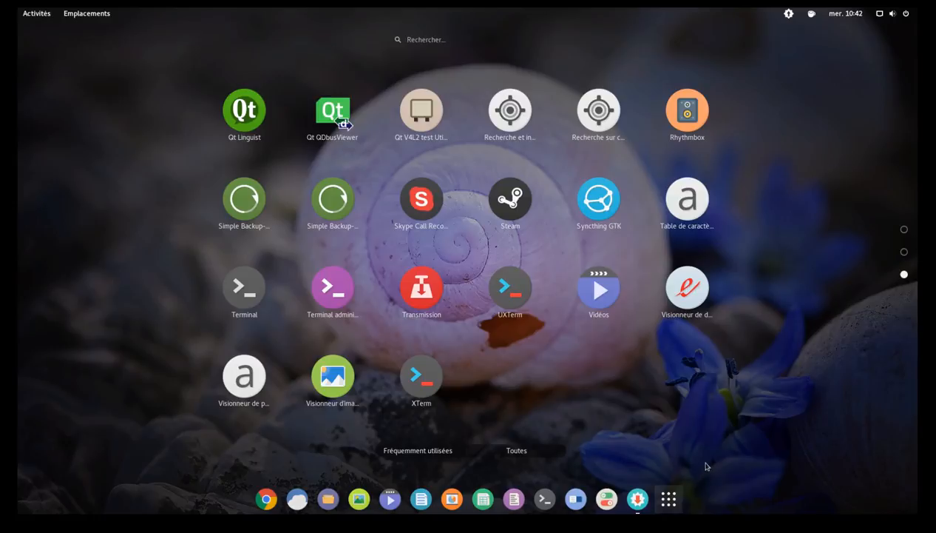
left_click(666, 509)
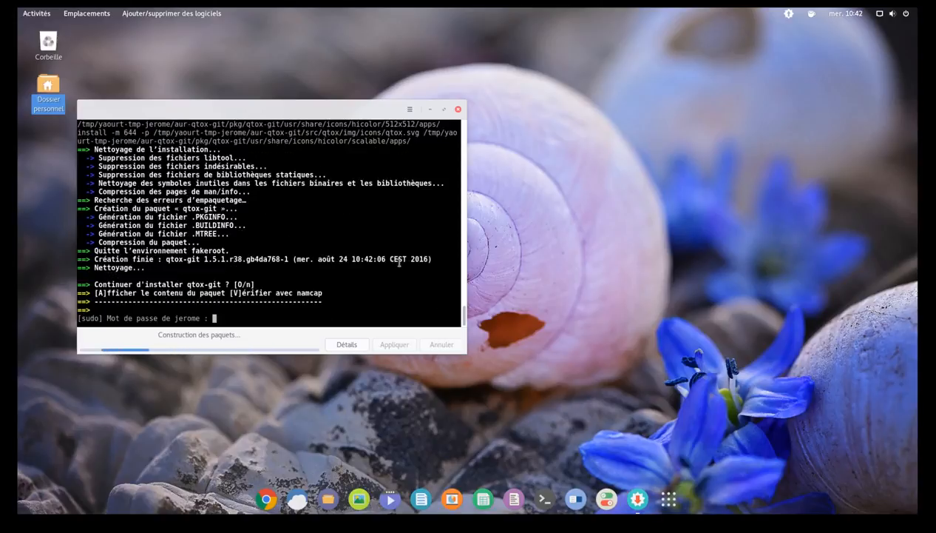
Step: Enter the sudo password to install the built qtox-git package
key("Return")
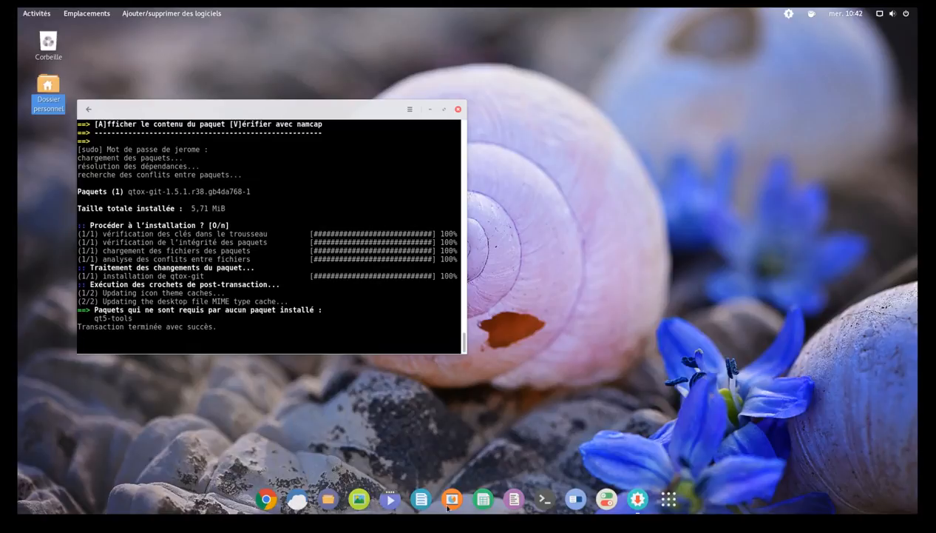
Step: Remove the terminal from the dock favourites, then find skype among the applications and add Skype Call Recorder to the favourites
right_click(543, 501)
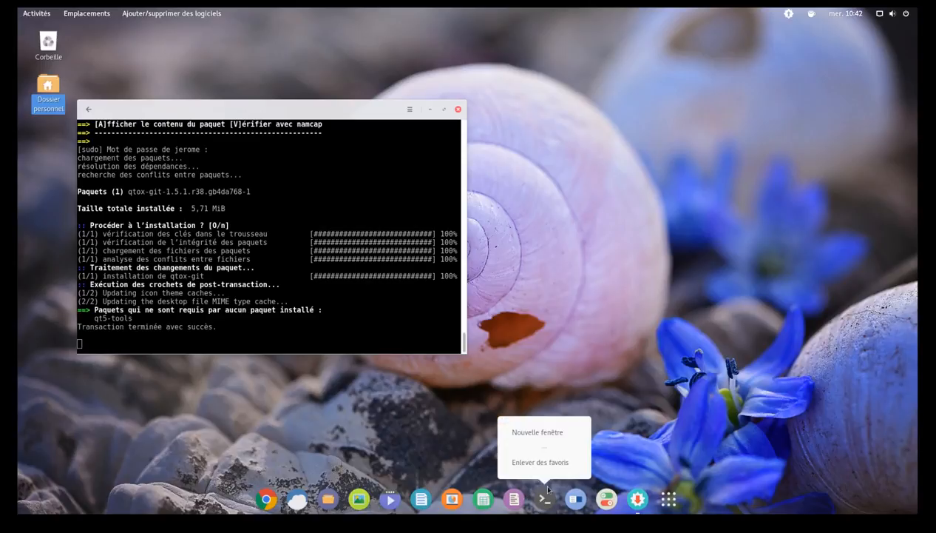
left_click(558, 462)
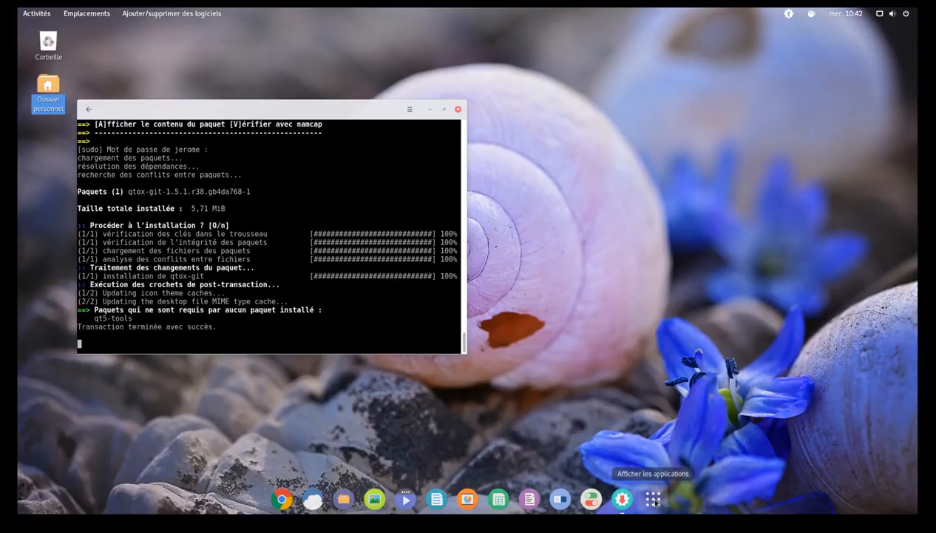
left_click(653, 500)
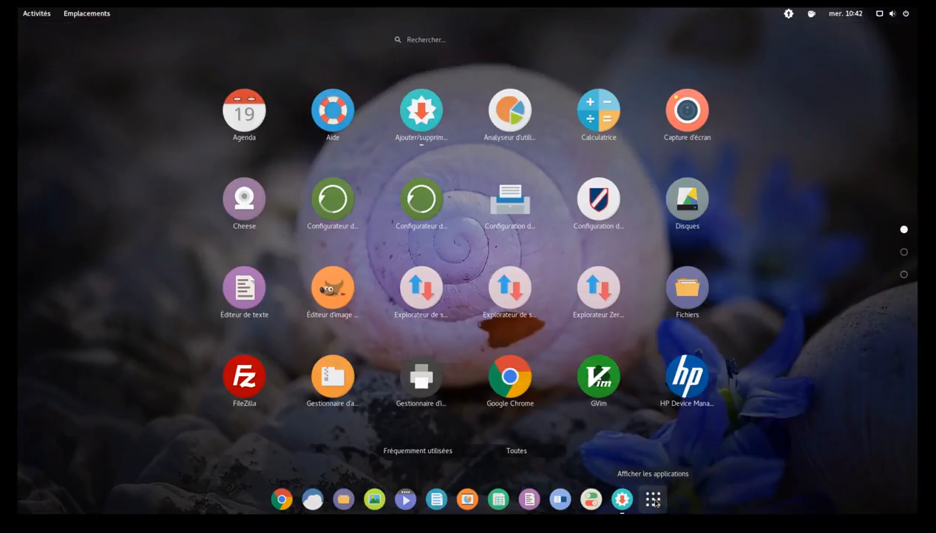
type("s")
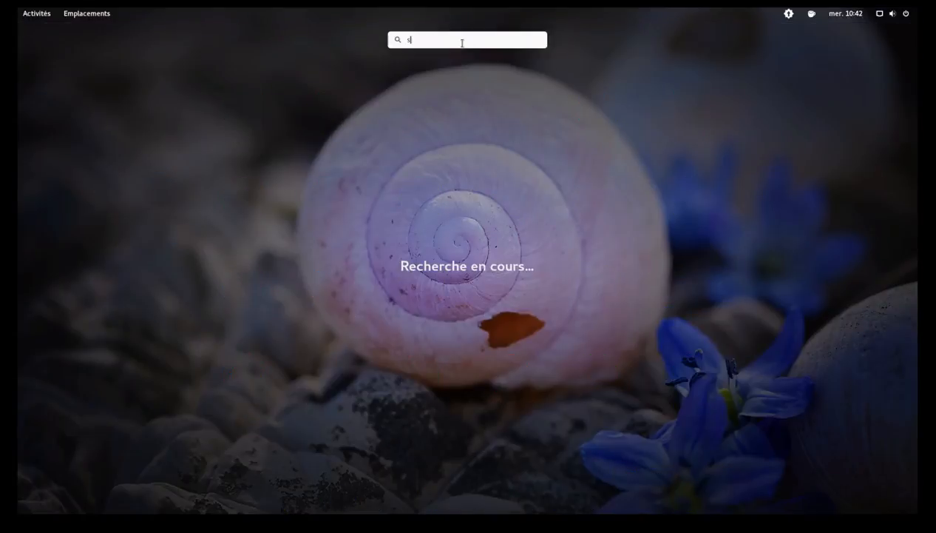
type("kype")
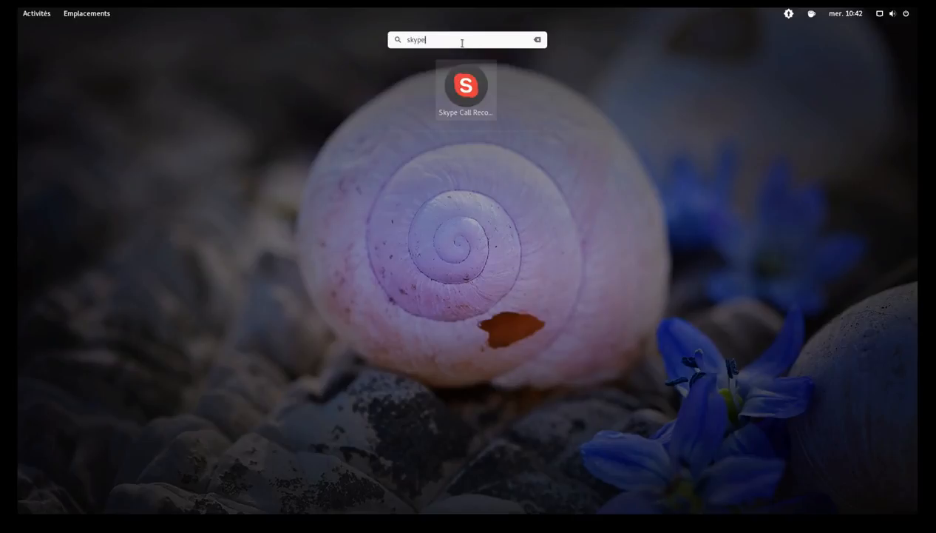
right_click(466, 86)
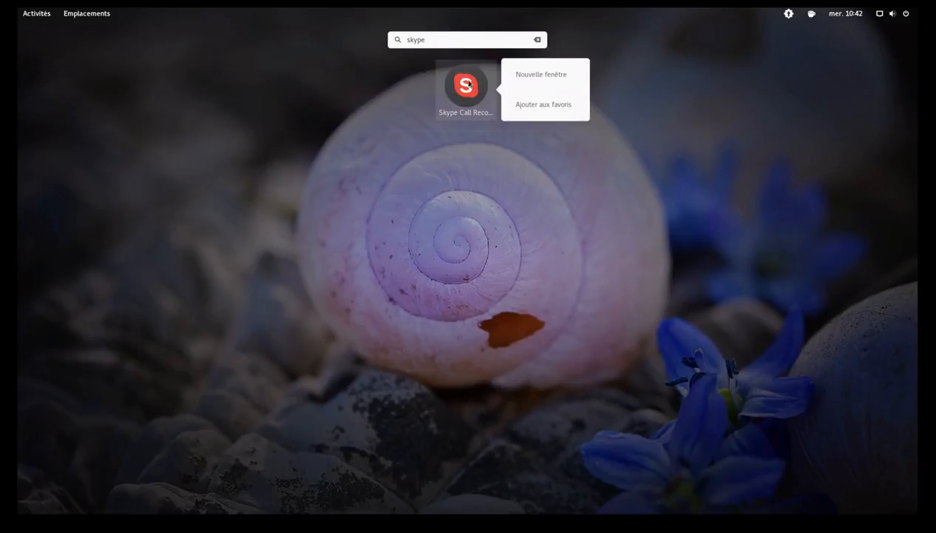
left_click(530, 106)
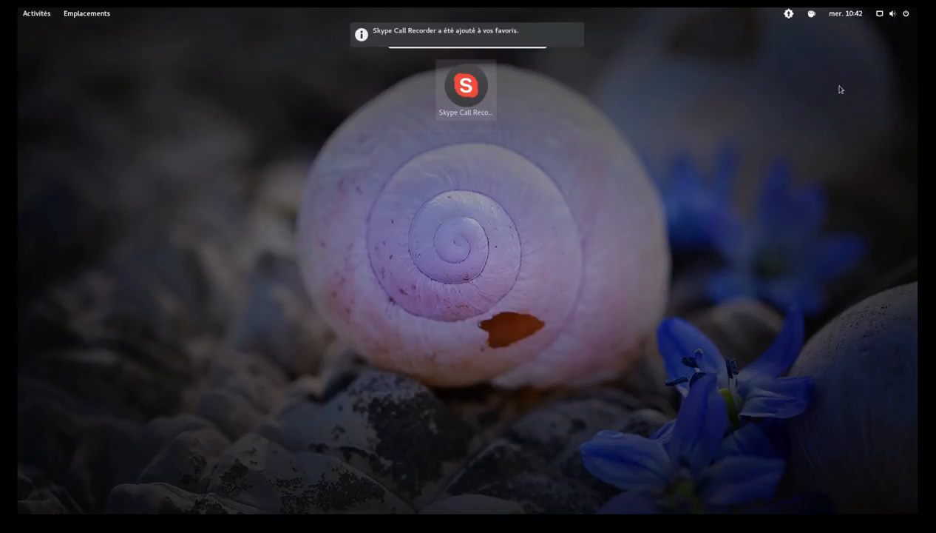
key("Escape")
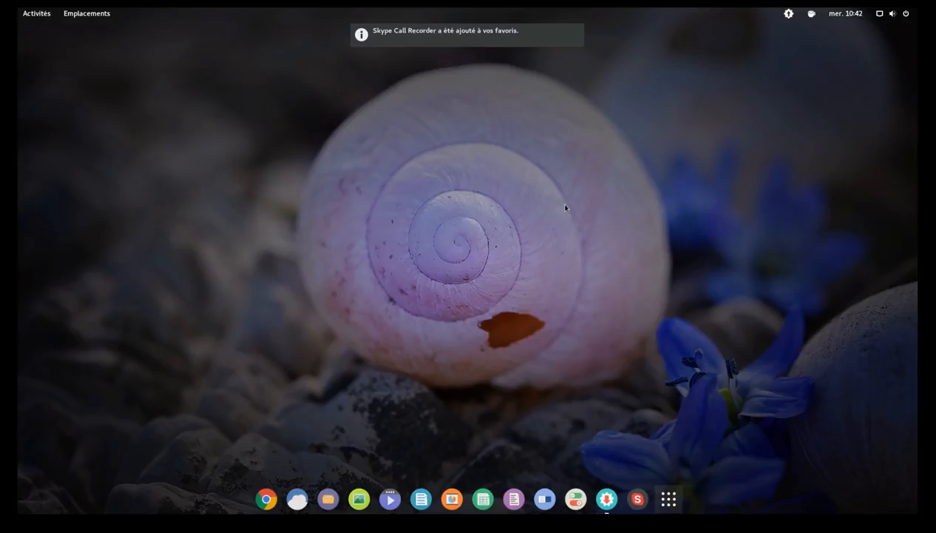
Step: Return to the desktop, move Skype Call Recorder beside Google Chrome in the dock, and close the software manager window
key("super+a")
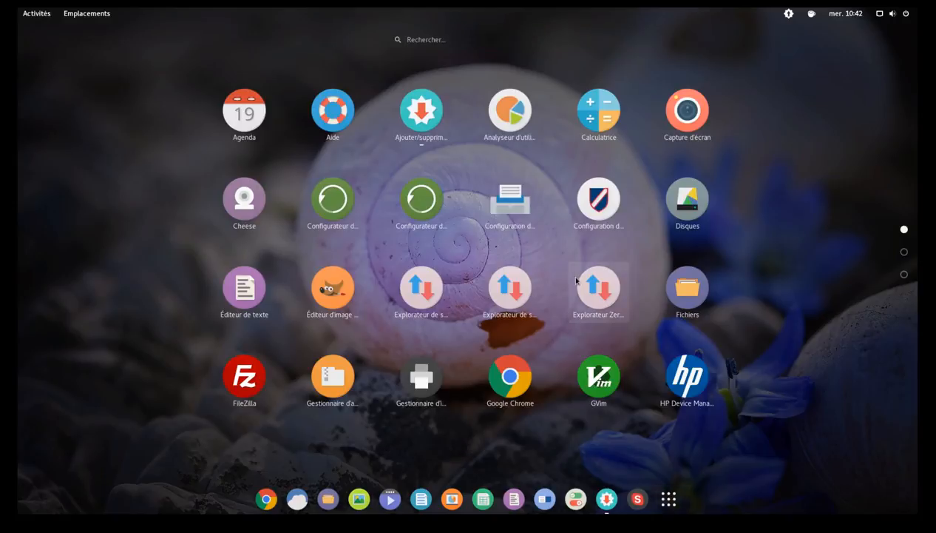
left_click(669, 499)
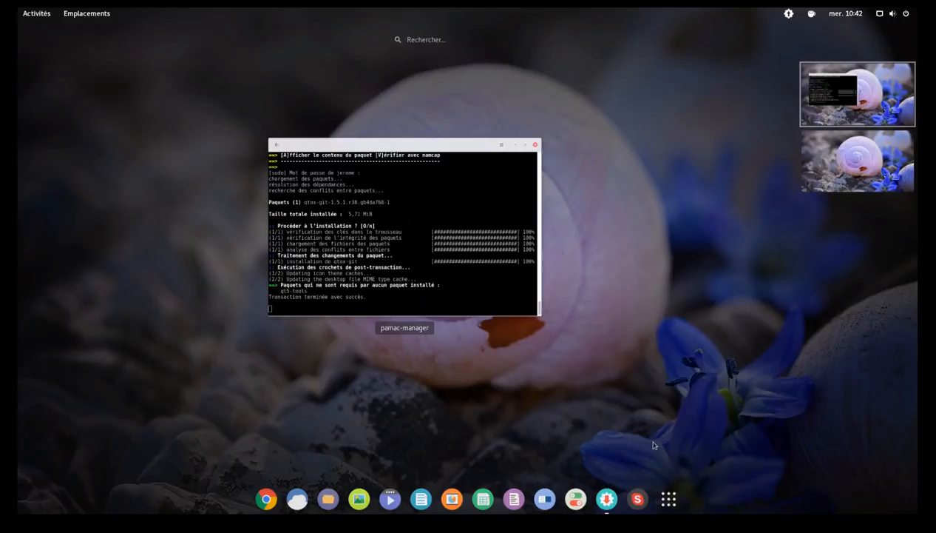
left_click(450, 261)
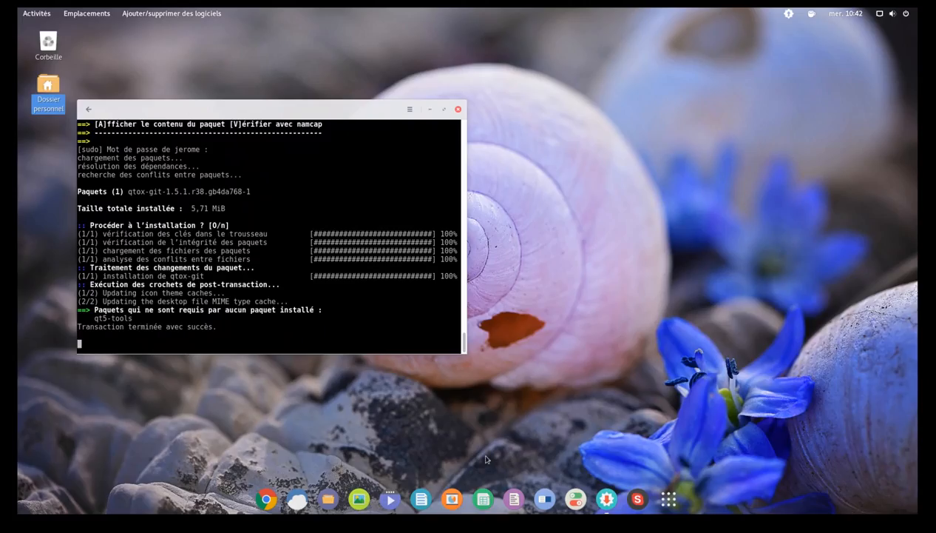
left_click(636, 500)
left_click_drag(449, 498, 281, 496)
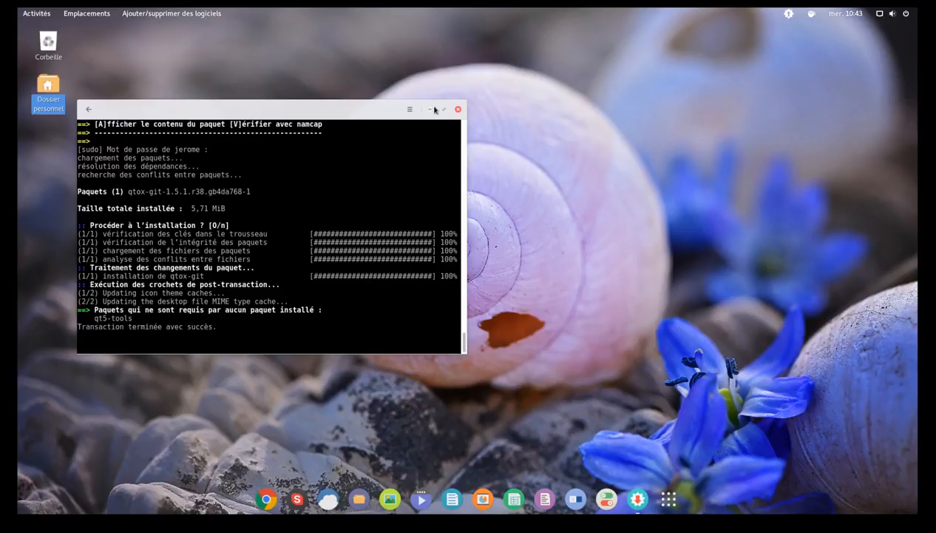
left_click(458, 108)
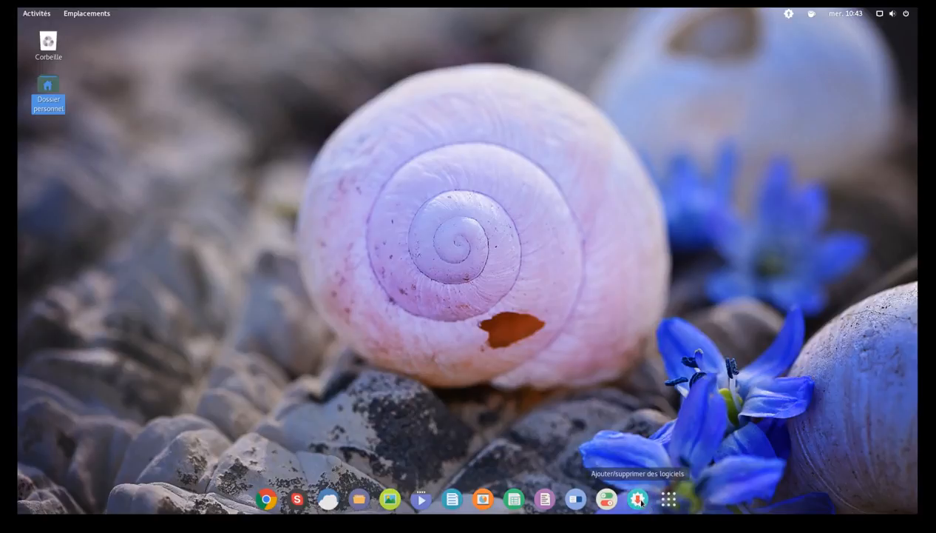
Step: Launch Mise à jour des logiciels, move its window aside, and look through the whole list of available updates
left_click(671, 500)
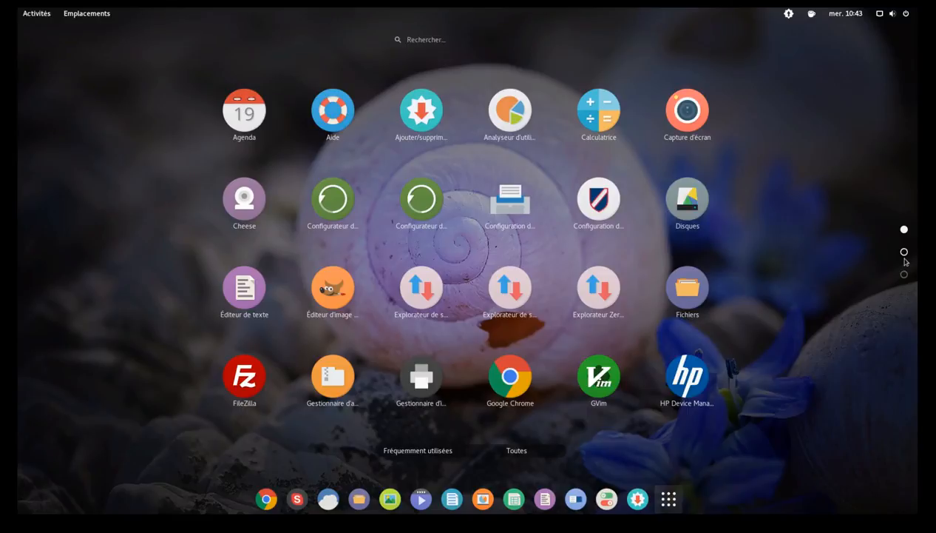
left_click(904, 254)
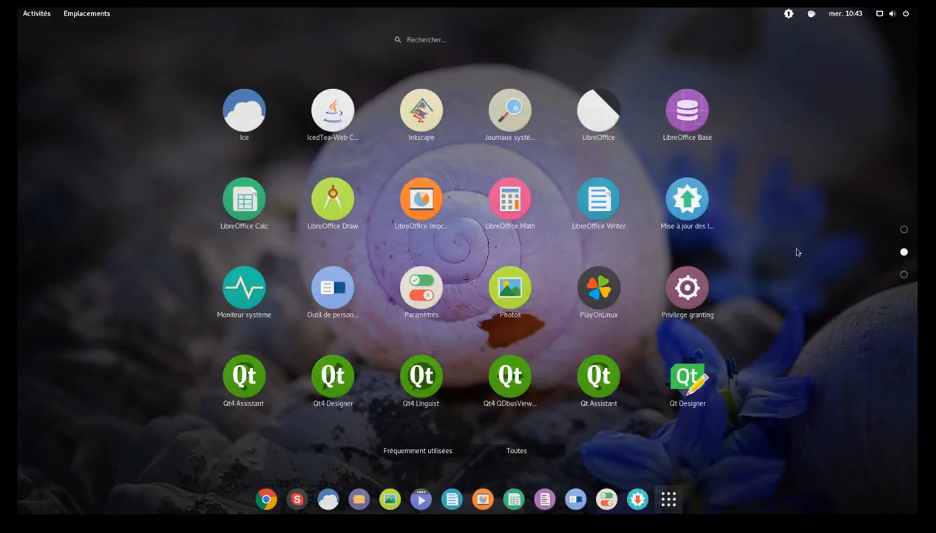
left_click(692, 215)
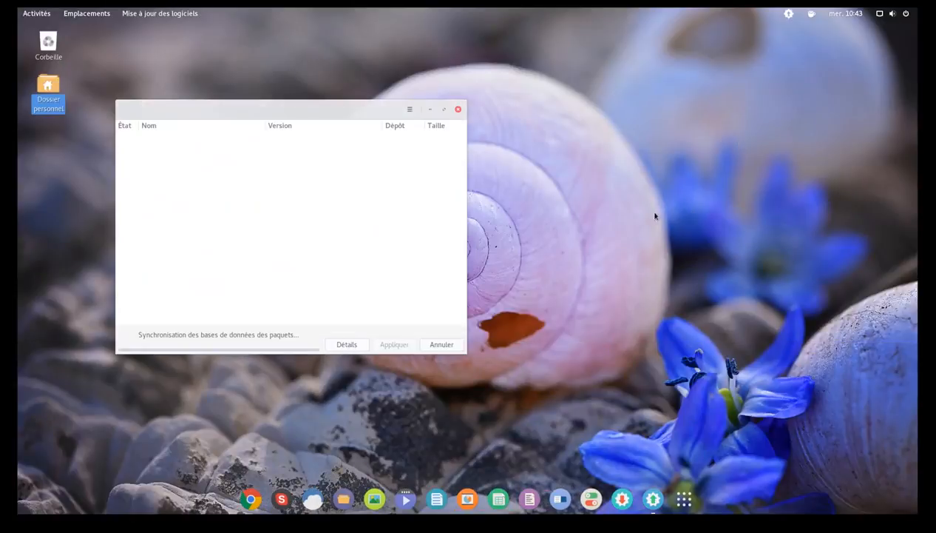
left_click_drag(278, 111, 679, 92)
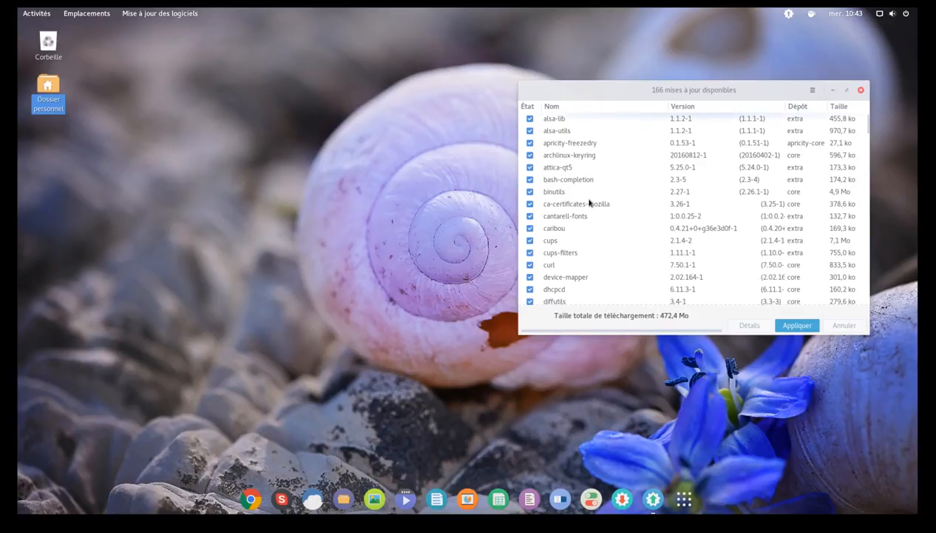
scroll(589, 201, "down", 5)
scroll(589, 202, "down", 15)
scroll(590, 202, "down", 15)
scroll(590, 202, "down", 15)
scroll(589, 202, "down", 20)
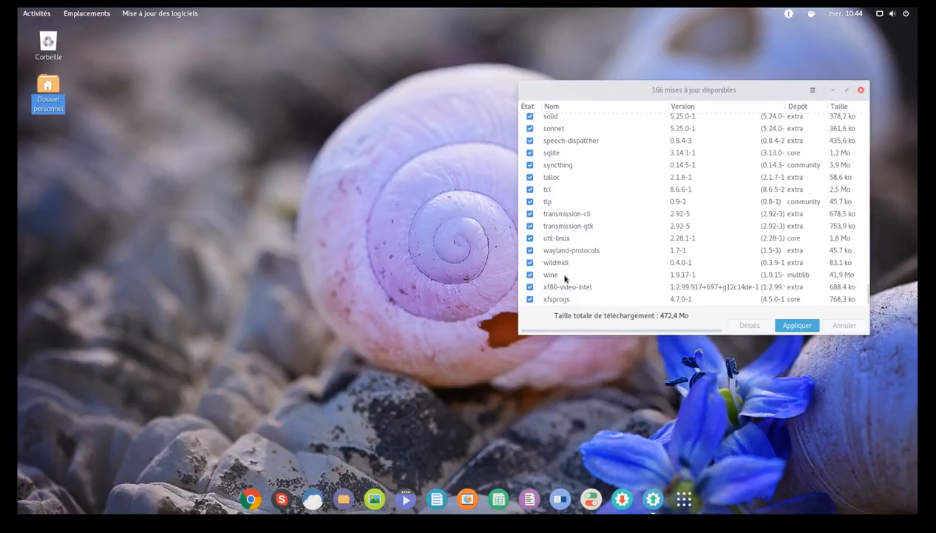
Step: Apply all the updates, validate the transaction with the account password, and show the details of the download
left_click(791, 328)
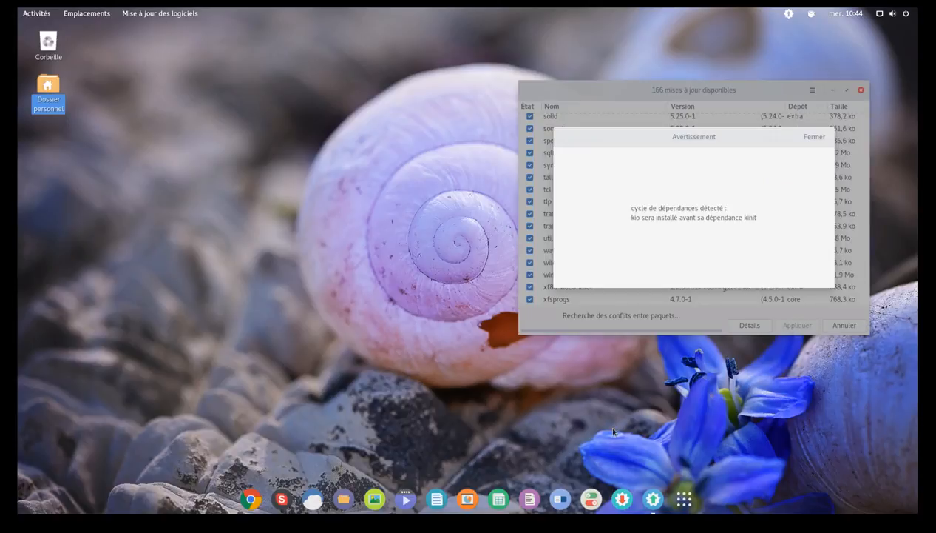
left_click(815, 137)
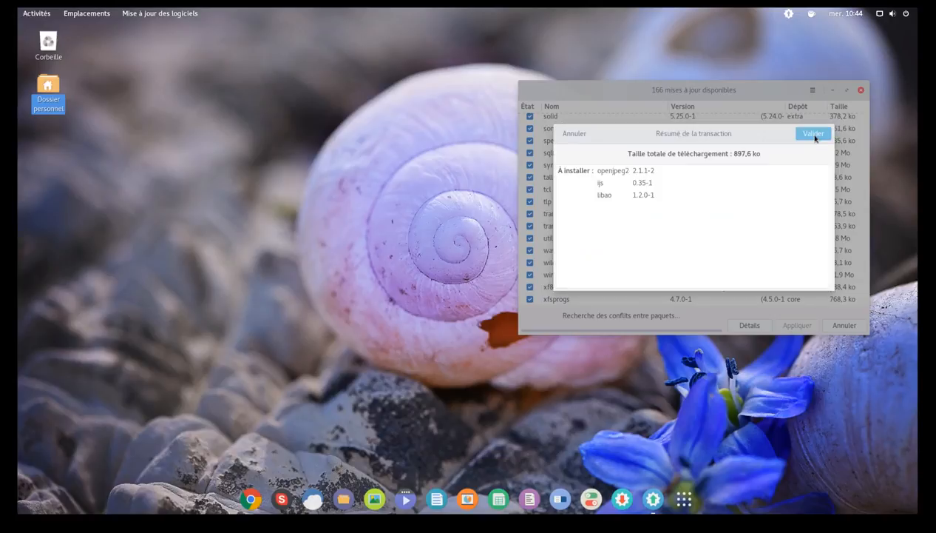
left_click(814, 135)
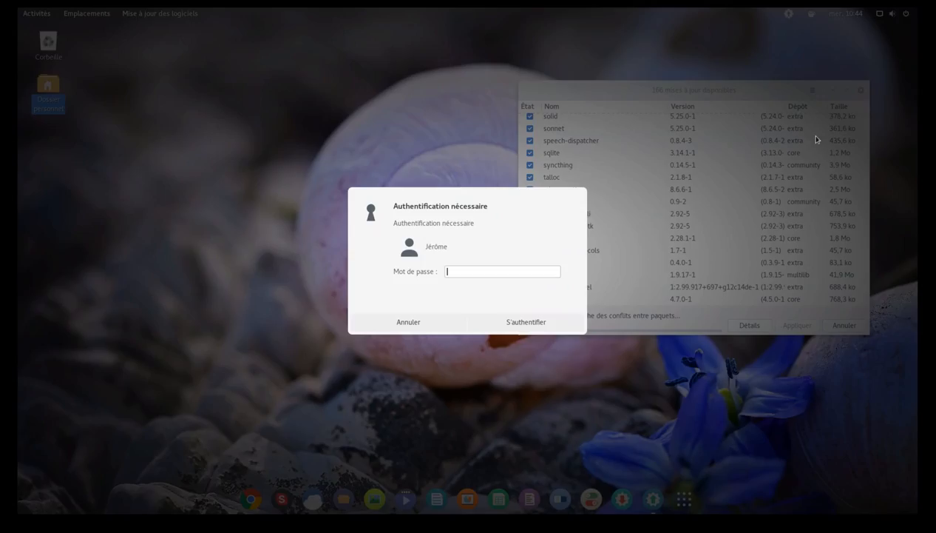
type("********")
key("Return")
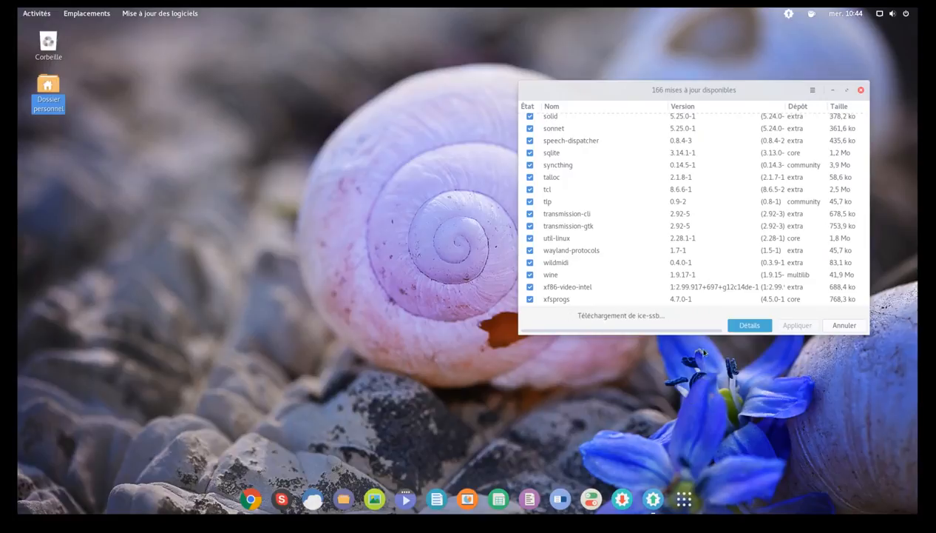
left_click(761, 330)
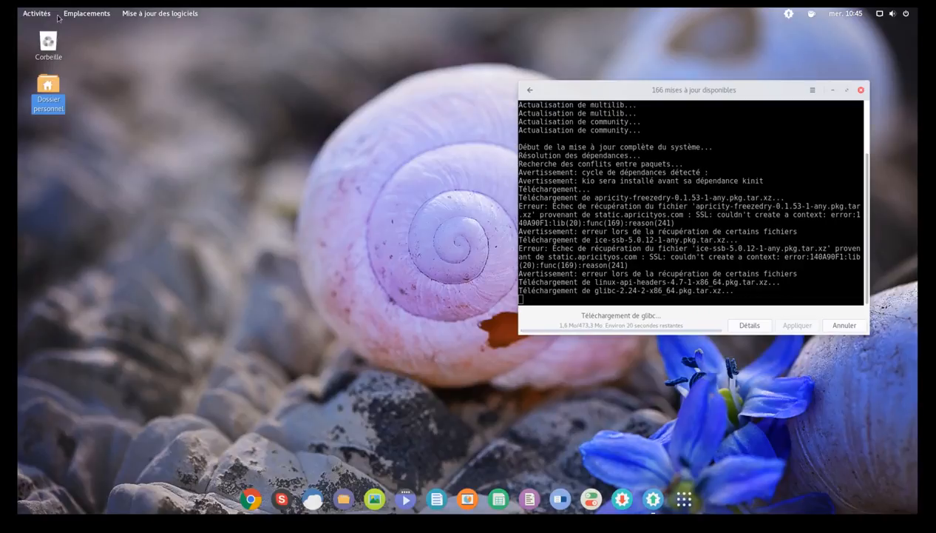
Step: Look over the Emplacements shortcuts and the workspaces in the activities overview, and switch to the empty second workspace
left_click(79, 16)
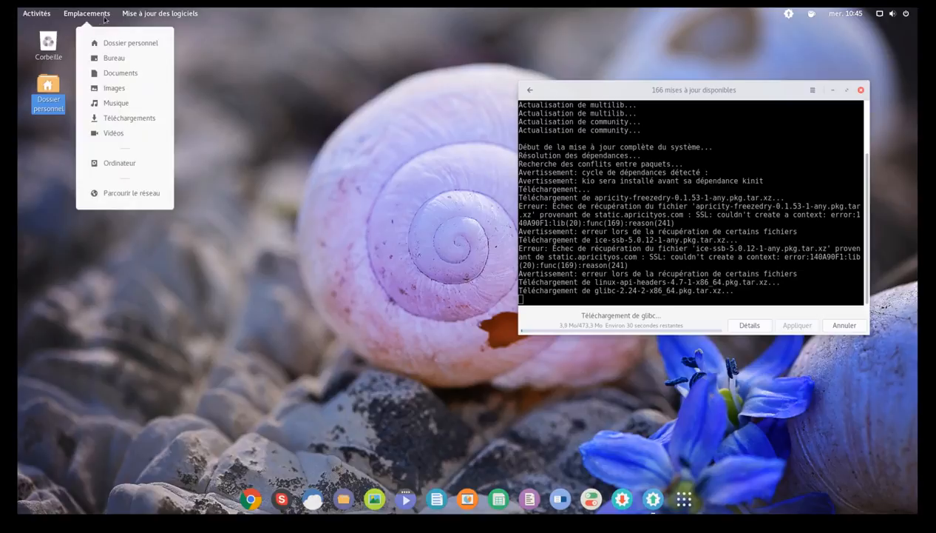
left_click(36, 16)
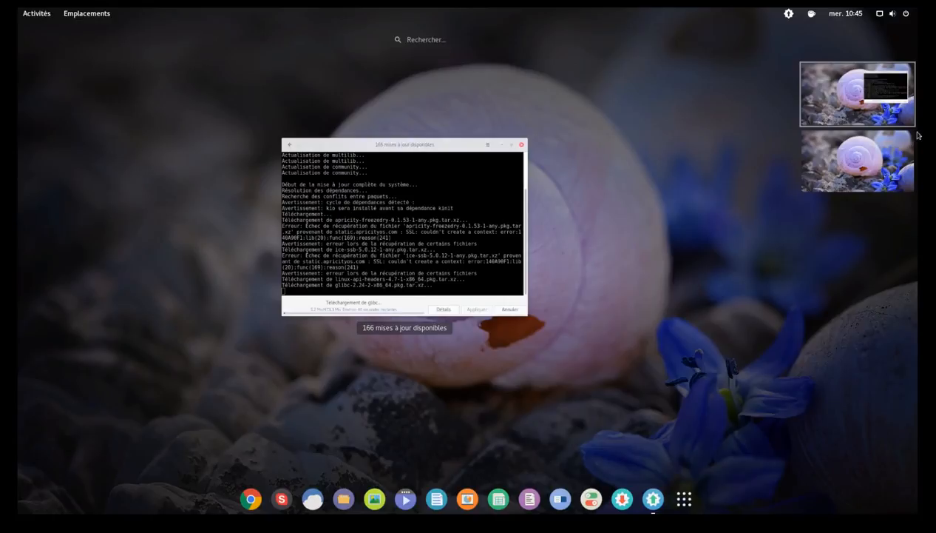
left_click(852, 170)
left_click(831, 112)
left_click(833, 142)
left_click(836, 111)
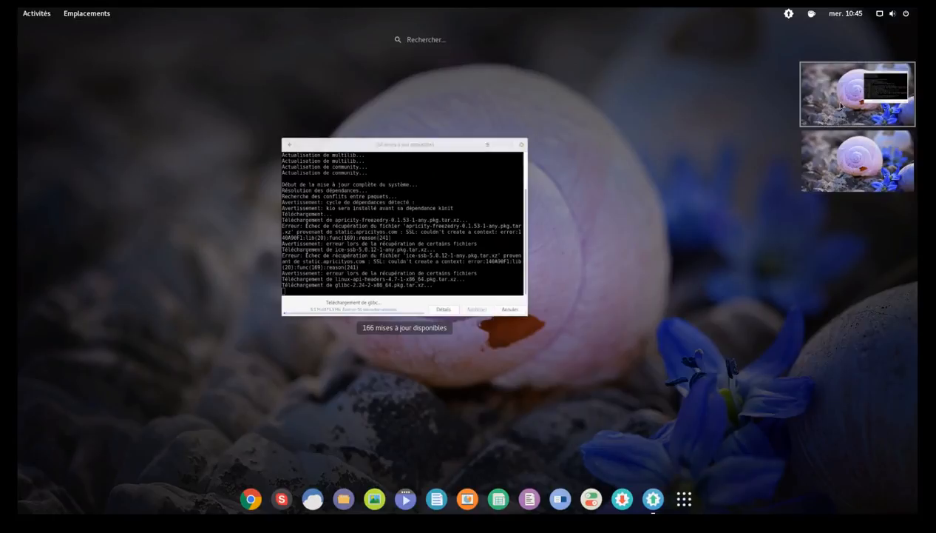
left_click(869, 176)
left_click(434, 201)
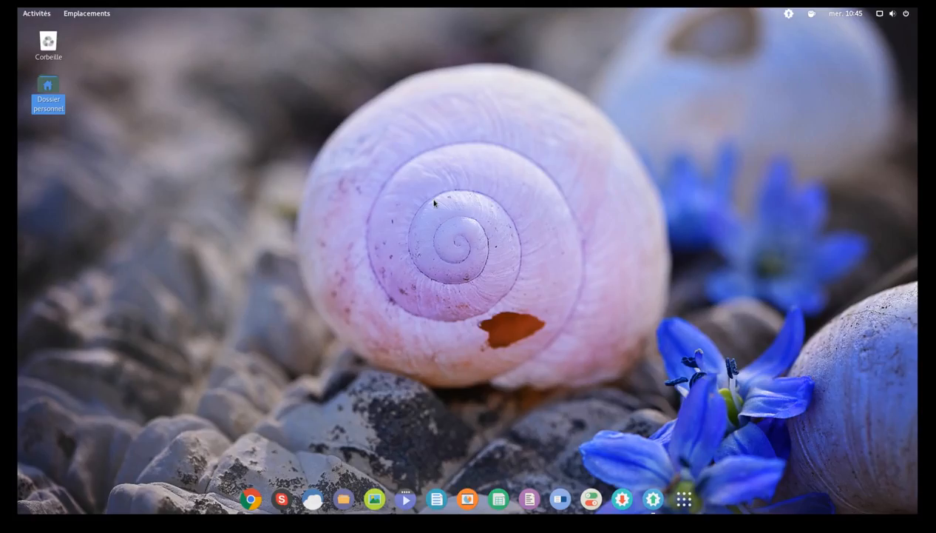
Step: In the Outil de personnalisation, turn on Afficher la date for the top bar clock and try Afficher les secondes
left_click(557, 500)
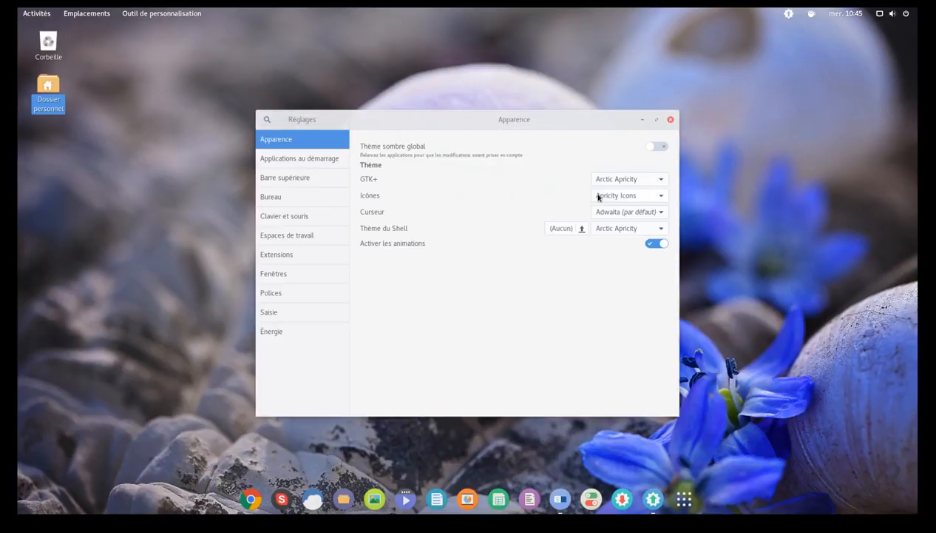
left_click(288, 163)
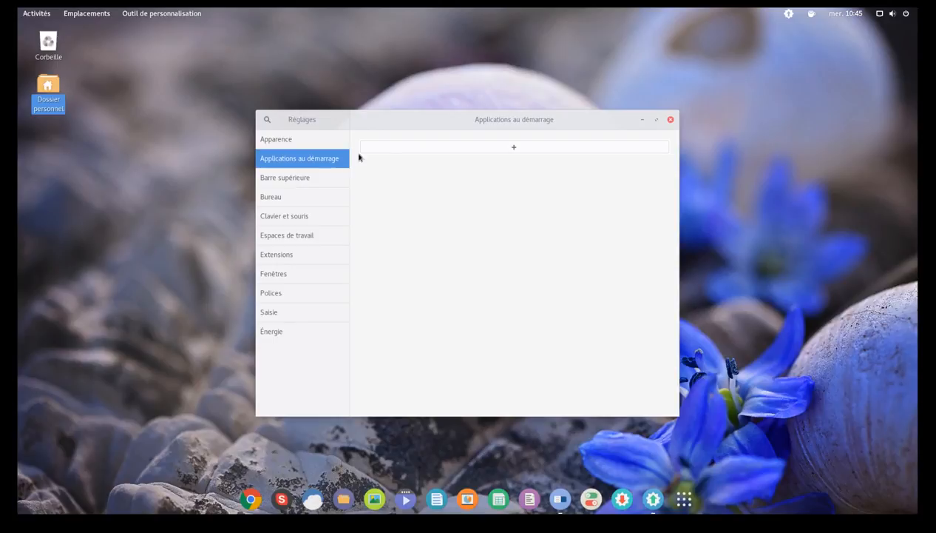
left_click(304, 183)
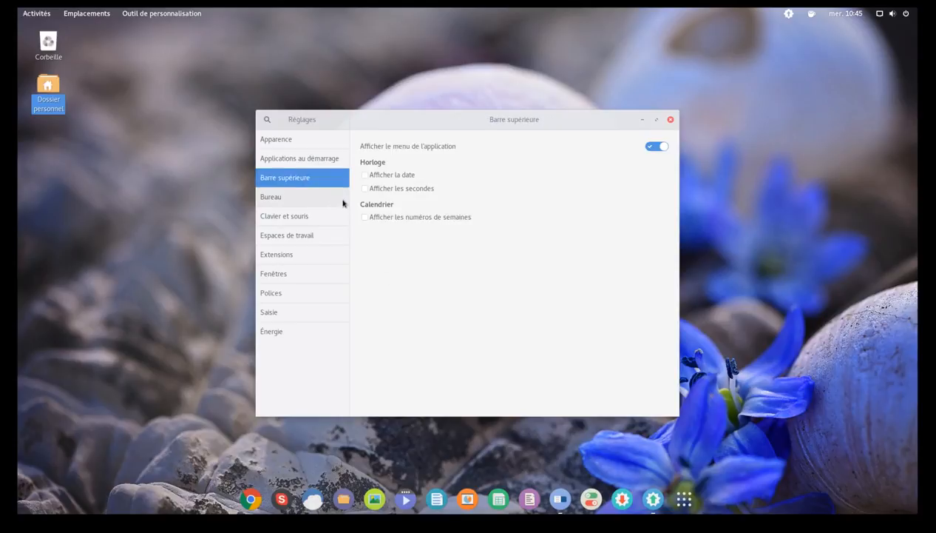
left_click(365, 175)
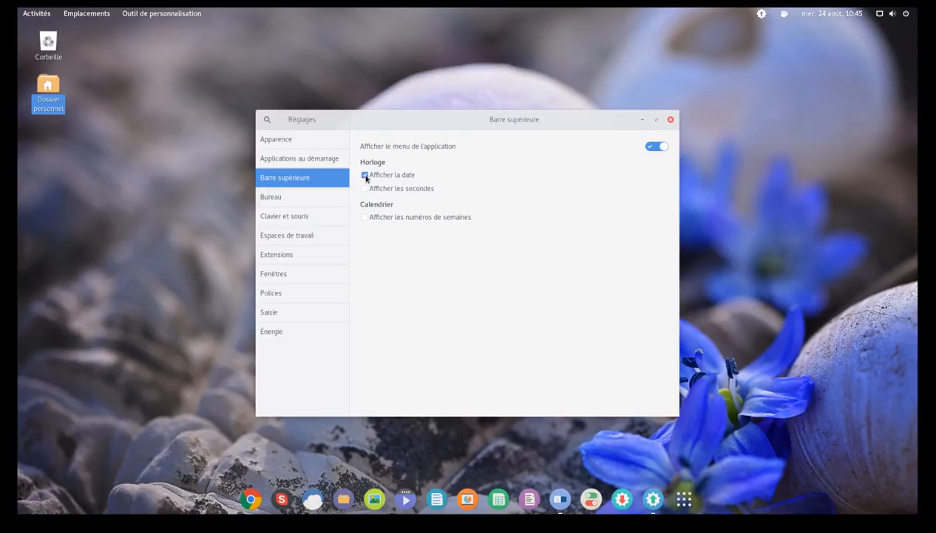
left_click(365, 189)
left_click(365, 191)
Step: Hide the Dossier personnel icon in the Bureau settings
left_click(327, 203)
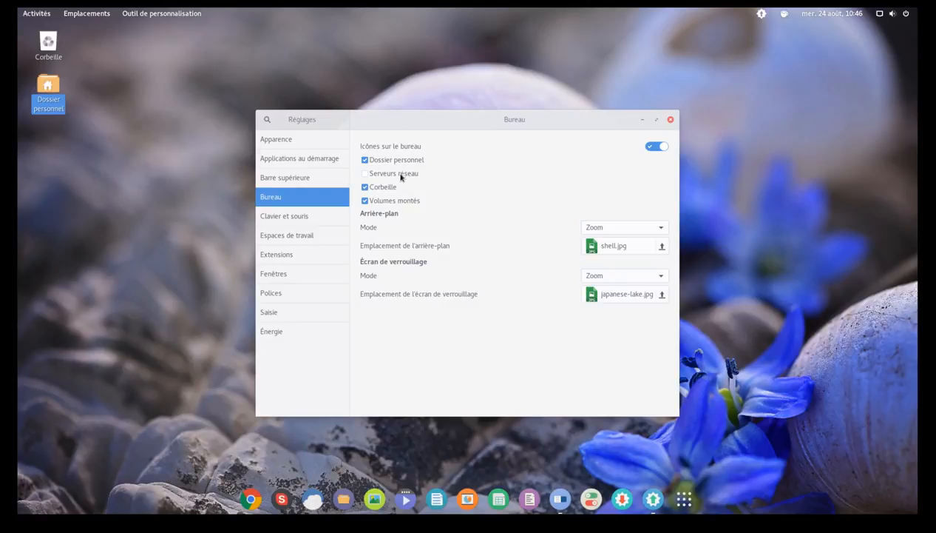
left_click(365, 160)
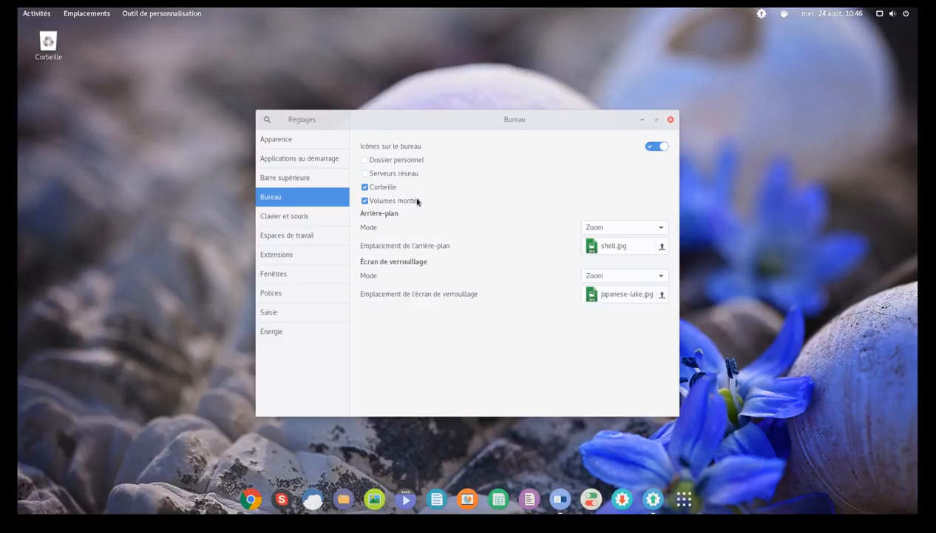
Step: Examine the Thème de touches and Bascule de la vue d'ensemble au bureau choices in the Clavier et souris settings
left_click(312, 216)
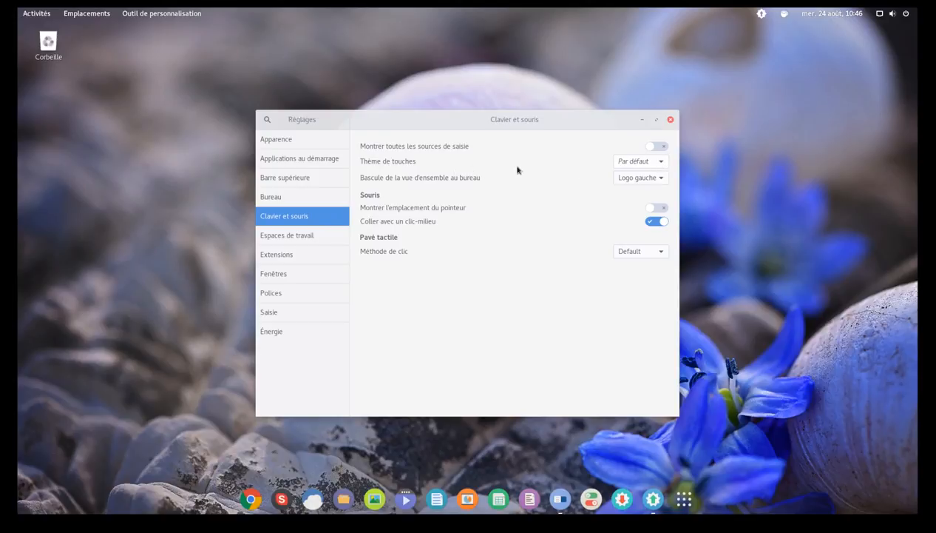
left_click(645, 162)
left_click(625, 161)
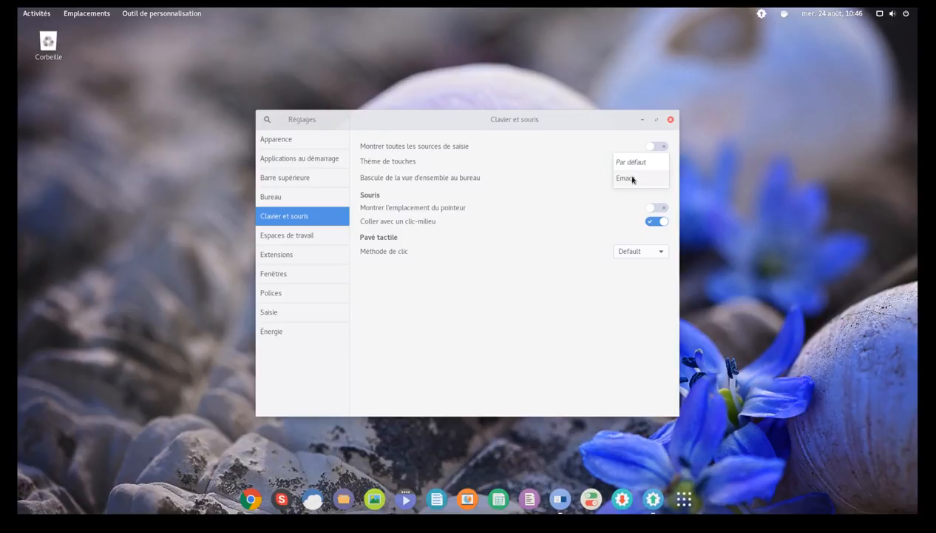
left_click(637, 165)
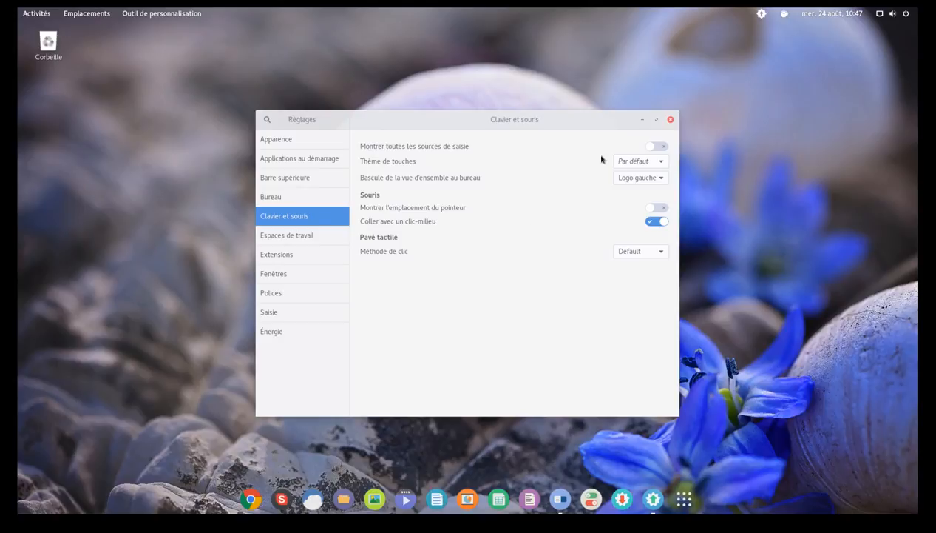
left_click(655, 180)
left_click(660, 181)
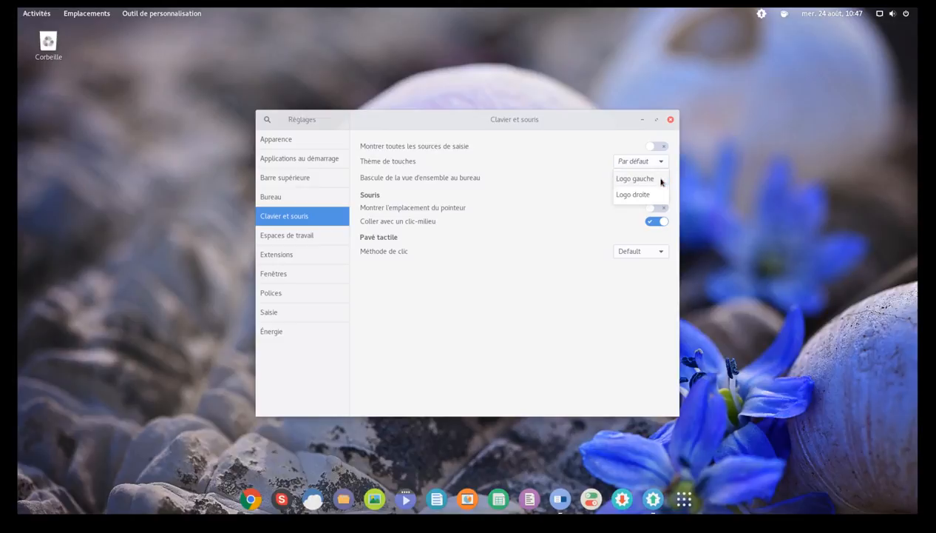
left_click(661, 180)
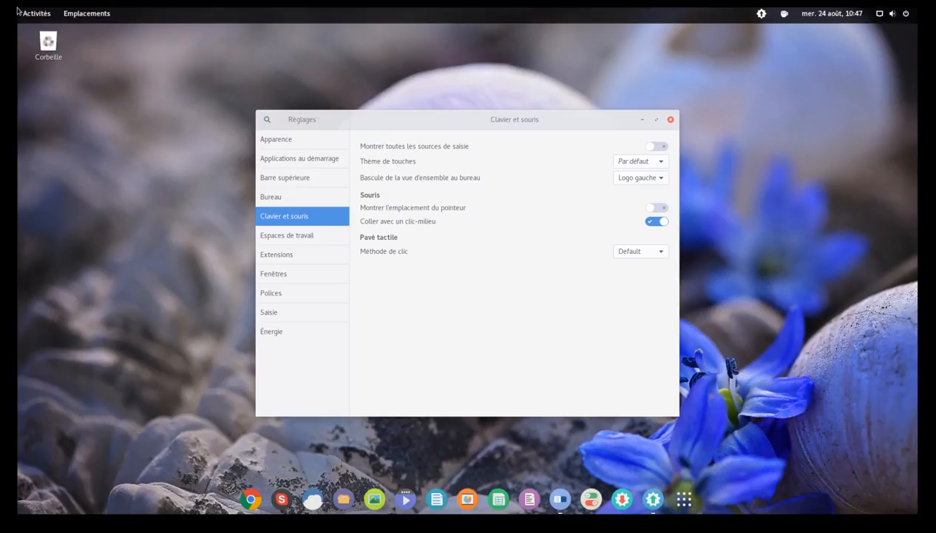
Step: View the windows and workspaces in the activities overview, and return to the second workspace
mouse_move(20, 11)
left_click(274, 185)
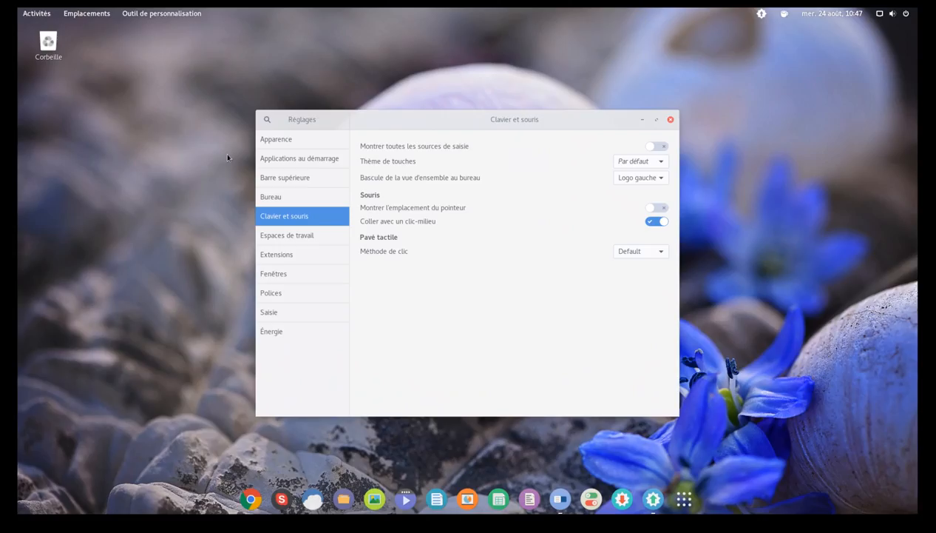
mouse_move(18, 8)
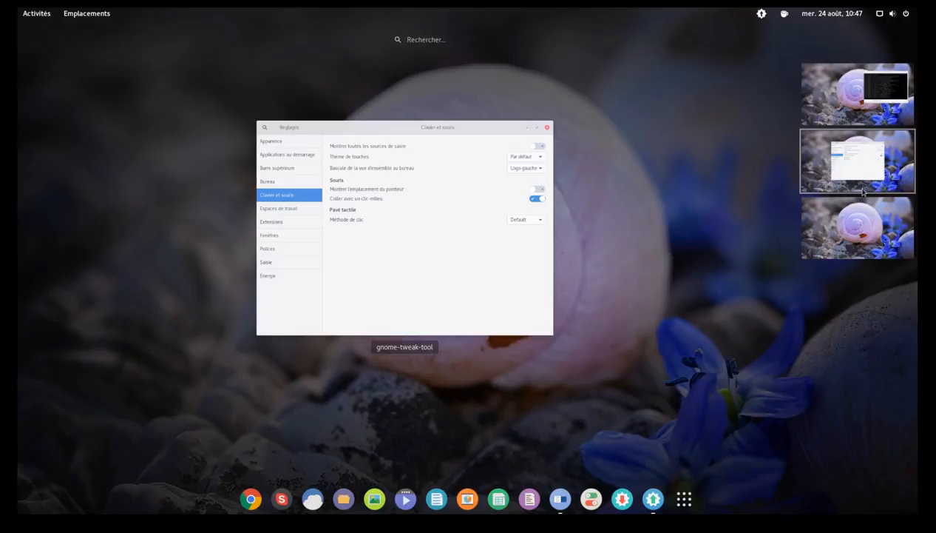
left_click(870, 168)
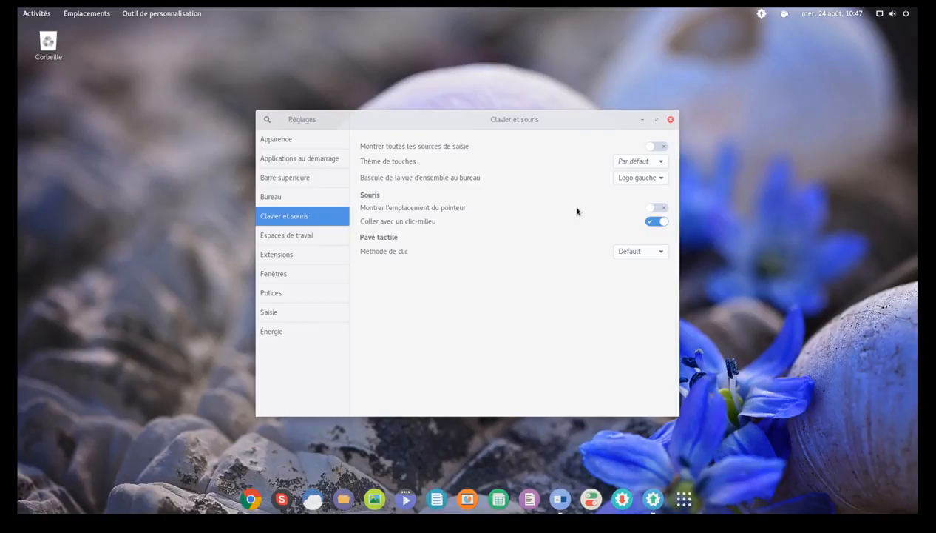
Step: Try Montrer l'emplacement du pointeur on and off, and view the touchpad Méthode de clic choices
left_click(649, 209)
left_click(661, 208)
left_click(664, 249)
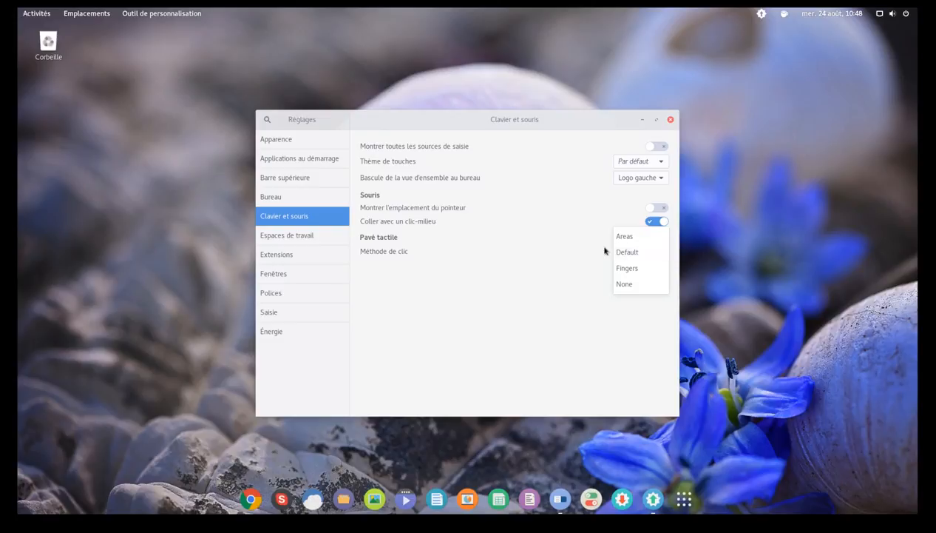
left_click(541, 249)
Step: Set Création d'espaces de travail to Statique in the Espaces de travail settings, and check the workspaces in the activities overview
left_click(316, 236)
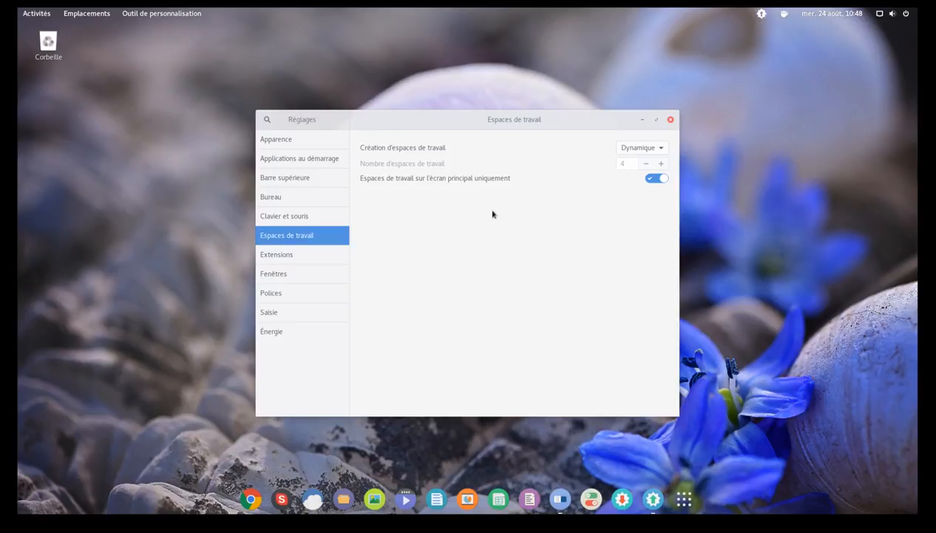
left_click(661, 149)
left_click(663, 164)
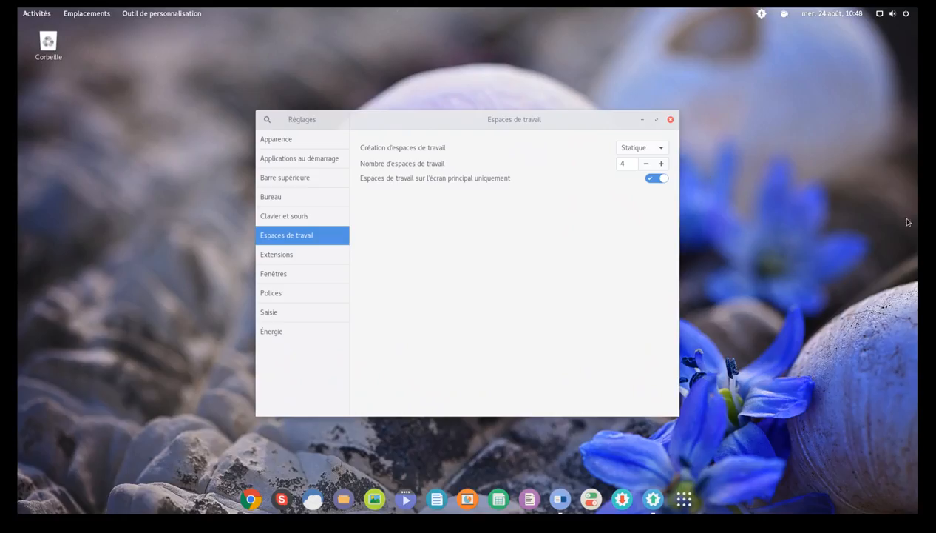
mouse_move(17, 8)
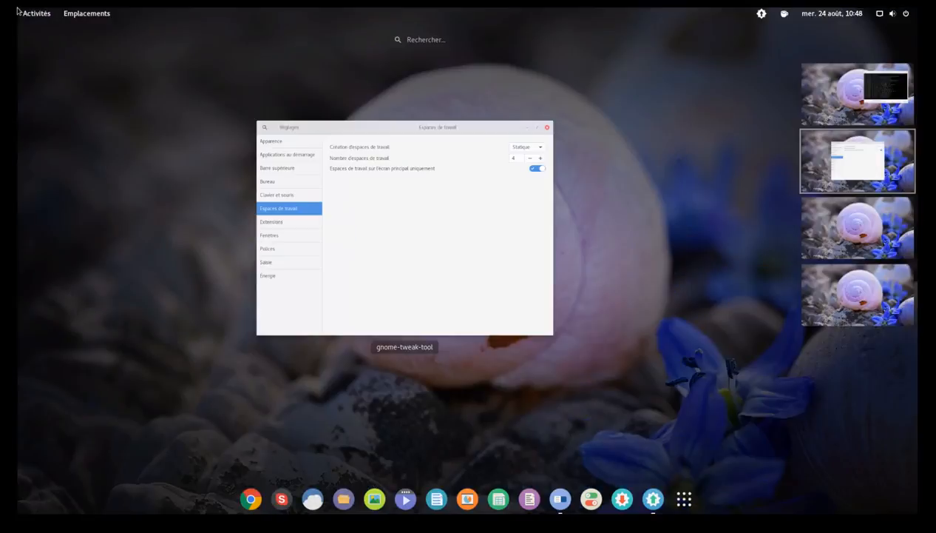
left_click(864, 168)
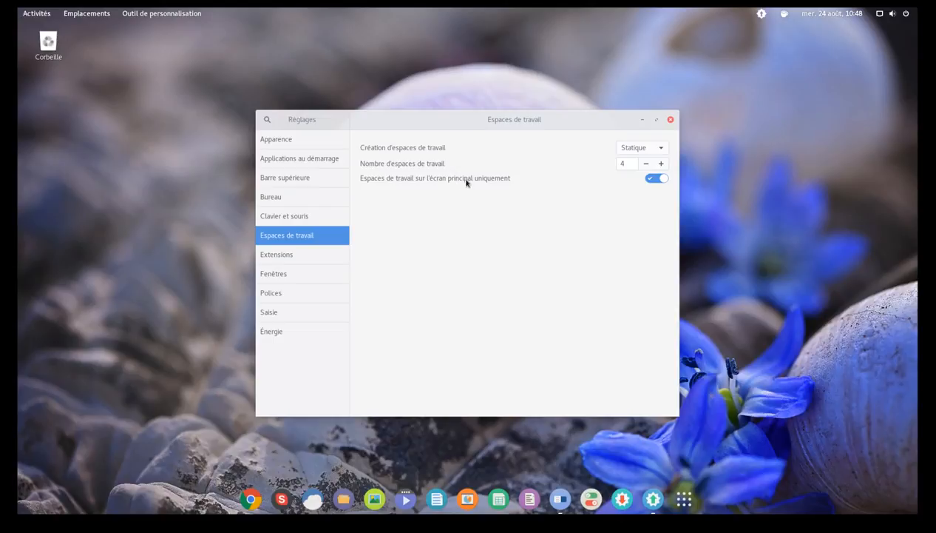
Step: Turn on the Taskbar extension in the Extensions settings and open its preferences
left_click(287, 259)
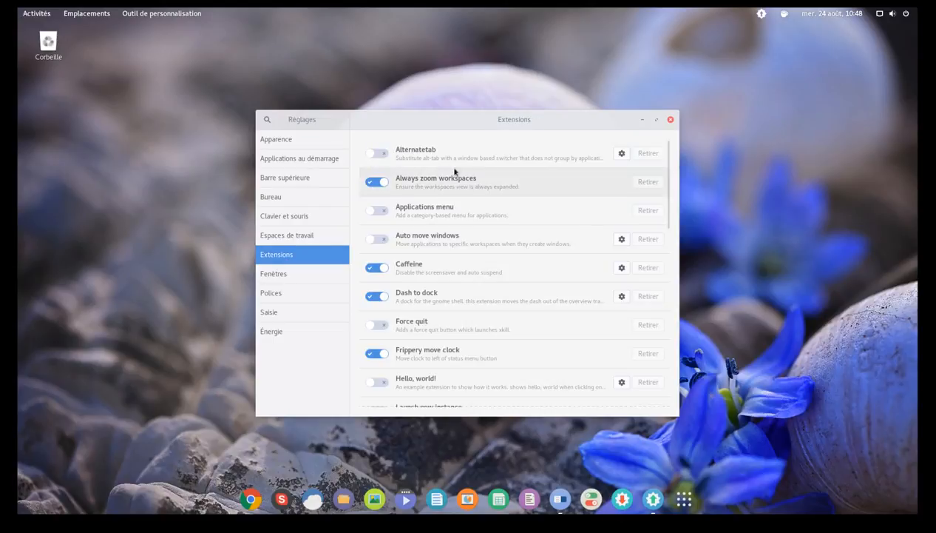
scroll(475, 285, "down", 15)
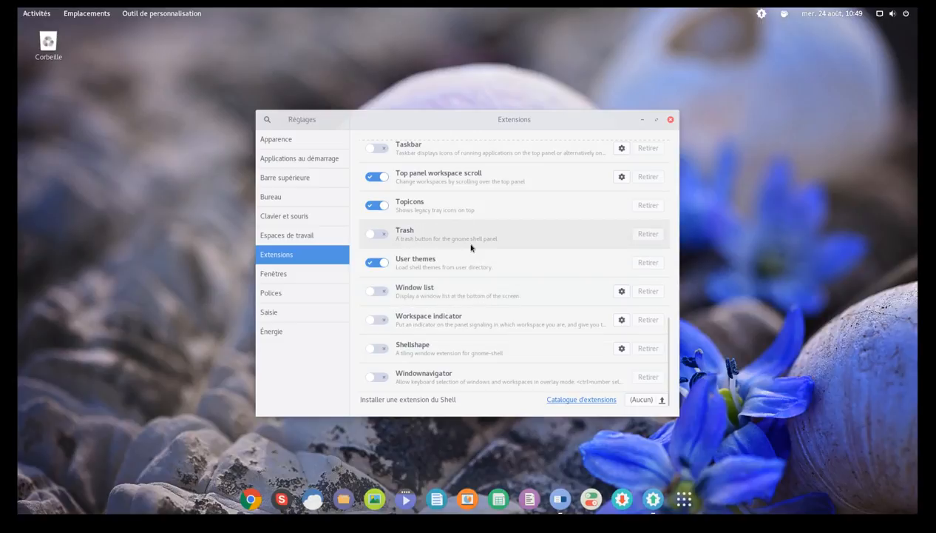
scroll(474, 244, "up", 2)
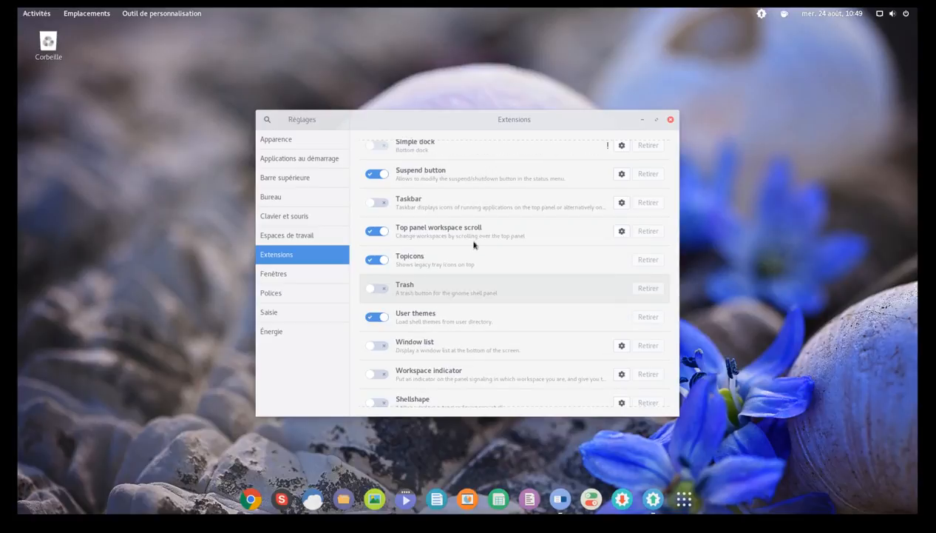
left_click(371, 203)
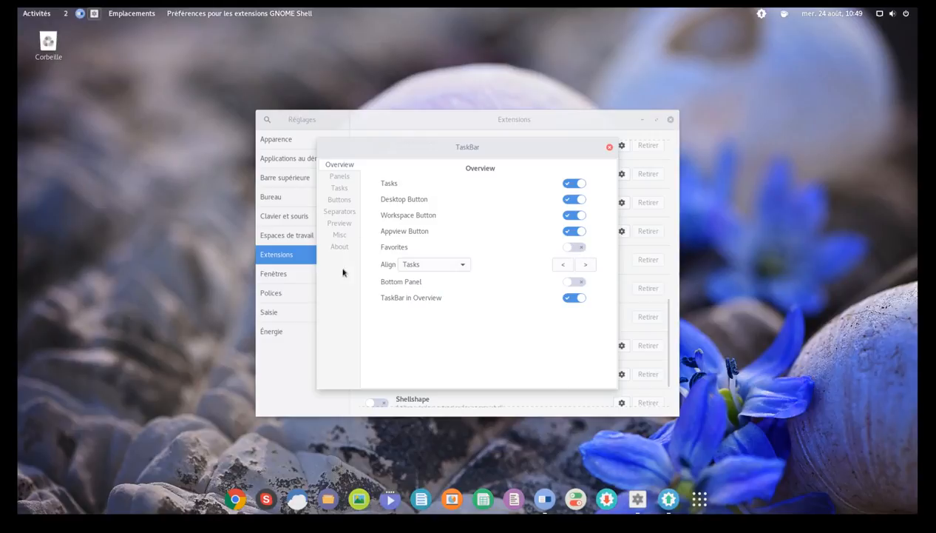
Step: View the Align choices and try switching TaskBar in Overview and the Appview, Workspace and Desktop buttons off and back on
left_click(464, 264)
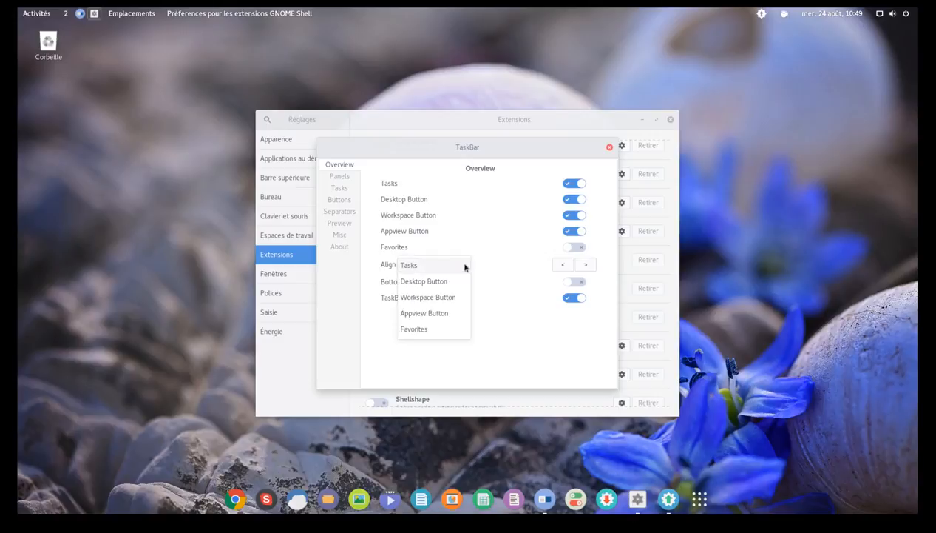
left_click(465, 267)
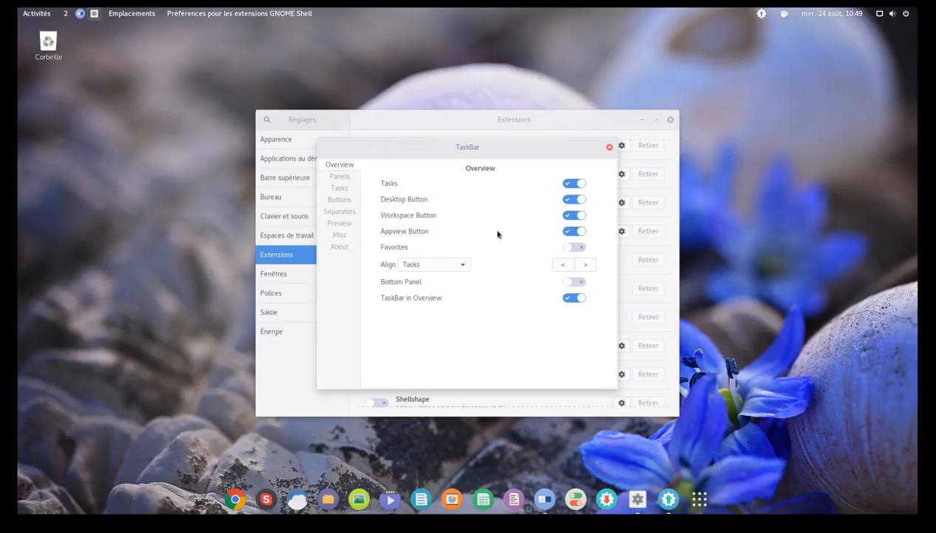
left_click(574, 299)
left_click(577, 299)
left_click(575, 233)
left_click(575, 232)
left_click(571, 217)
left_click(570, 217)
left_click(575, 201)
left_click(575, 201)
Step: Look through the Panels, Tasks, Buttons, Separators, Preview, Misc and About pages of the TaskBar preferences, and close them
left_click(339, 177)
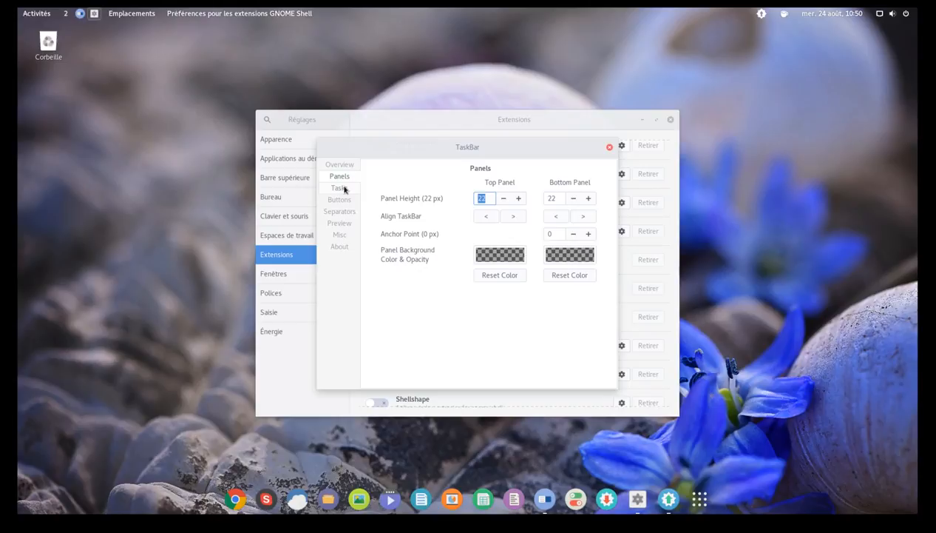
left_click(344, 190)
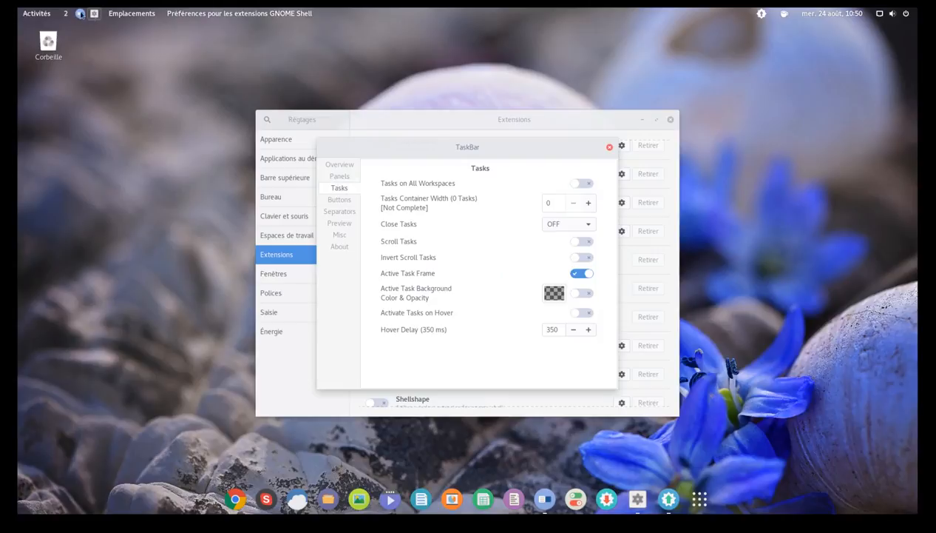
mouse_move(90, 16)
left_click(347, 196)
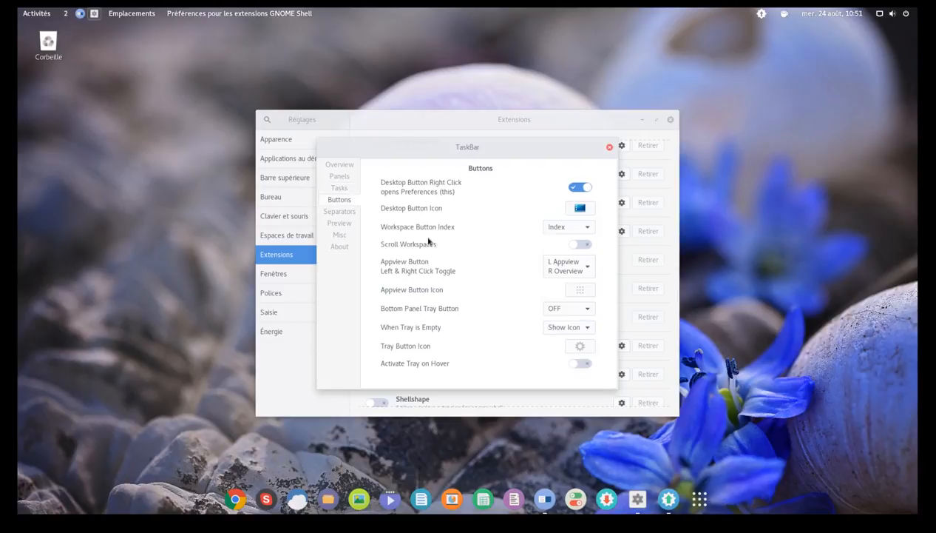
left_click(345, 215)
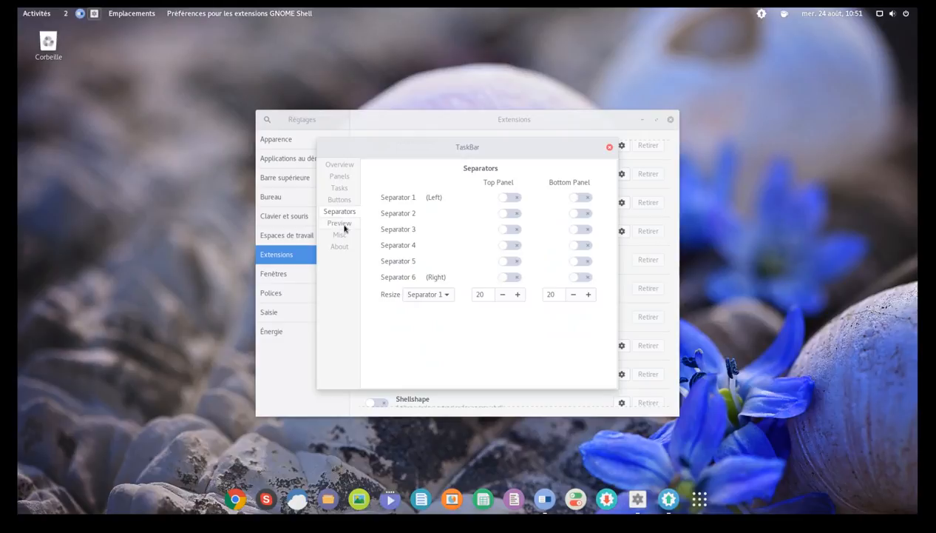
left_click(344, 223)
left_click(343, 235)
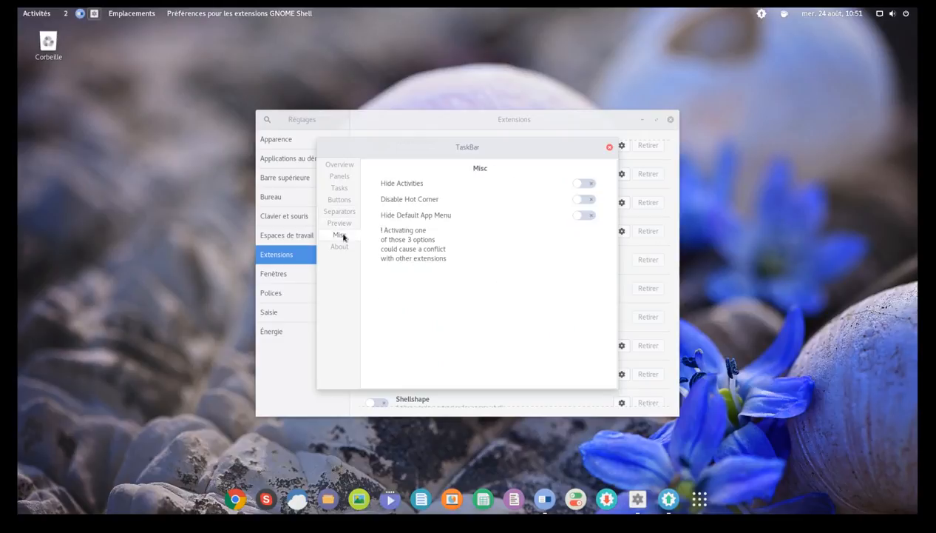
left_click(346, 245)
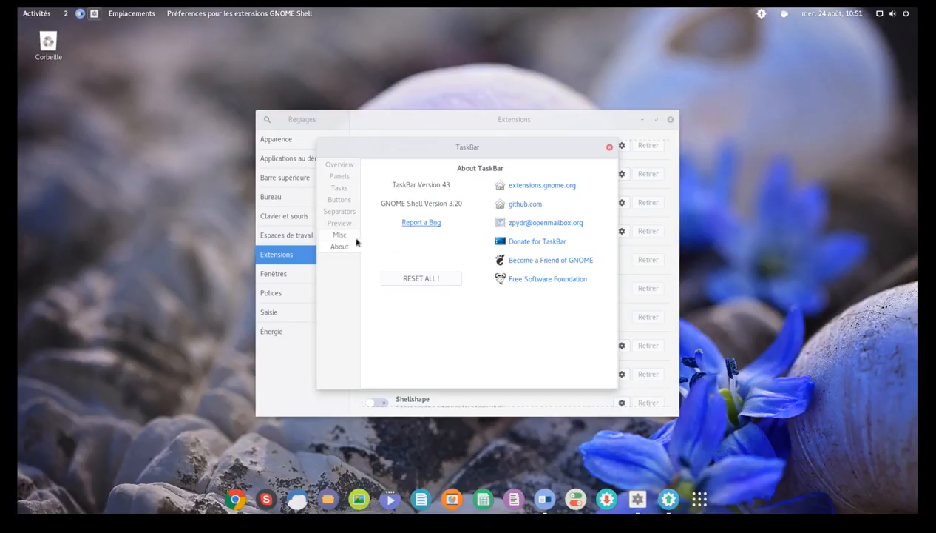
left_click(609, 146)
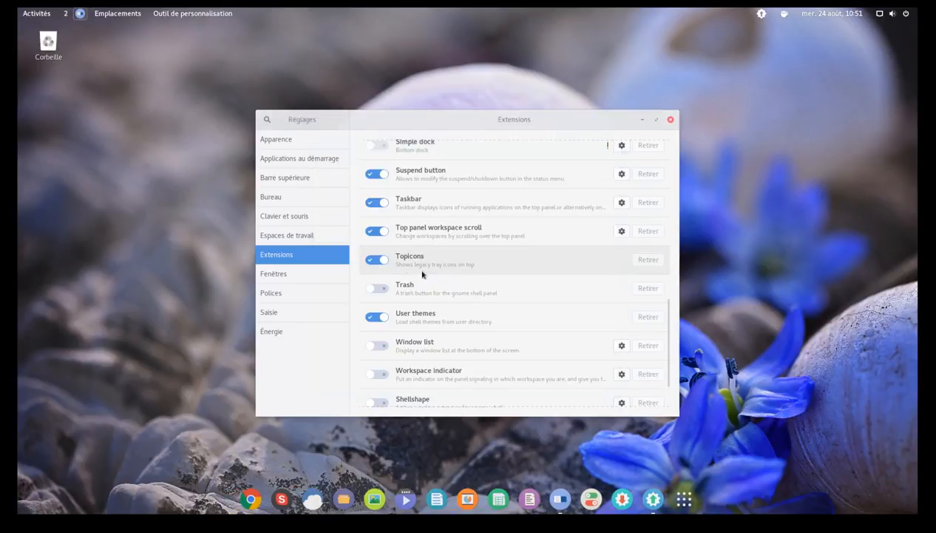
Step: Turn on the Force quit extension
scroll(459, 260, "down", 1)
scroll(460, 261, "up", 6)
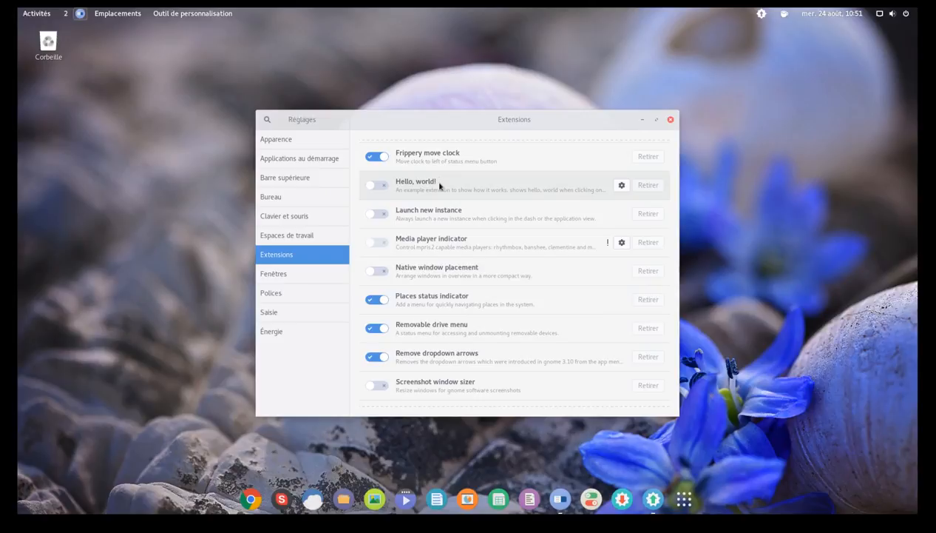
scroll(439, 185, "up", 2)
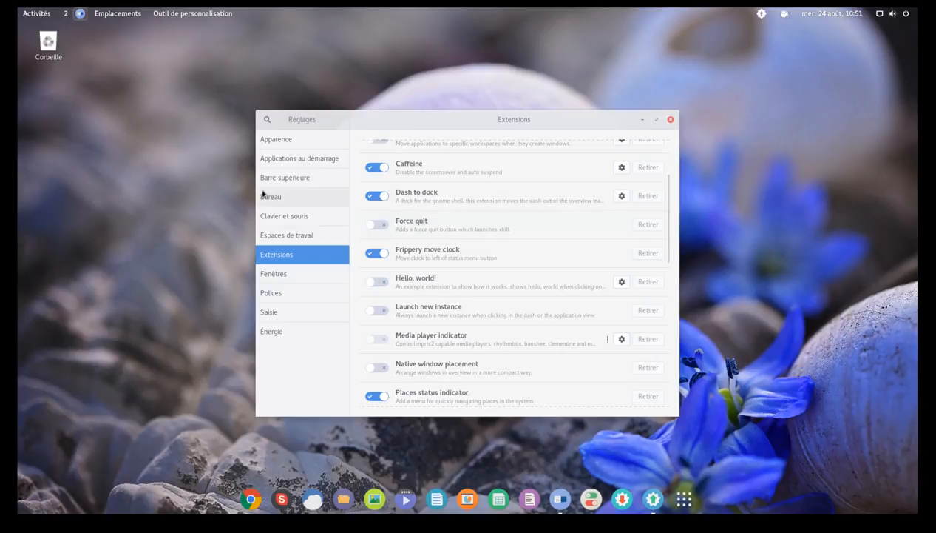
left_click(377, 225)
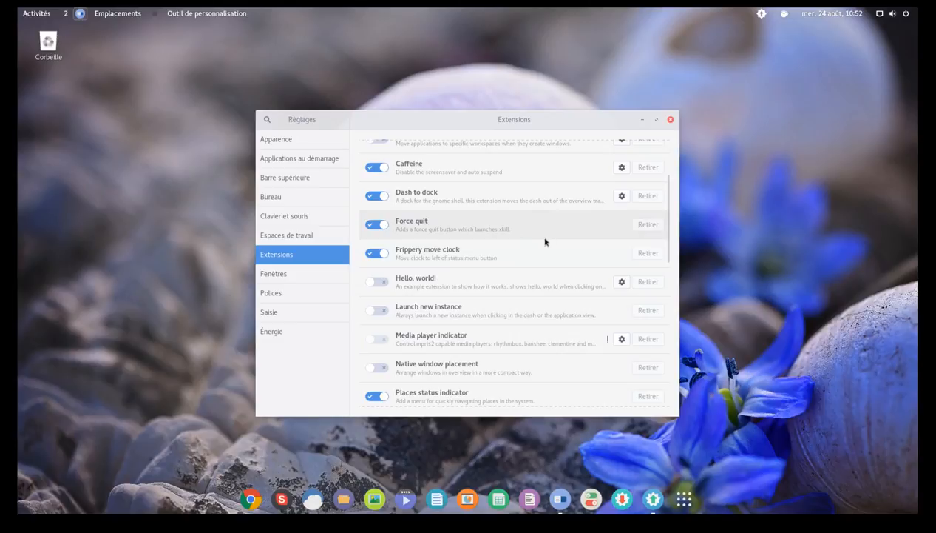
Step: Turn on the Applications menu extension
scroll(545, 253, "down", 3)
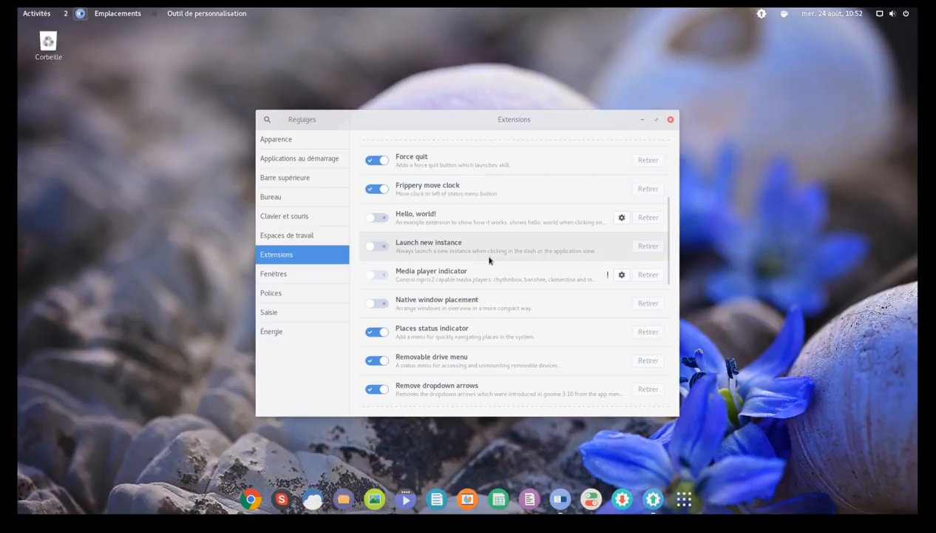
scroll(489, 259, "down", 5)
scroll(489, 259, "up", 10)
scroll(489, 259, "up", 2)
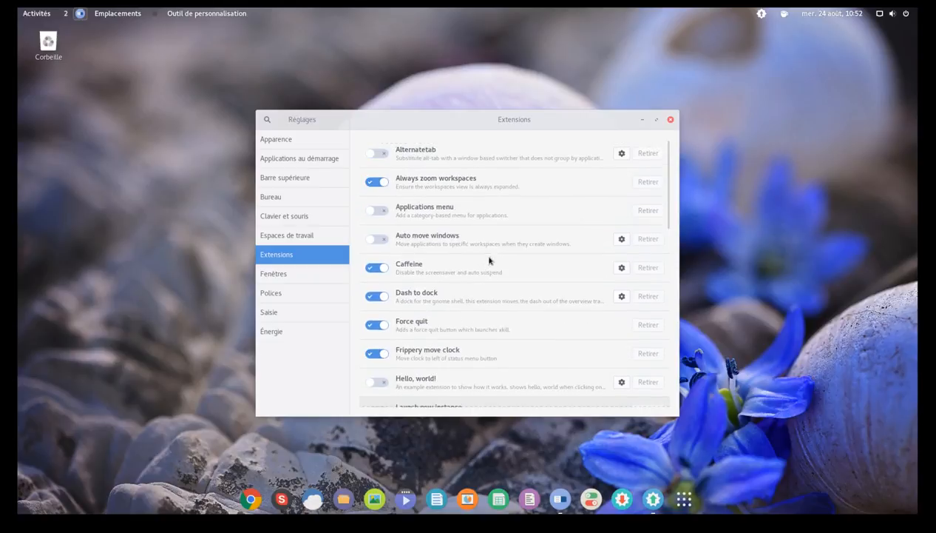
left_click(376, 210)
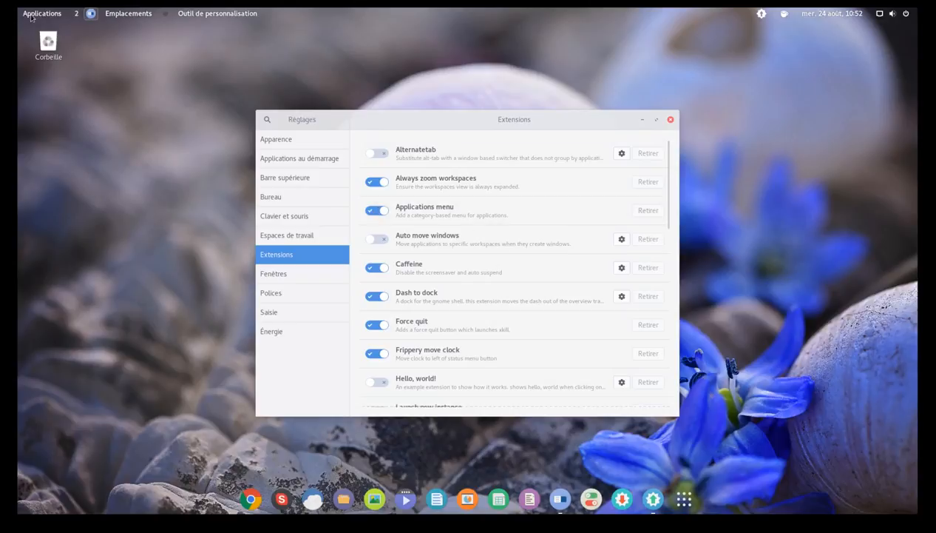
Step: Browse the application categories in the new Applications menu of the top bar
left_click(31, 13)
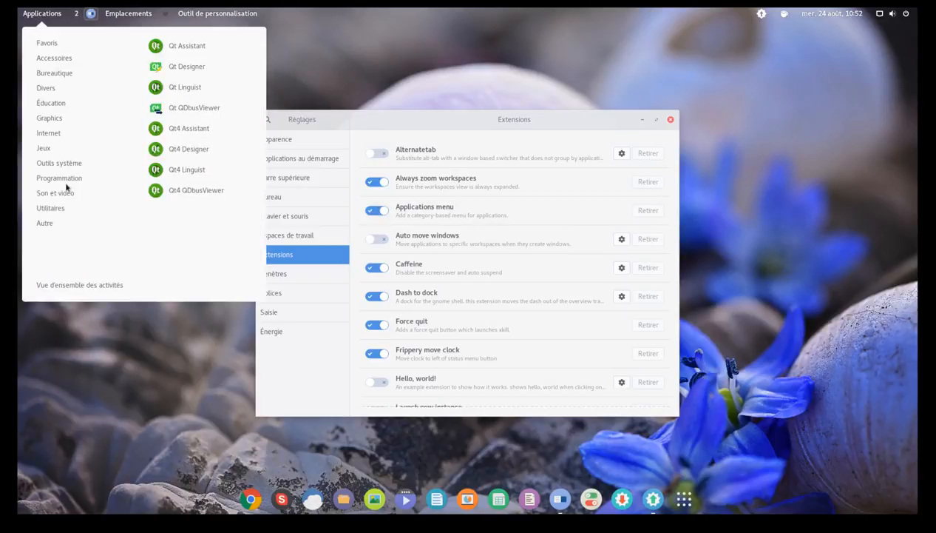
mouse_move(62, 103)
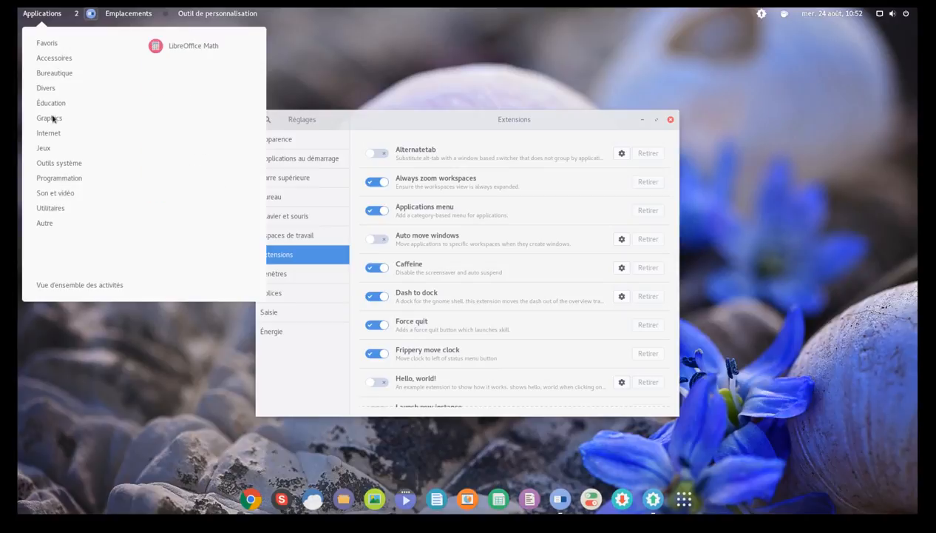
mouse_move(53, 175)
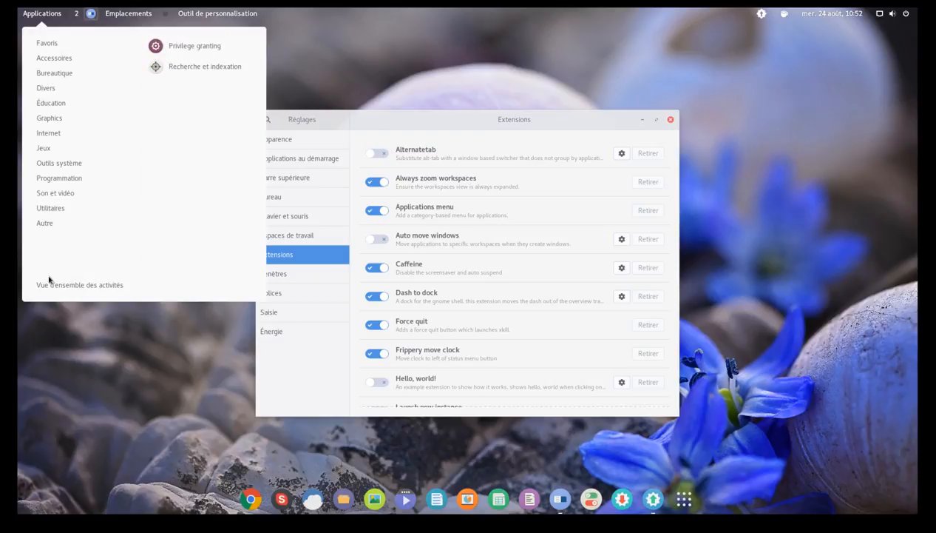
Step: Look at the folder and network shortcuts in the Emplacements menu of the top bar, and close it
mouse_move(128, 14)
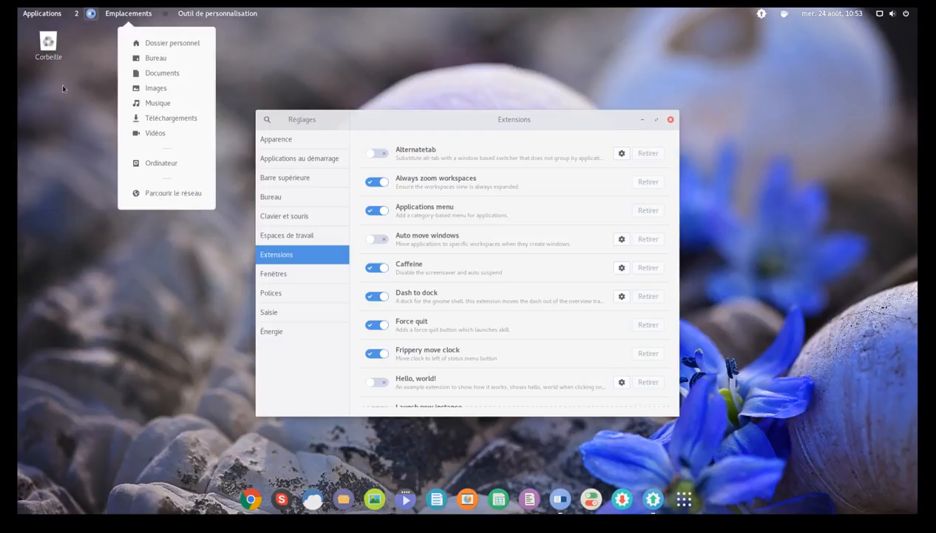
left_click(631, 57)
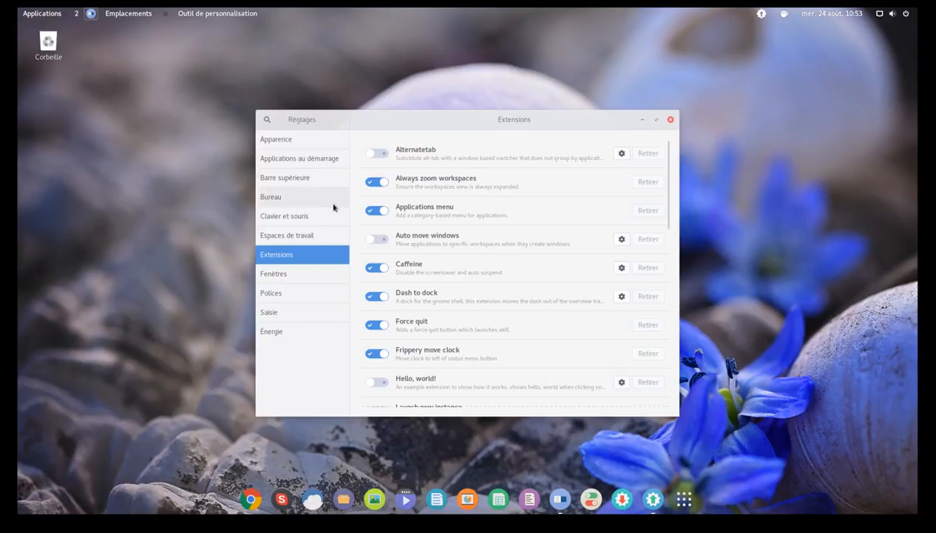
Step: Look through the Fenêtres, Polices, Saisie and Énergie pages of the tweak tool, and close it
left_click(330, 276)
left_click(319, 293)
left_click(321, 320)
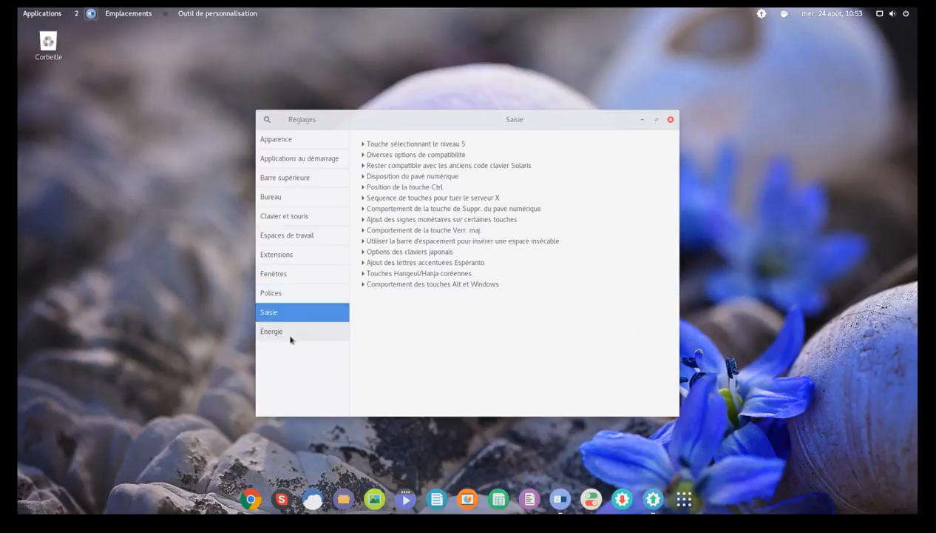
left_click(290, 336)
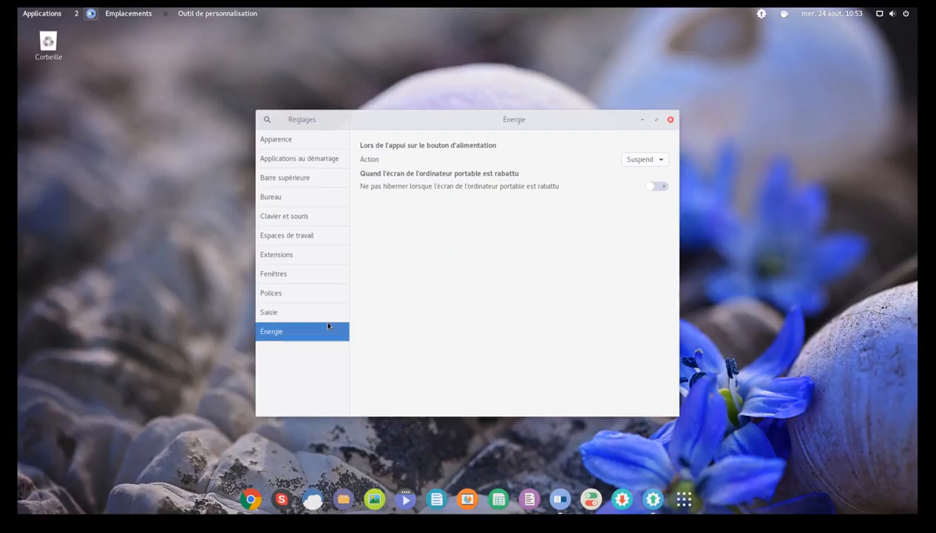
left_click(671, 121)
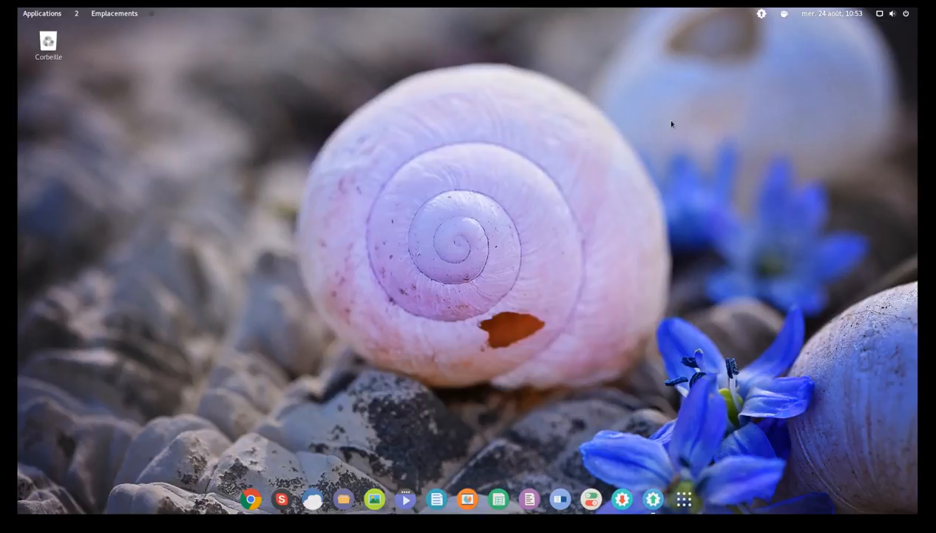
Step: Search the installed applications for "skype" and clear the search
left_click(685, 499)
left_click(458, 40)
type("s")
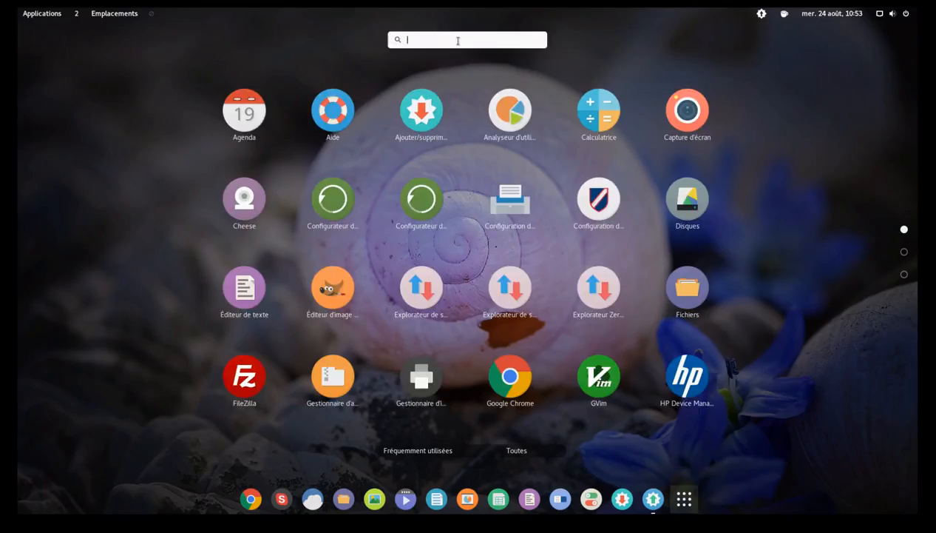
type("kype")
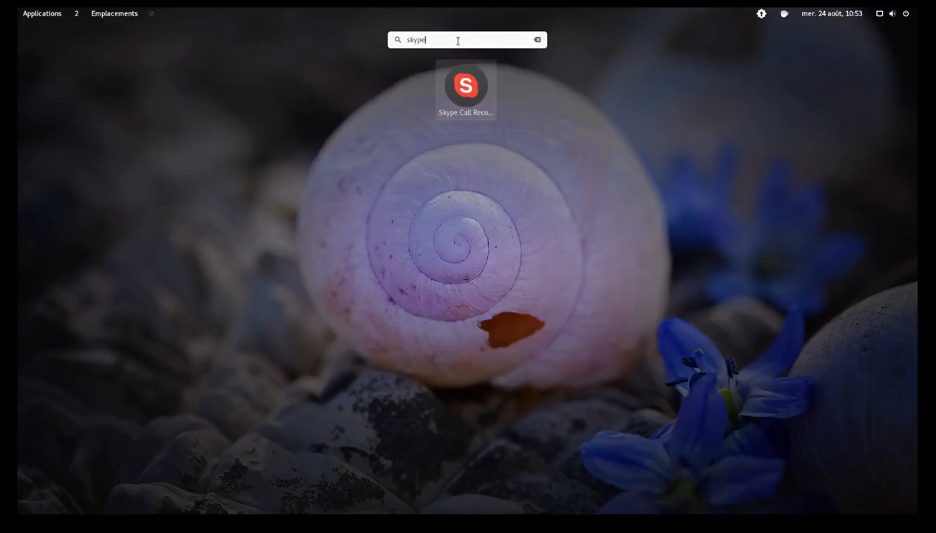
key("BackSpace")
key("BackSpace")
key("BackSpace")
key("BackSpace")
key("BackSpace")
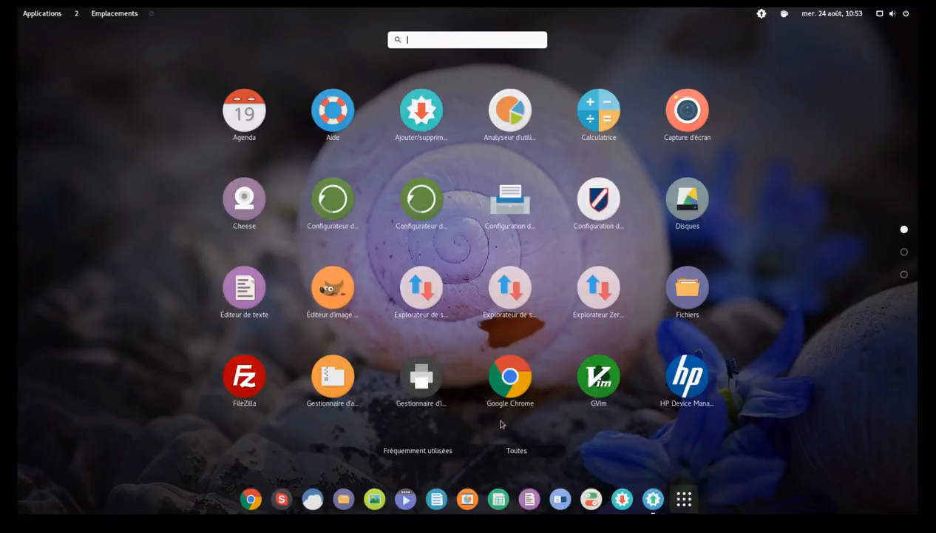
Step: Leave the application overview, launch Skype Call Recorder and acknowledge its welcome information
left_click(682, 509)
left_click(681, 509)
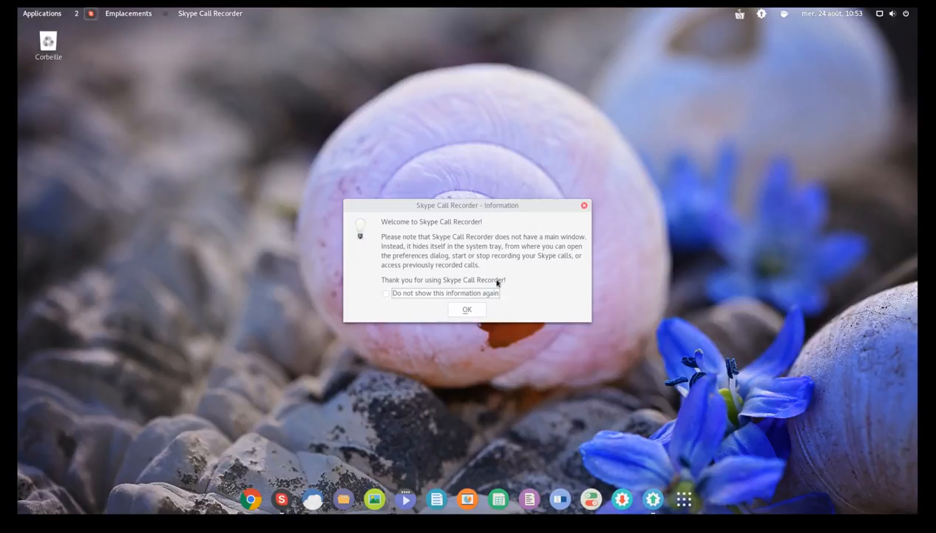
left_click(469, 310)
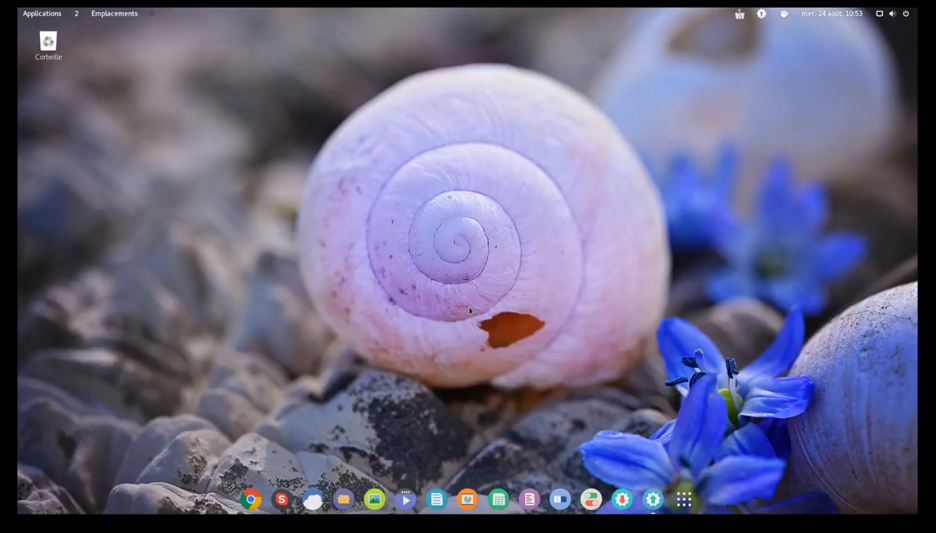
Step: Check the download progress in Mise à jour des logiciels and try to open Ajouter/supprimer des logiciels alongside it
left_click(649, 501)
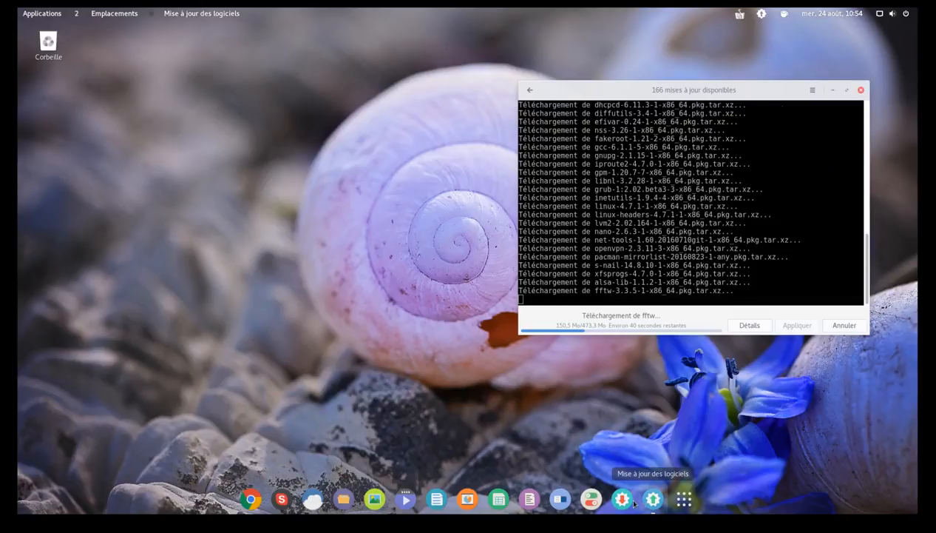
left_click(625, 499)
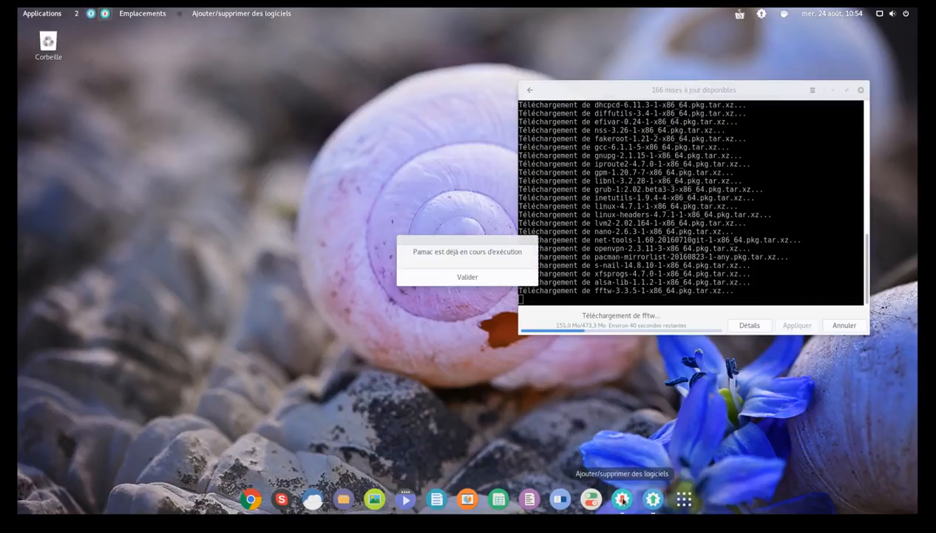
left_click(468, 277)
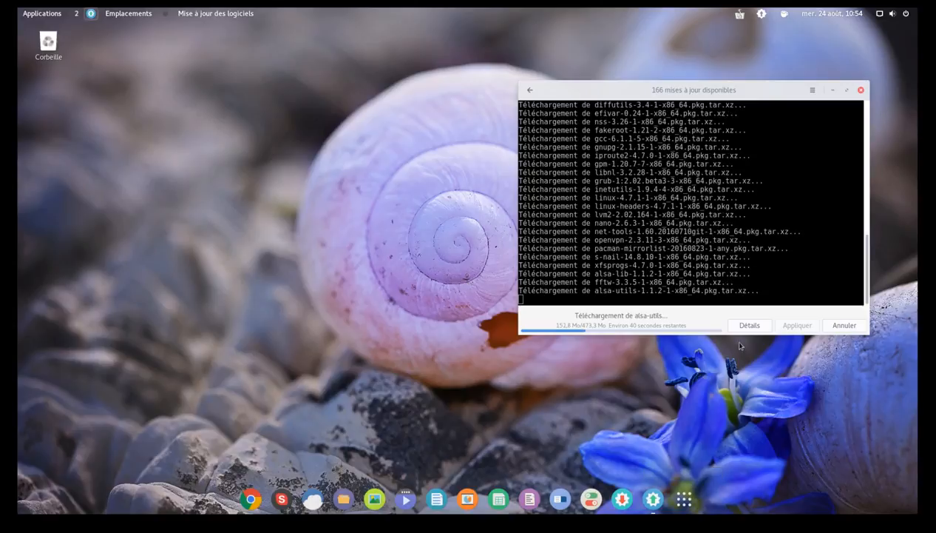
left_click(734, 369)
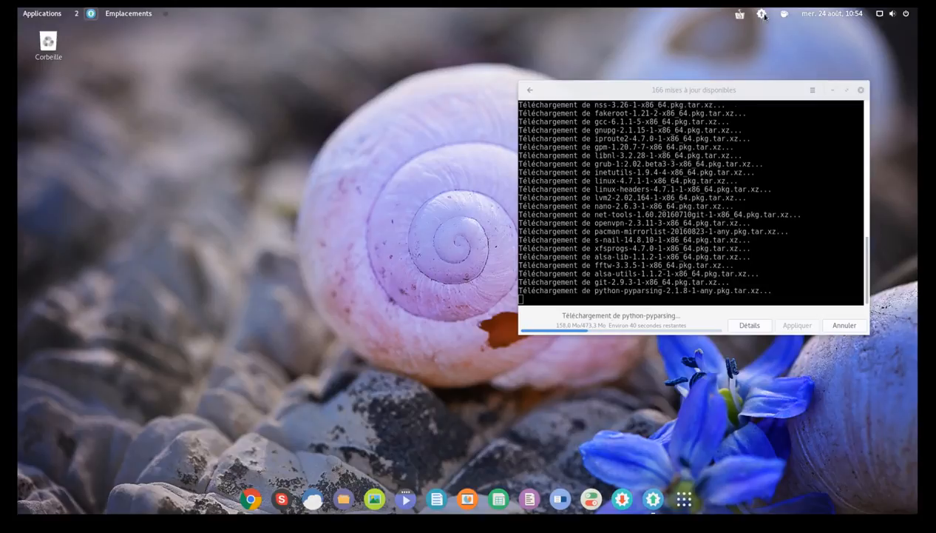
Step: Look at the options of Skype Call Recorder's tray menu and close it without choosing any
left_click(740, 14)
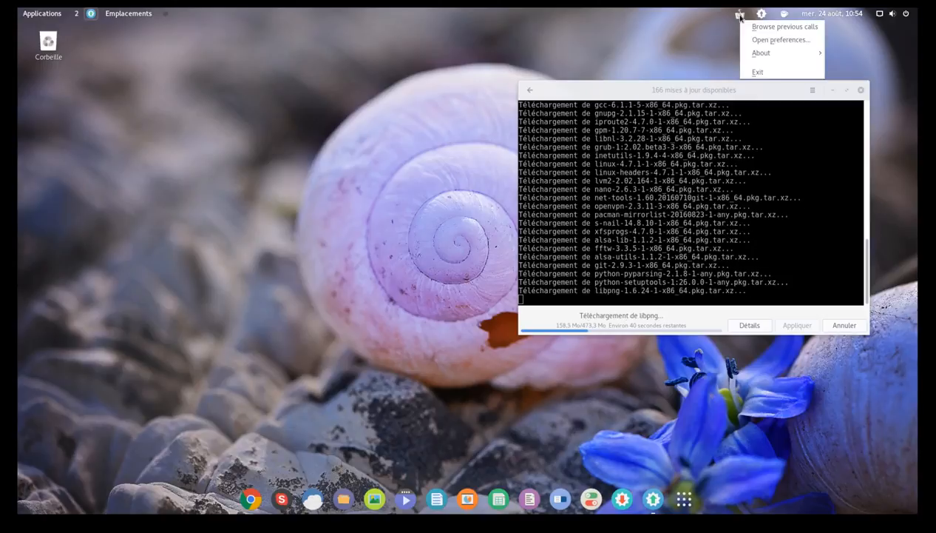
left_click(676, 25)
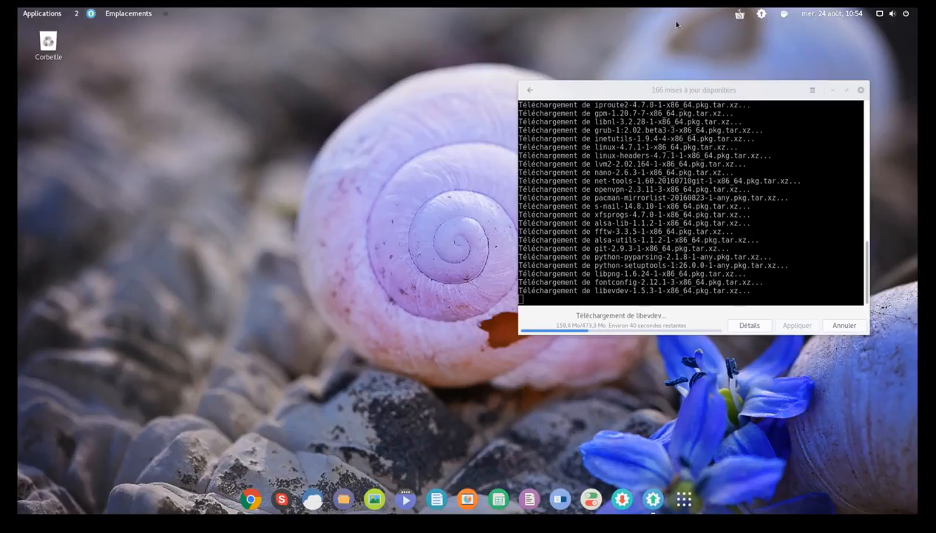